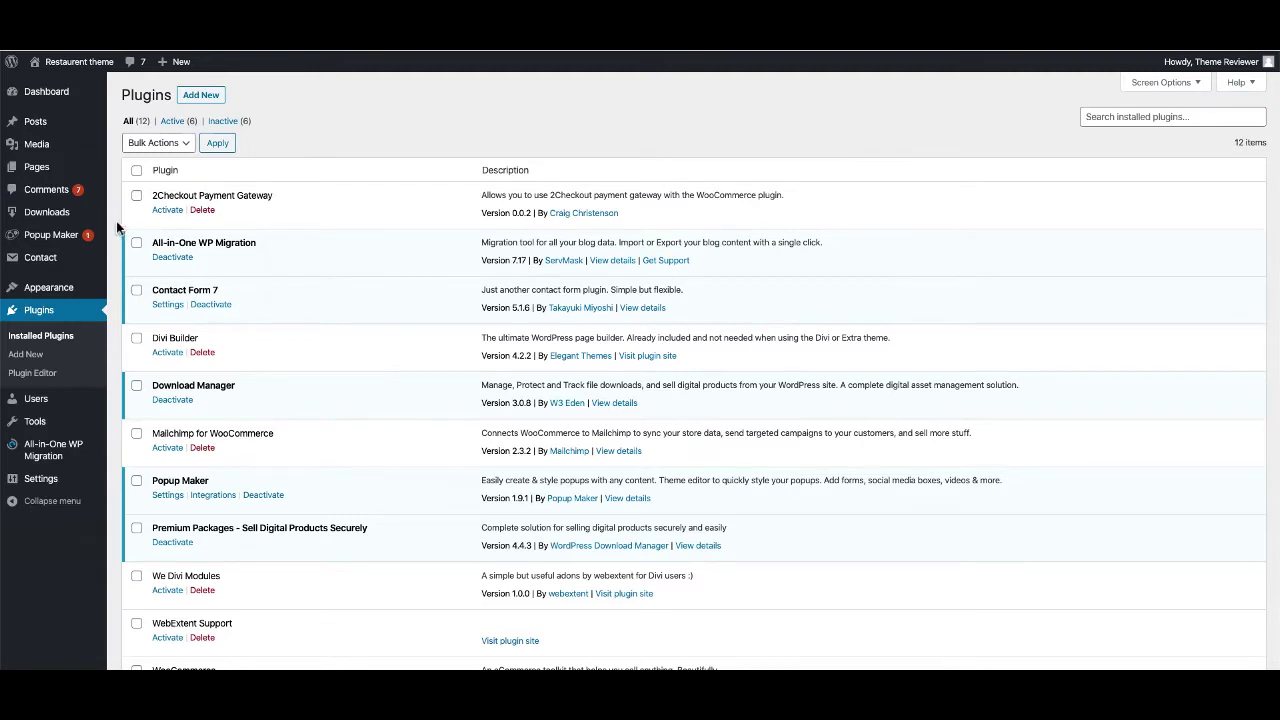
Step: Create a new download file entry titled "How to make a WordPress site for Free!"
{"action": "mouse_move", "coordinate": [55, 216]}
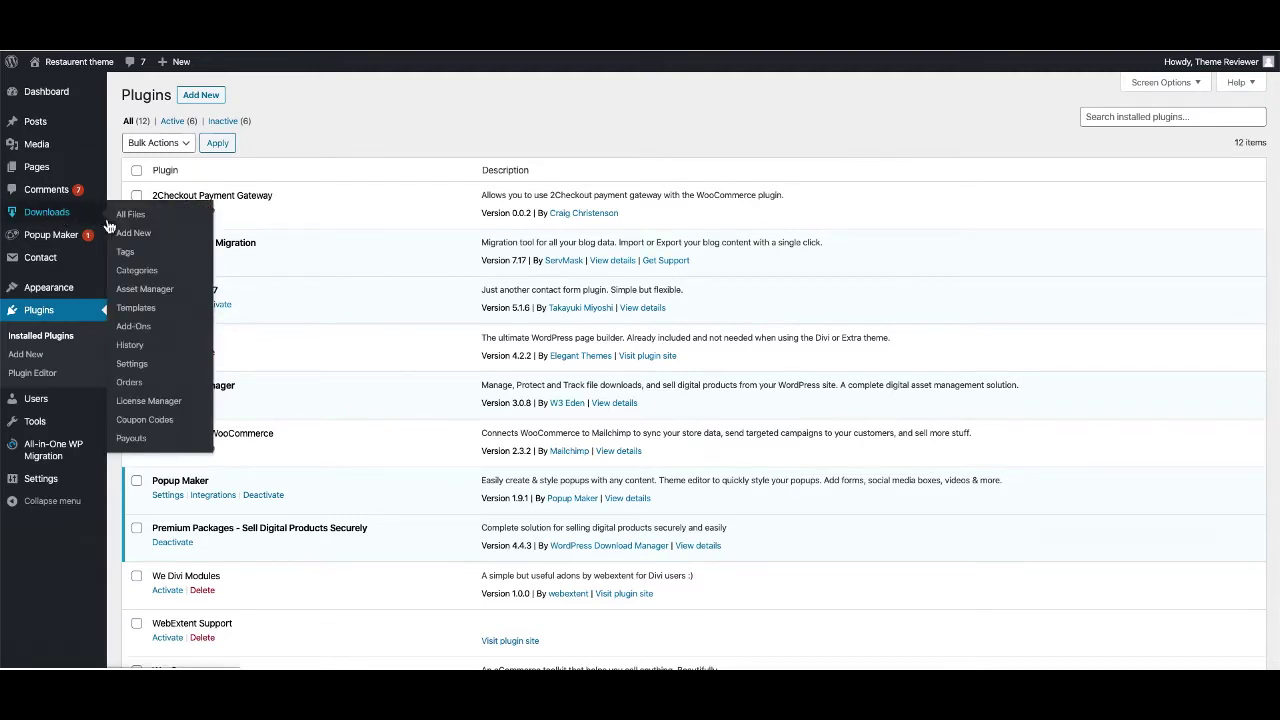
{"action": "left_click", "coordinate": [190, 231]}
{"action": "left_click", "coordinate": [209, 131]}
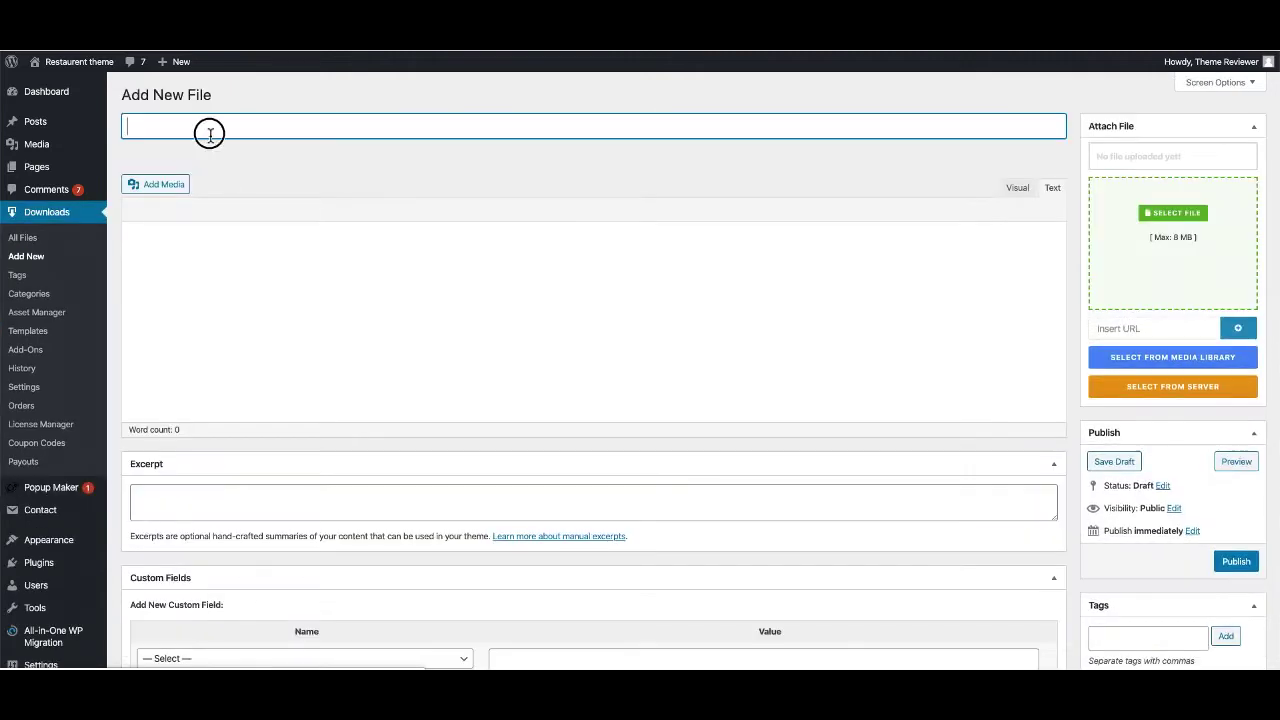
{"action": "type", "text": "How"}
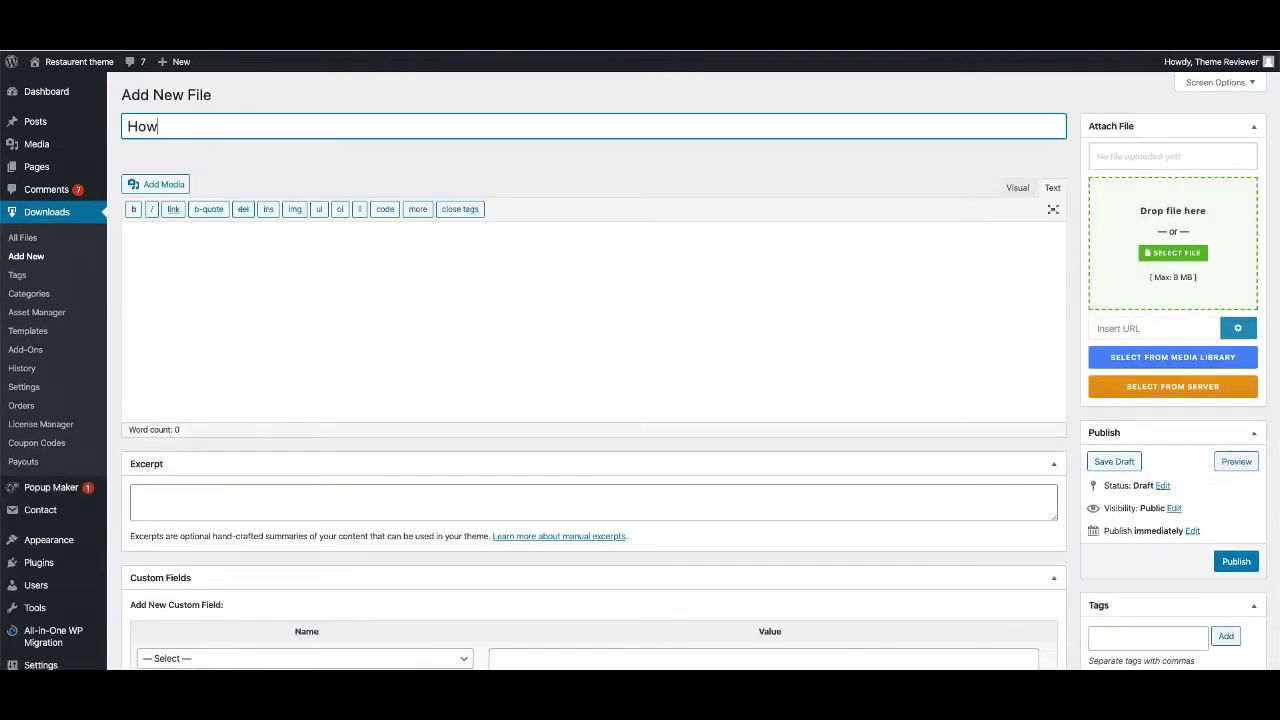
{"action": "type", "text": " to make a WordPress site for Free!"}
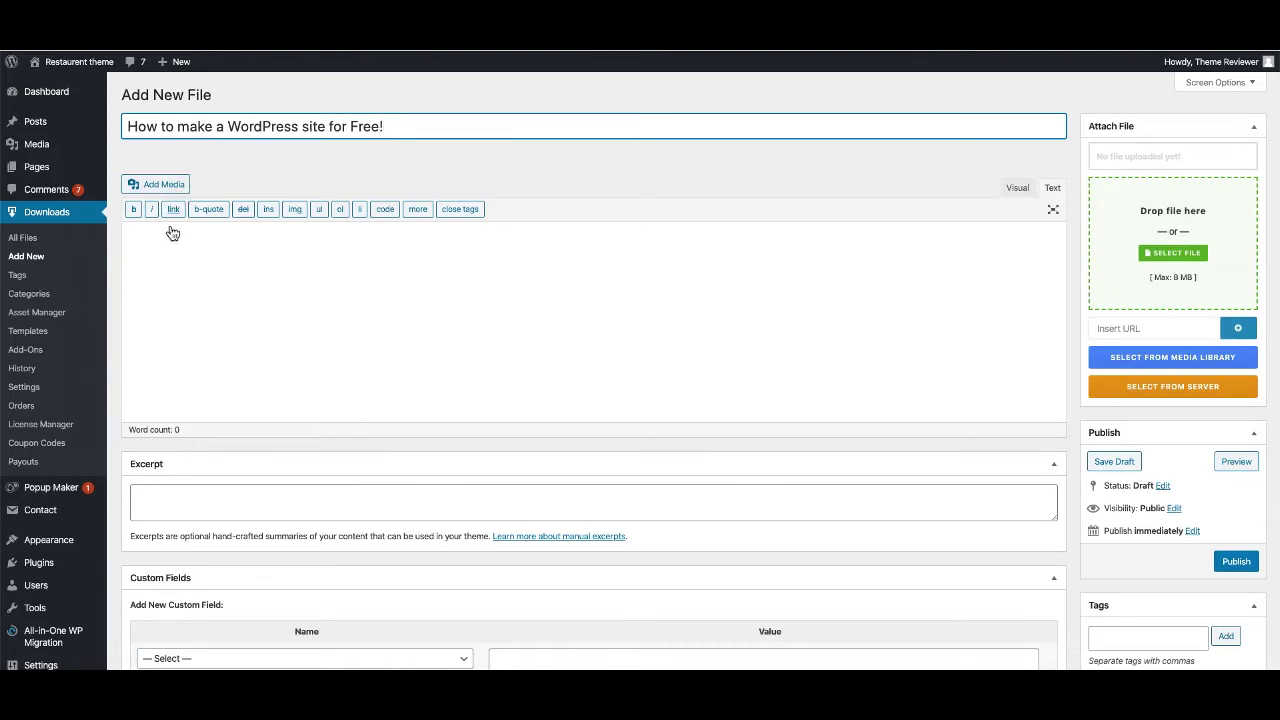
Step: Enter "This is the content which is very special! :)" as the download's description content
{"action": "left_click", "coordinate": [172, 275]}
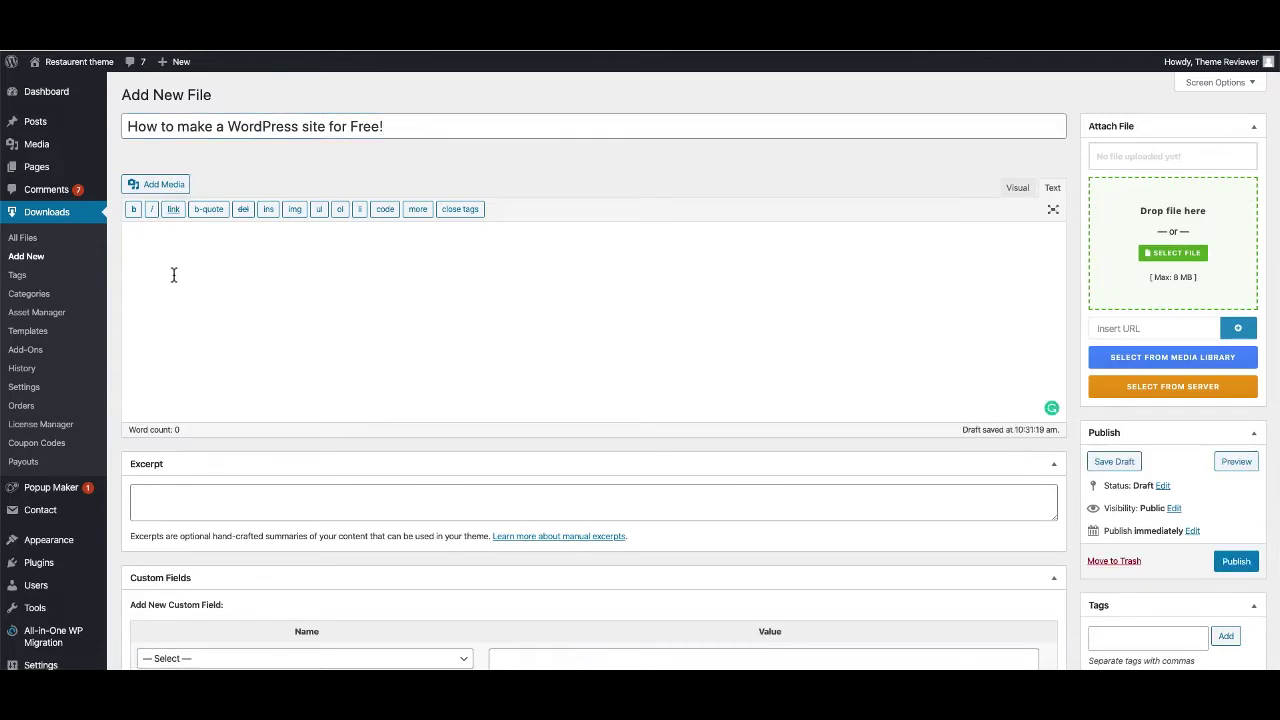
{"action": "type", "text": "This is the con"}
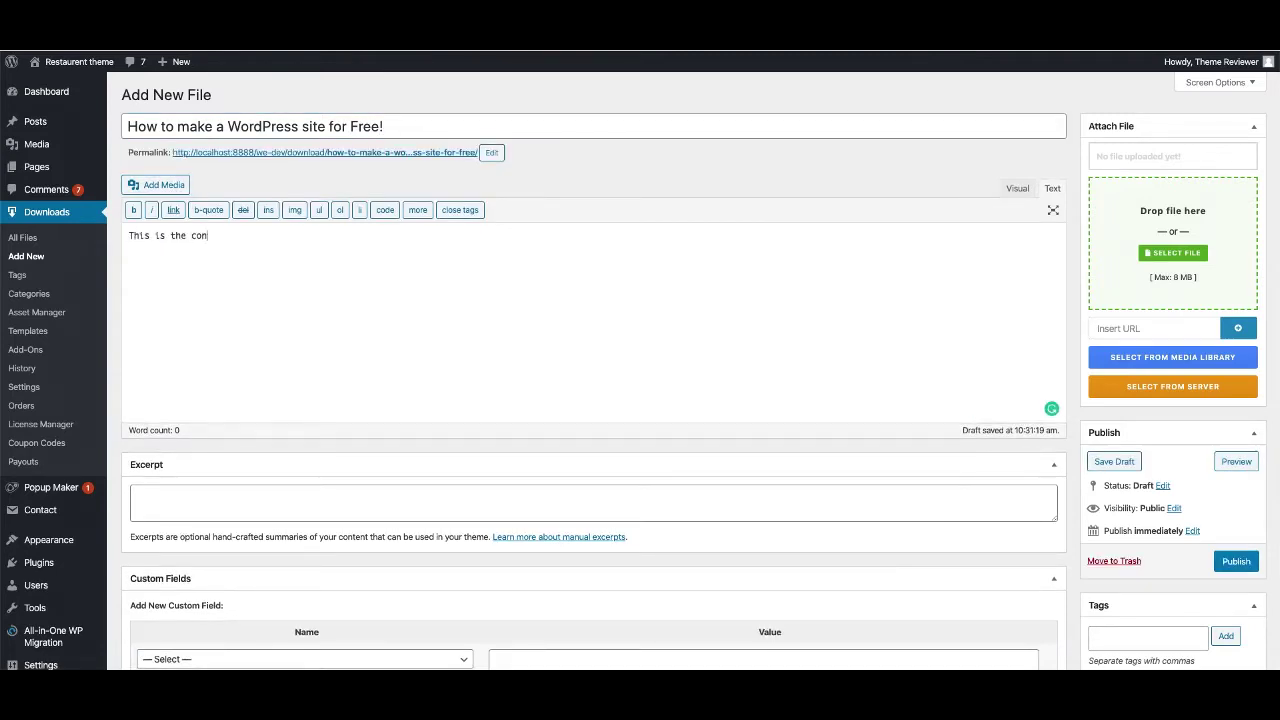
{"action": "type", "text": "tent which is very special! :)"}
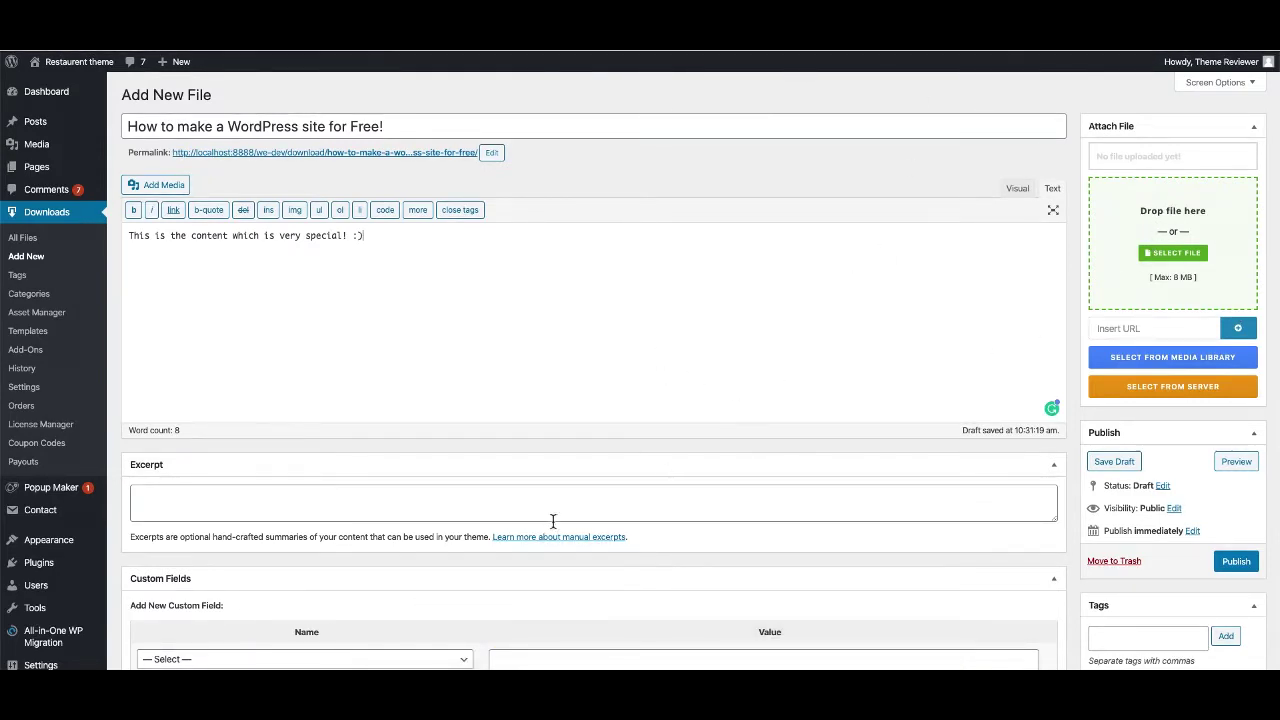
Step: Attach the image file "Logo-brand (1).png" from the local computer to the download
{"action": "key", "text": "super+Tab"}
{"action": "left_click_drag", "start_coordinate": [505, 278], "coordinate": [1136, 229]}
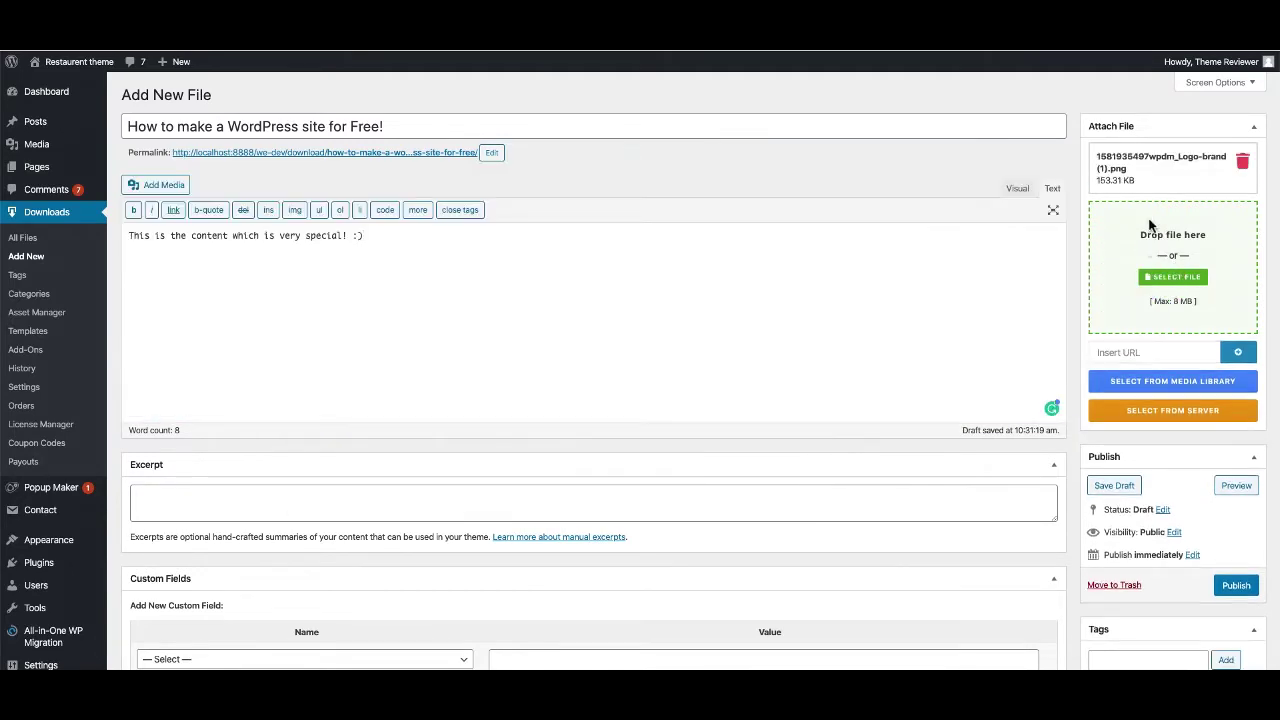
{"action": "scroll", "coordinate": [423, 394], "scroll_direction": "down", "scroll_amount": 3}
{"action": "scroll", "coordinate": [423, 391], "scroll_direction": "up", "scroll_amount": 3}
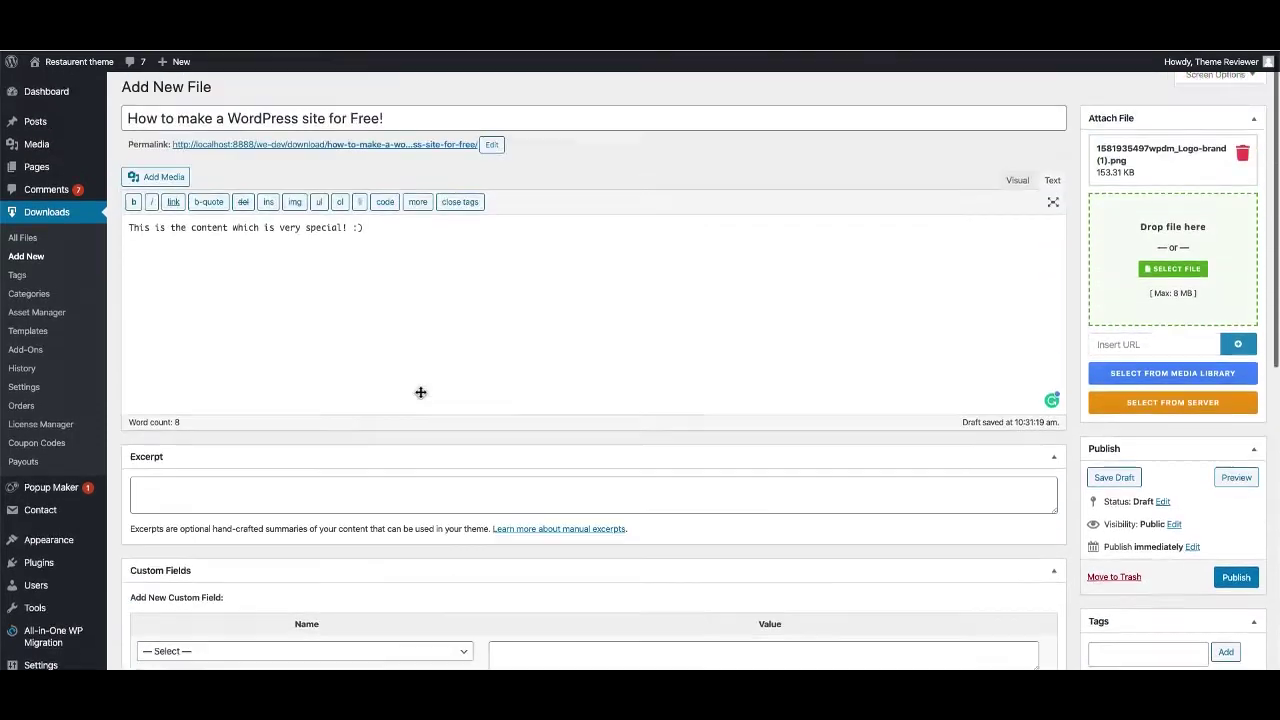
{"action": "scroll", "coordinate": [418, 396], "scroll_direction": "down", "scroll_amount": 2}
{"action": "scroll", "coordinate": [418, 396], "scroll_direction": "down", "scroll_amount": 1}
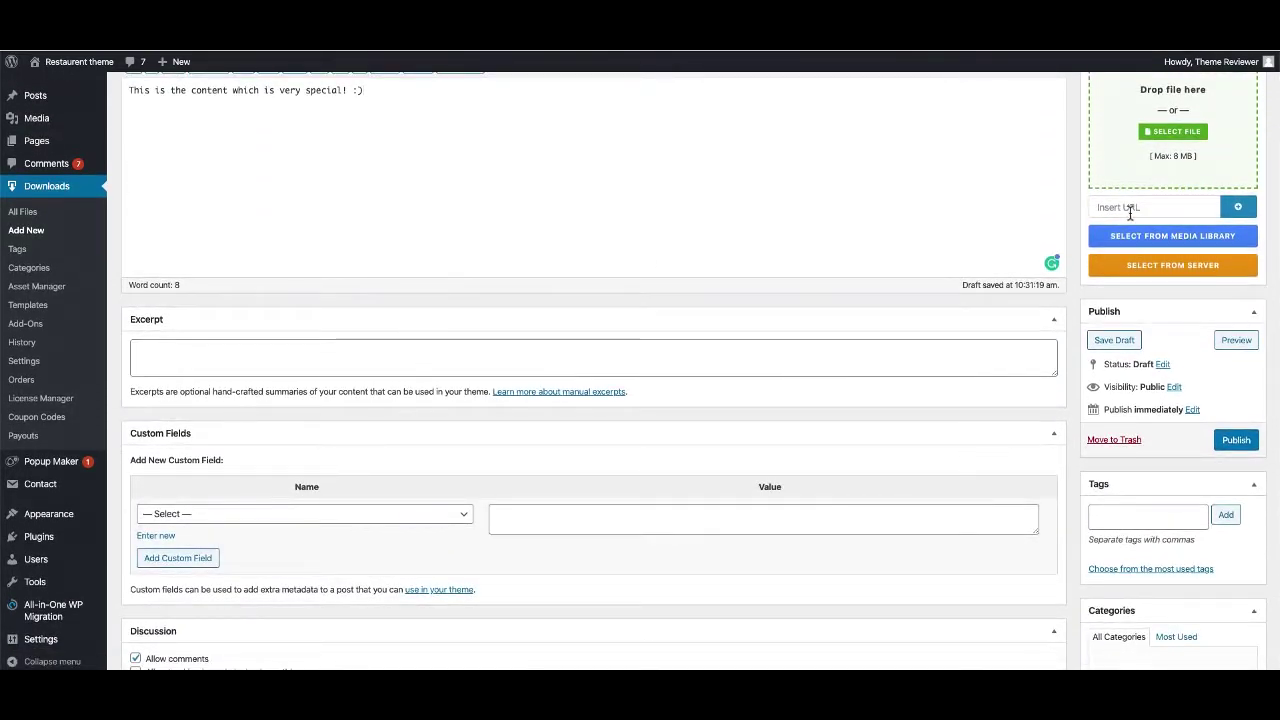
{"action": "left_click", "coordinate": [1130, 210]}
{"action": "scroll", "coordinate": [1075, 218], "scroll_direction": "up", "scroll_amount": 2}
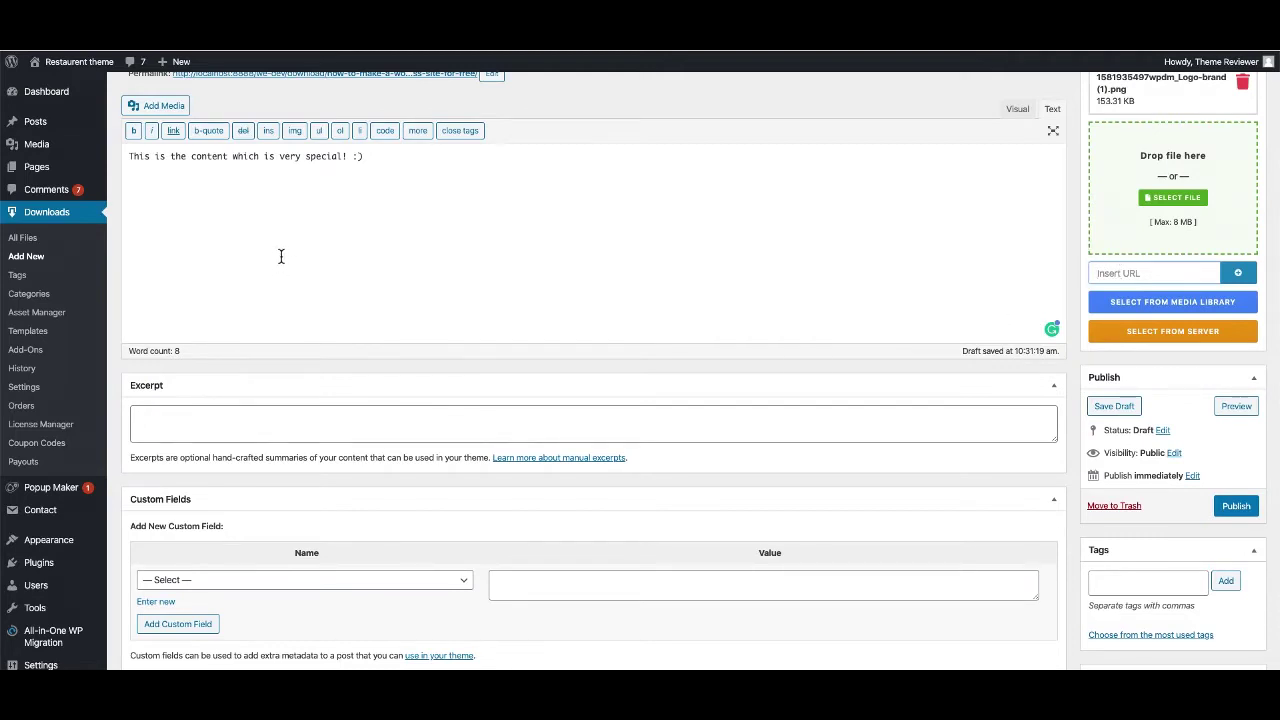
Step: Set the version to 1.0.0 in the download's package settings
{"action": "scroll", "coordinate": [680, 320], "scroll_direction": "down", "scroll_amount": 5}
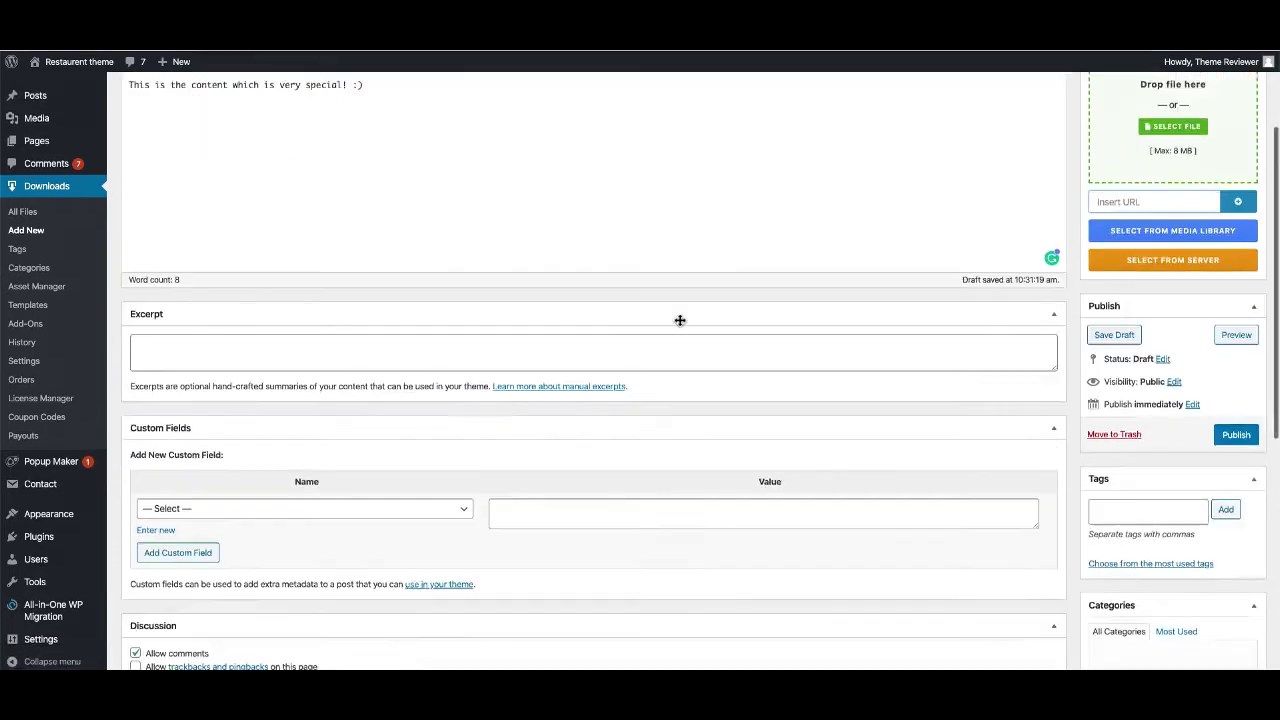
{"action": "scroll", "coordinate": [556, 428], "scroll_direction": "up", "scroll_amount": 2}
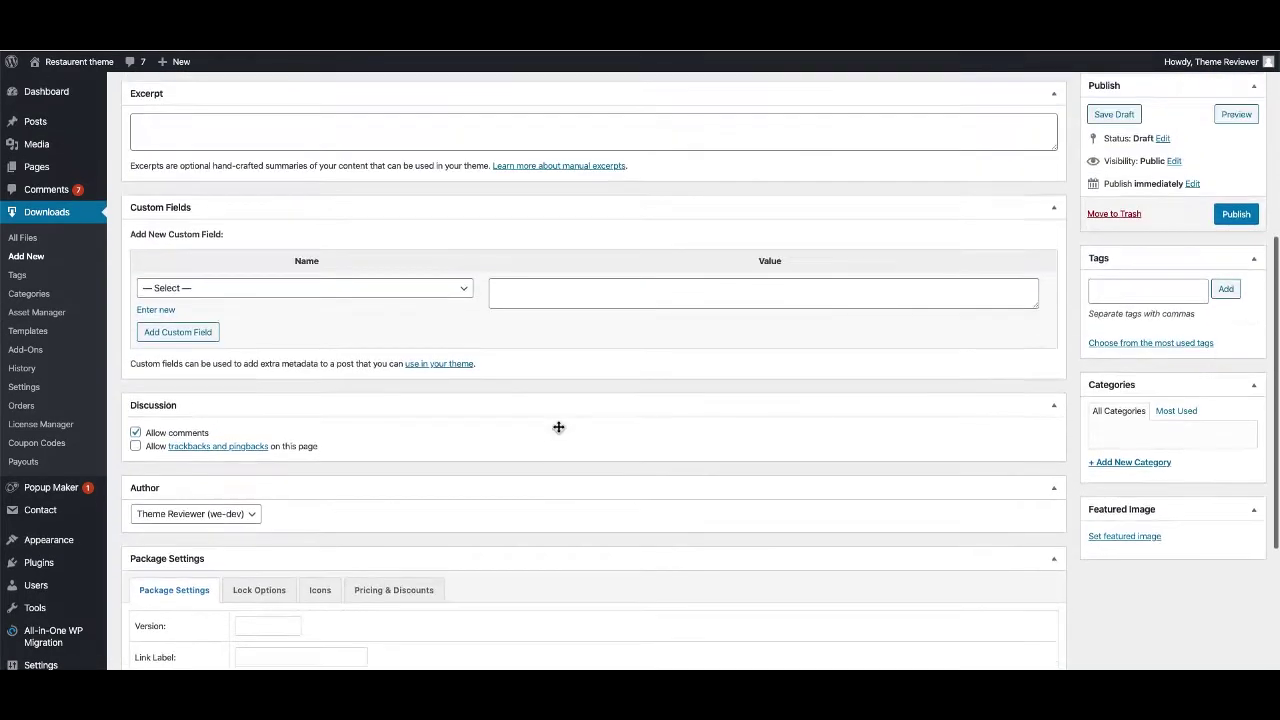
{"action": "scroll", "coordinate": [556, 428], "scroll_direction": "down", "scroll_amount": 3}
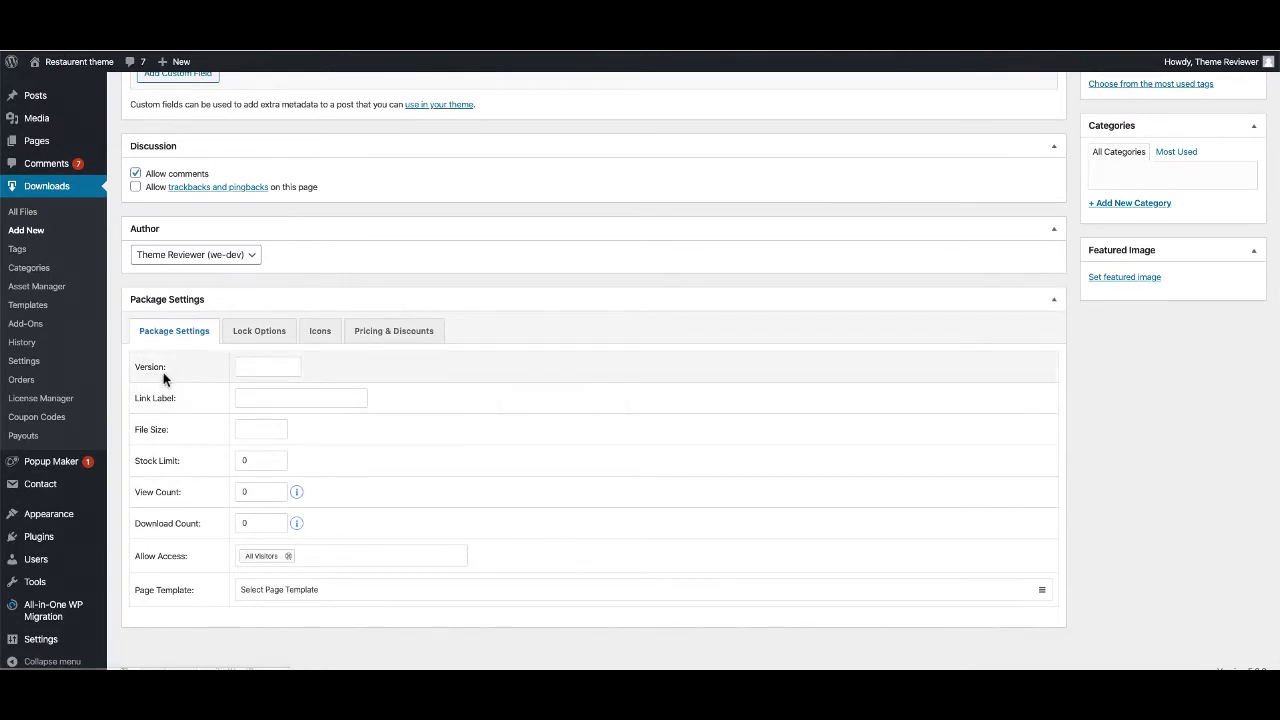
{"action": "triple_click", "coordinate": [151, 368]}
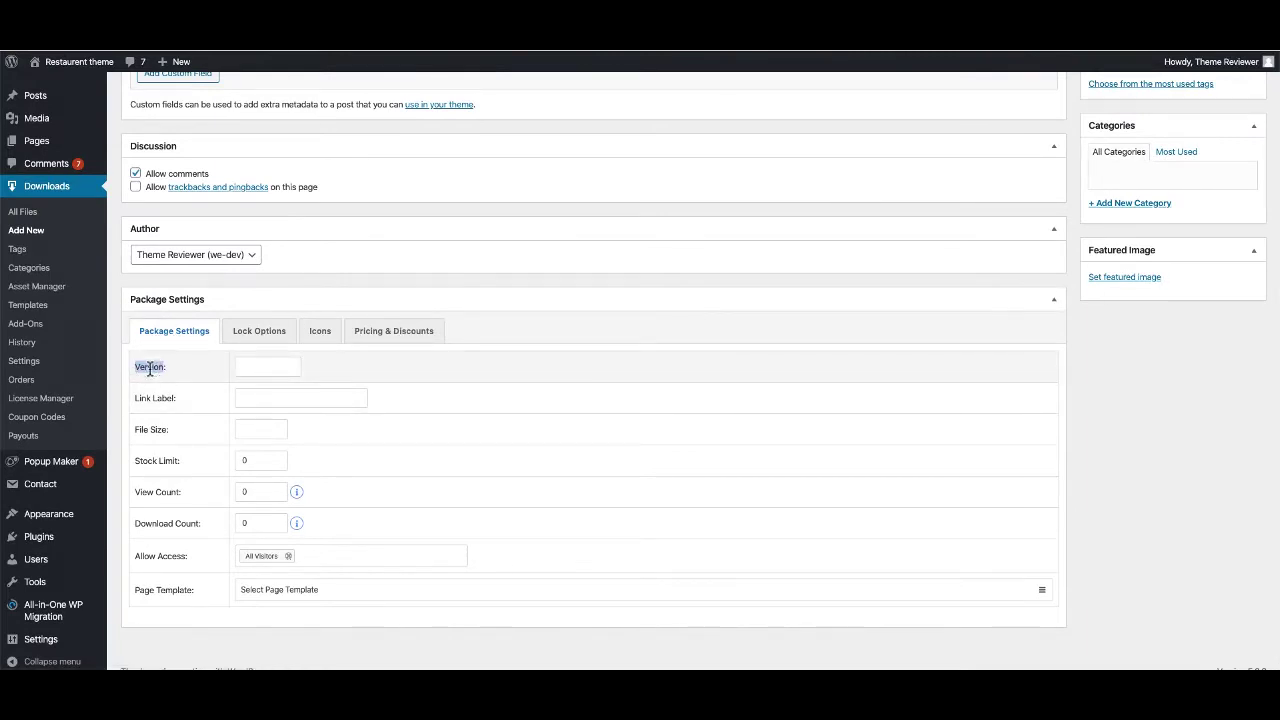
{"action": "left_click", "coordinate": [275, 370]}
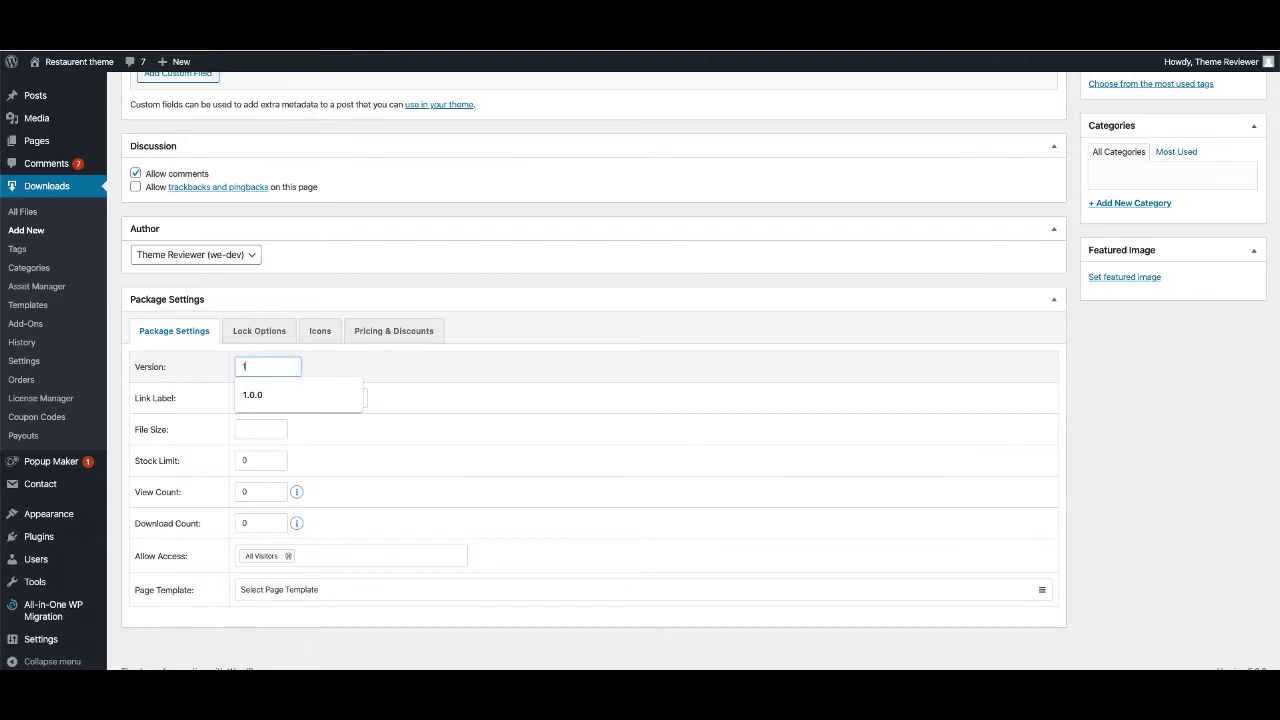
{"action": "type", "text": "1.0.0"}
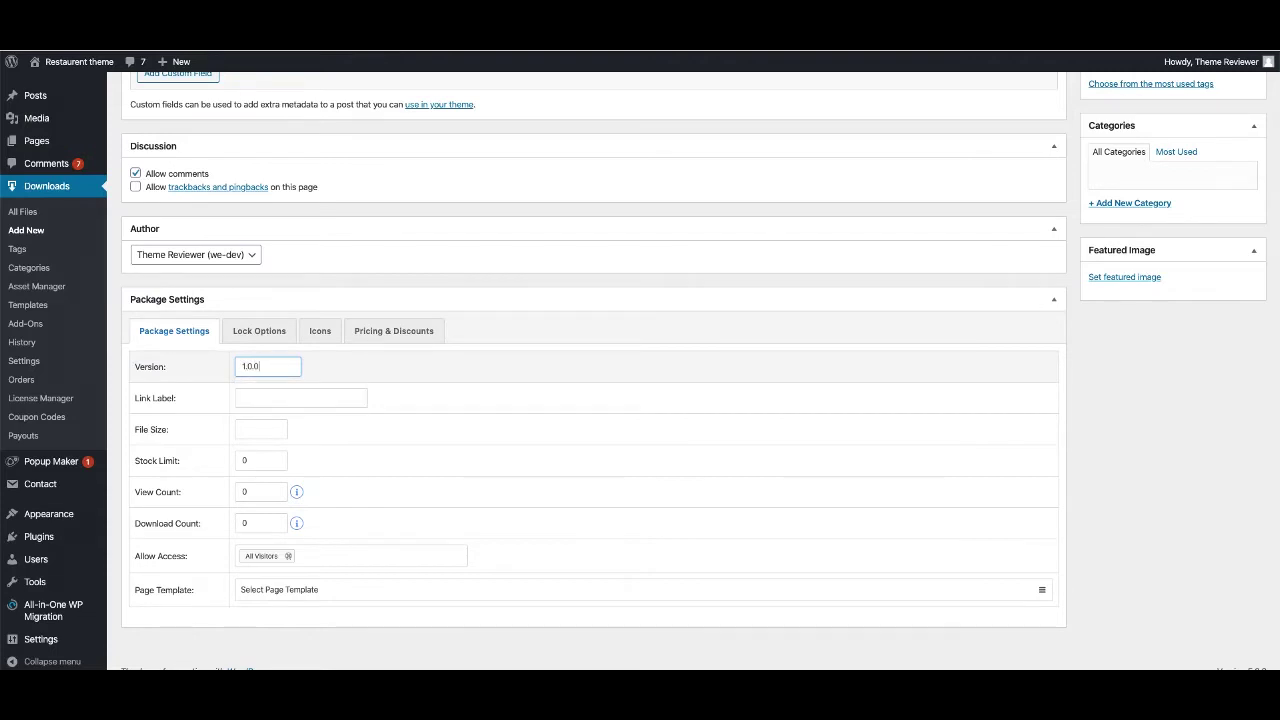
Step: Set the package's link label to "Buy This Book"
{"action": "left_click", "coordinate": [254, 398]}
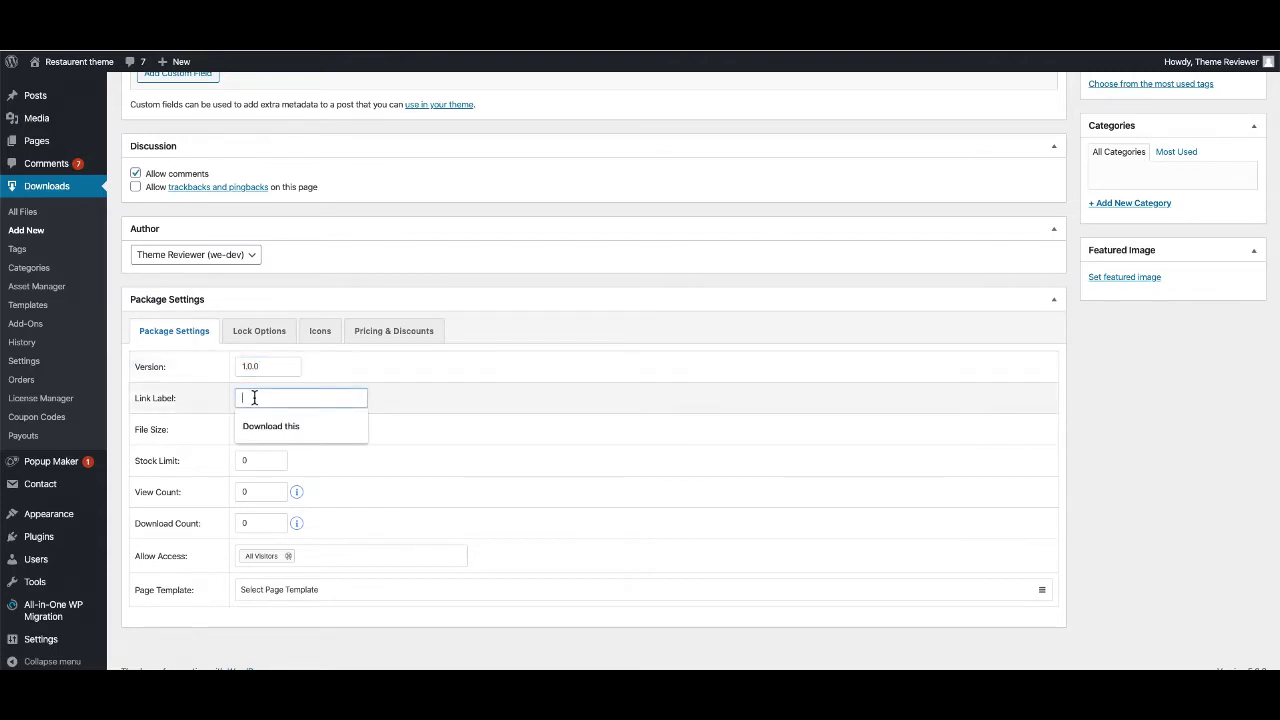
{"action": "type", "text": "Download This bo"}
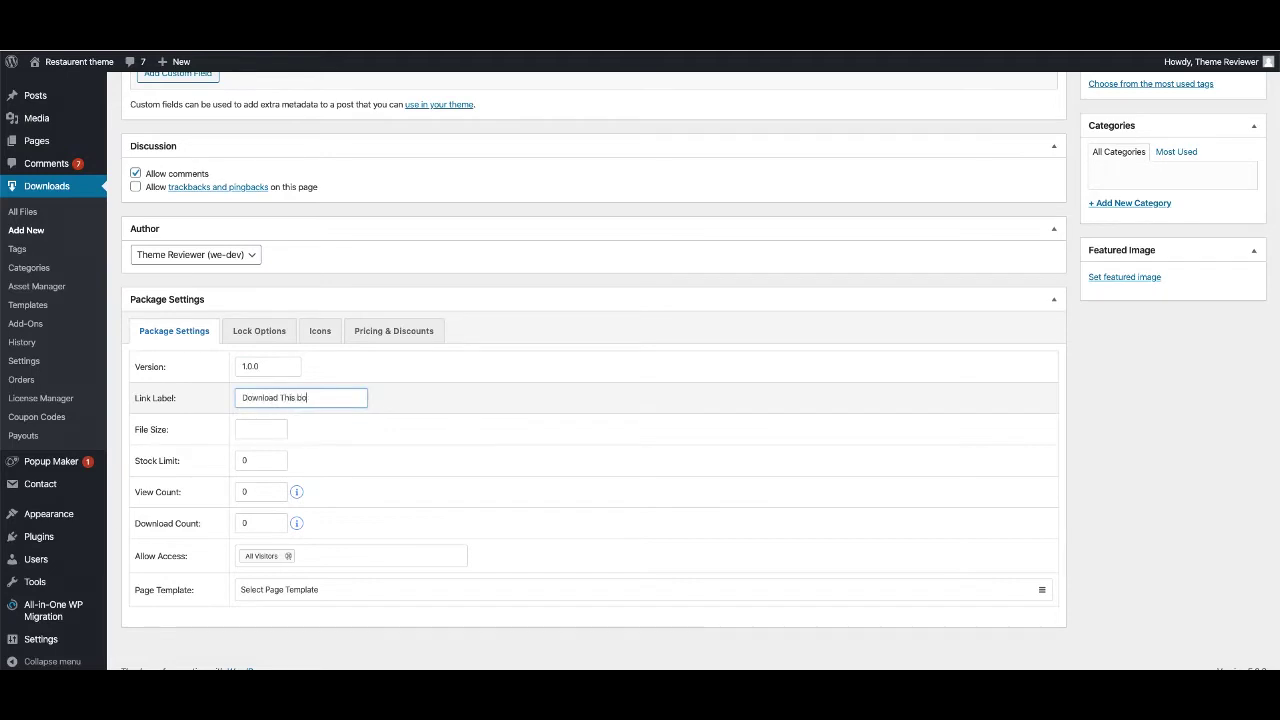
{"action": "type", "text": "ok"}
{"action": "key", "text": "BackSpace"}
{"action": "key", "text": "BackSpace"}
{"action": "key", "text": "BackSpace"}
{"action": "key", "text": "BackSpace"}
{"action": "key", "text": "BackSpace"}
{"action": "key", "text": "BackSpace"}
{"action": "key", "text": "BackSpace"}
{"action": "key", "text": "BackSpace"}
{"action": "key", "text": "BackSpace"}
{"action": "key", "text": "BackSpace"}
{"action": "key", "text": "BackSpace"}
{"action": "key", "text": "BackSpace"}
{"action": "key", "text": "BackSpace"}
{"action": "key", "text": "BackSpace"}
{"action": "key", "text": "BackSpace"}
{"action": "key", "text": "BackSpace"}
{"action": "key", "text": "BackSpace"}
{"action": "key", "text": "BackSpace"}
Step: Set the package's file size to 10MB and its stock limit to 10
{"action": "left_click", "coordinate": [248, 430]}
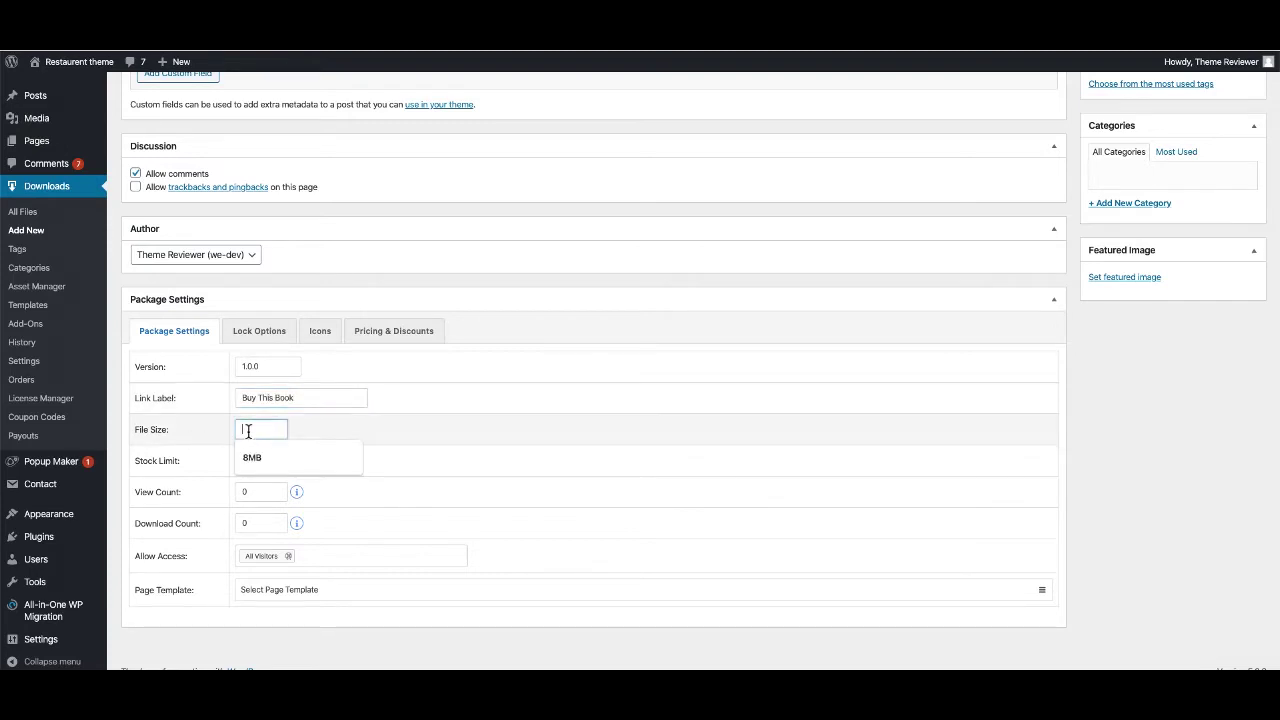
{"action": "type", "text": "10MB"}
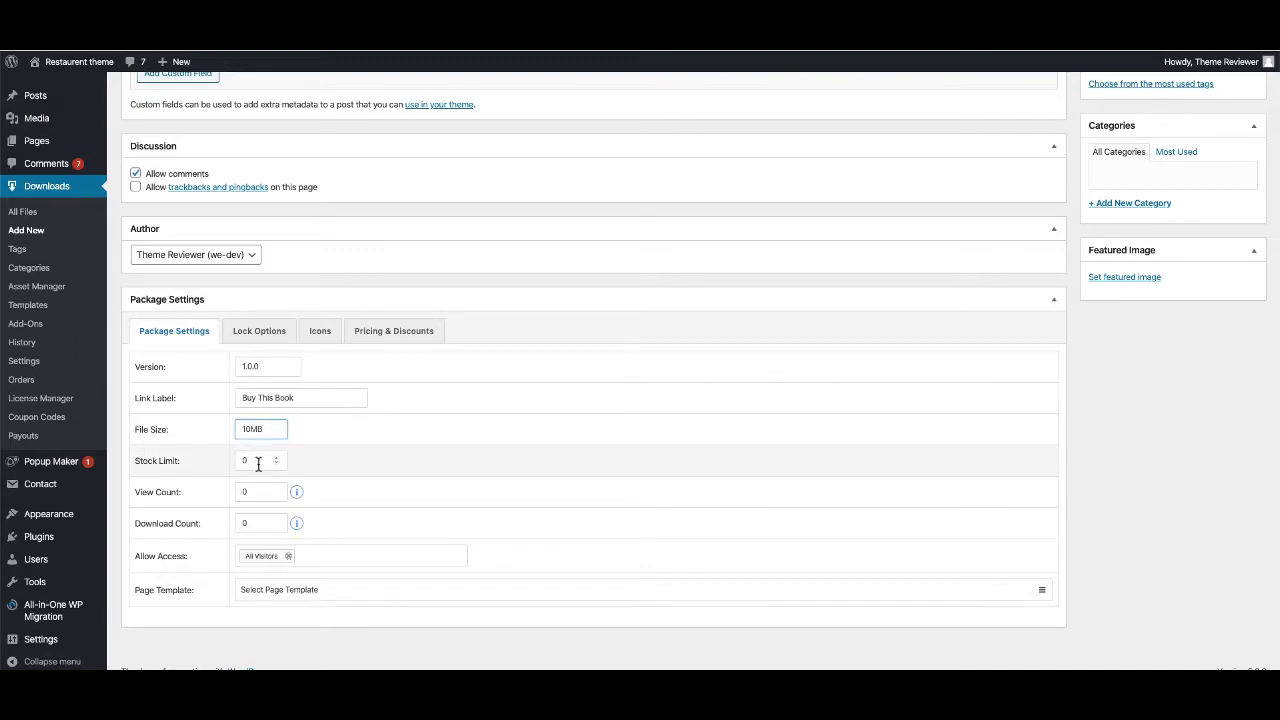
{"action": "left_click", "coordinate": [196, 460]}
{"action": "type", "text": "10"}
{"action": "scroll", "coordinate": [371, 477], "scroll_direction": "down", "scroll_amount": 1}
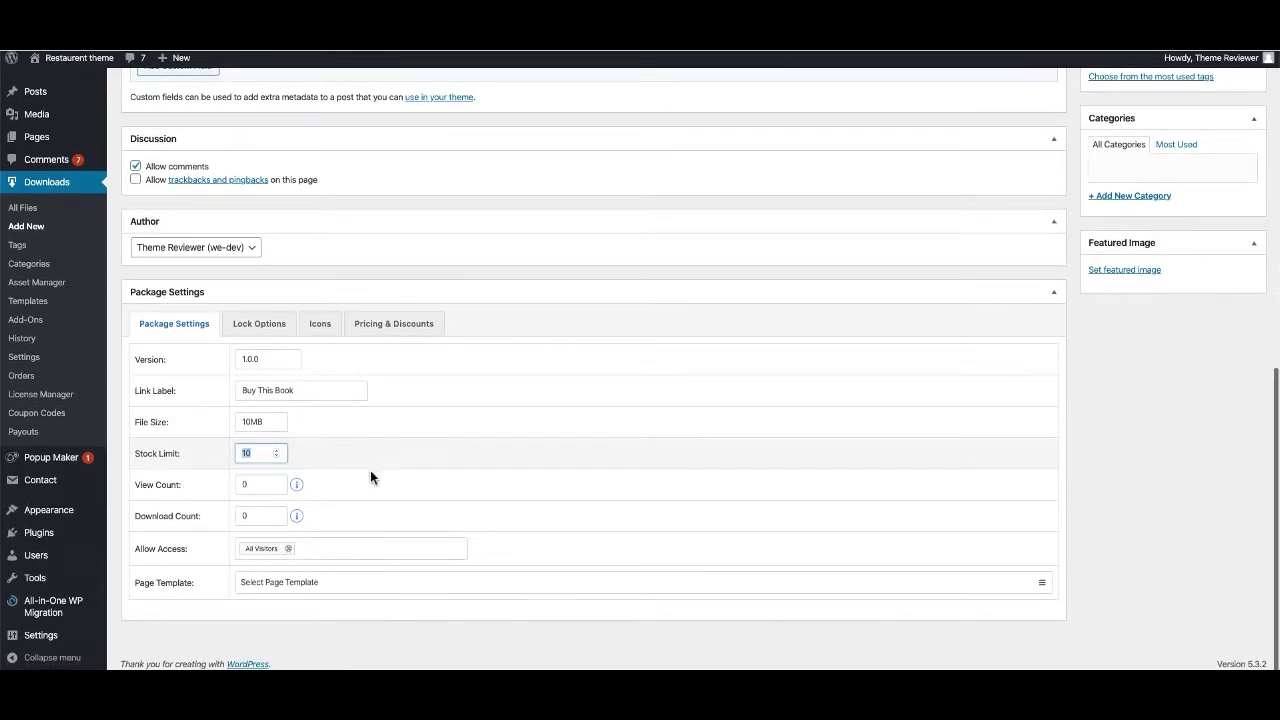
Step: Set the package's view count to 200 and its download count to 3
{"action": "left_click", "coordinate": [235, 495]}
{"action": "mouse_move", "coordinate": [303, 493]}
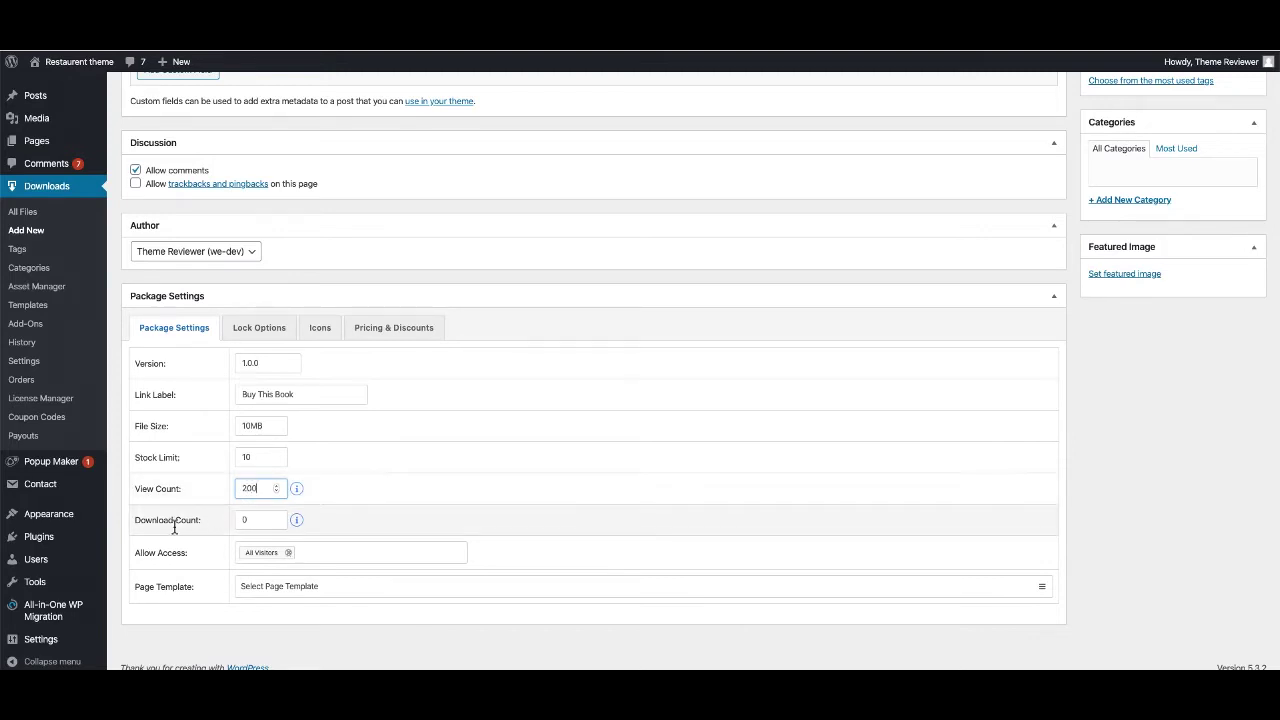
{"action": "left_click", "coordinate": [246, 524]}
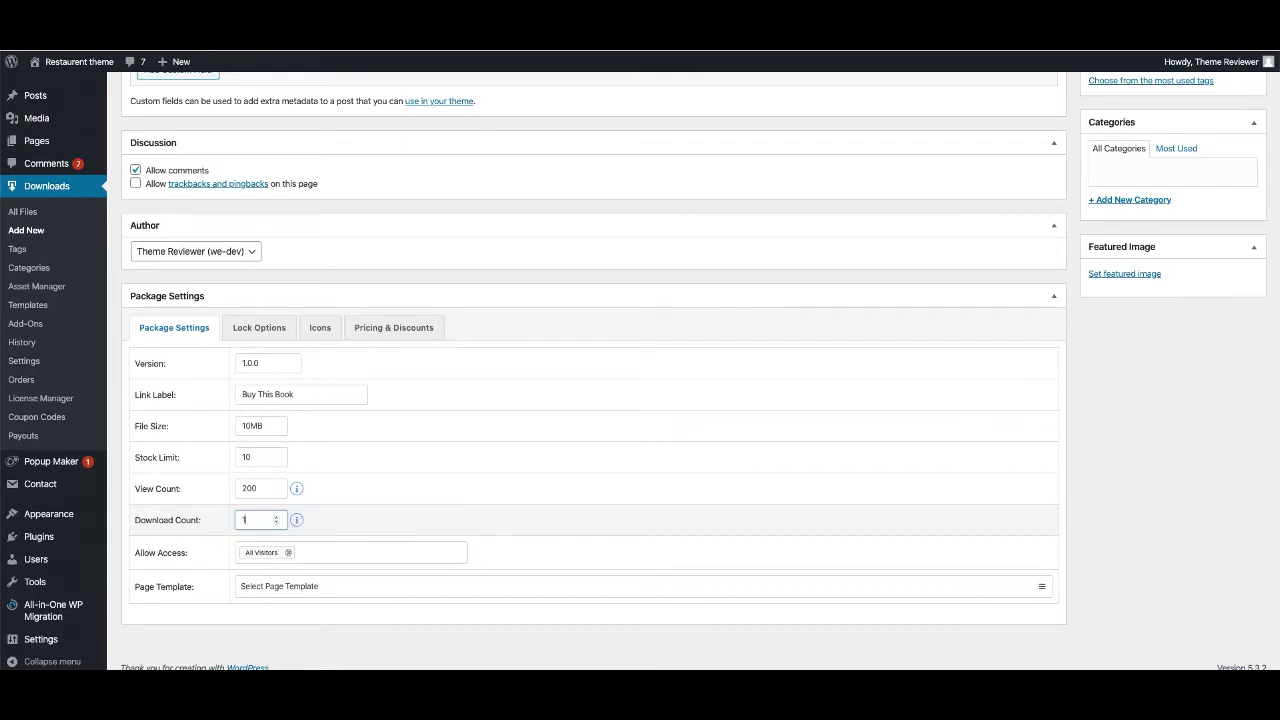
{"action": "key", "text": "BackSpace"}
{"action": "type", "text": "3"}
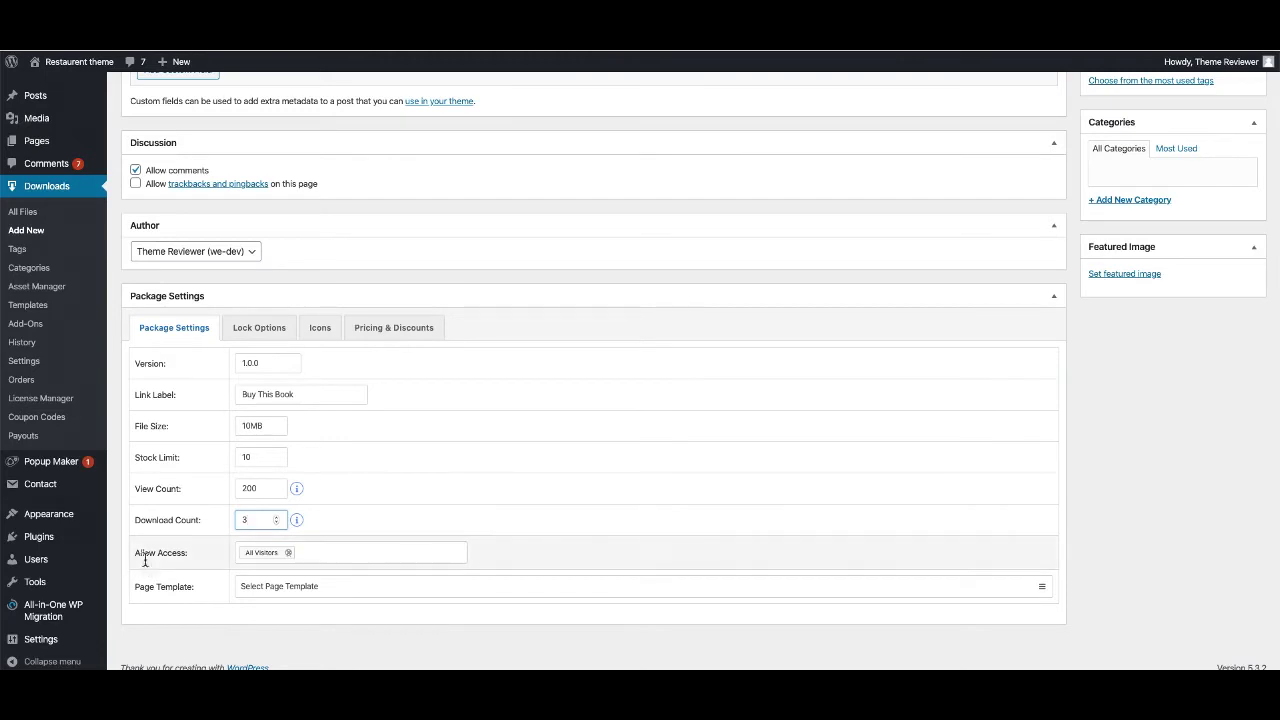
Step: Examine the user roles available for the package's allowed access without changing the selection
{"action": "left_click", "coordinate": [314, 552]}
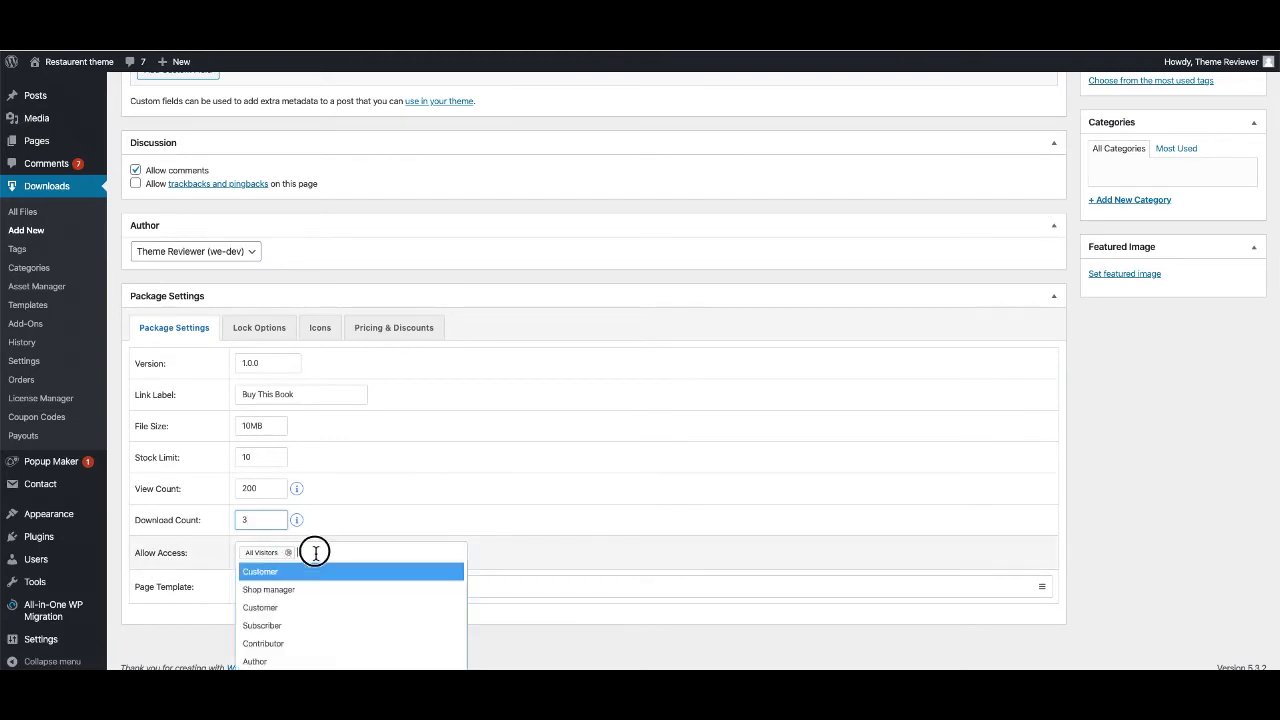
{"action": "scroll", "coordinate": [307, 569], "scroll_direction": "down", "scroll_amount": 1}
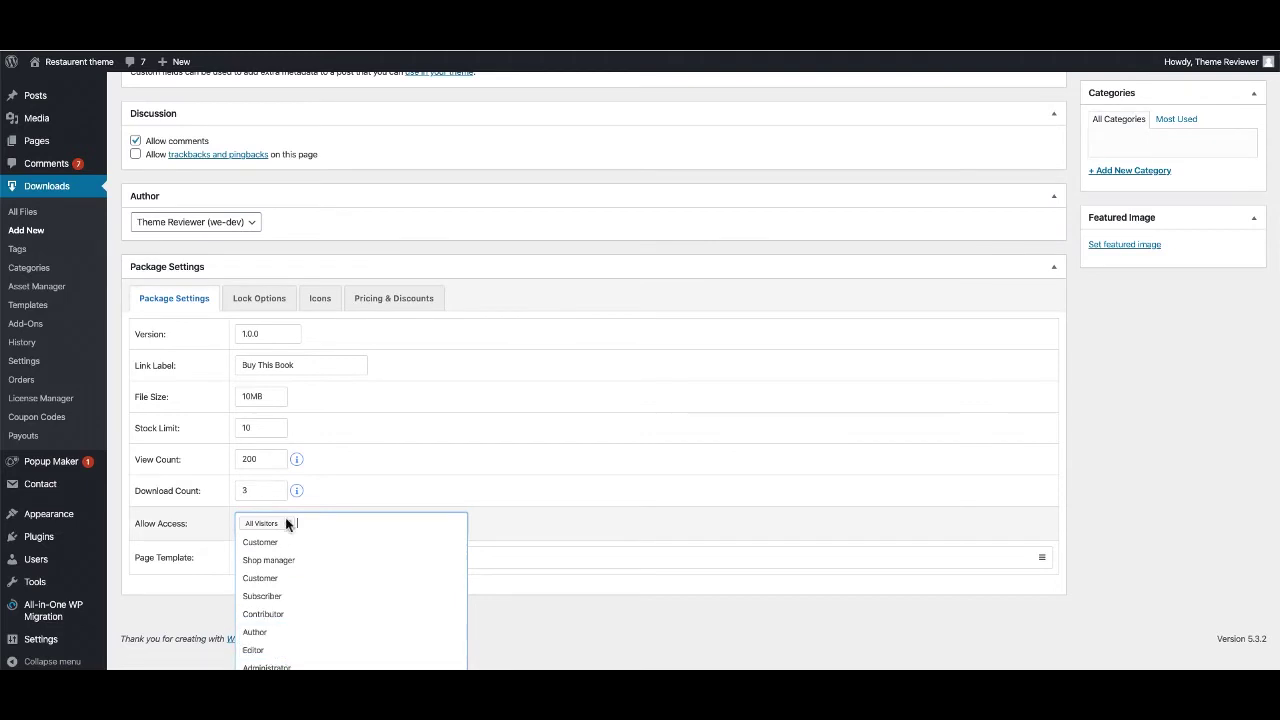
{"action": "left_click", "coordinate": [179, 539]}
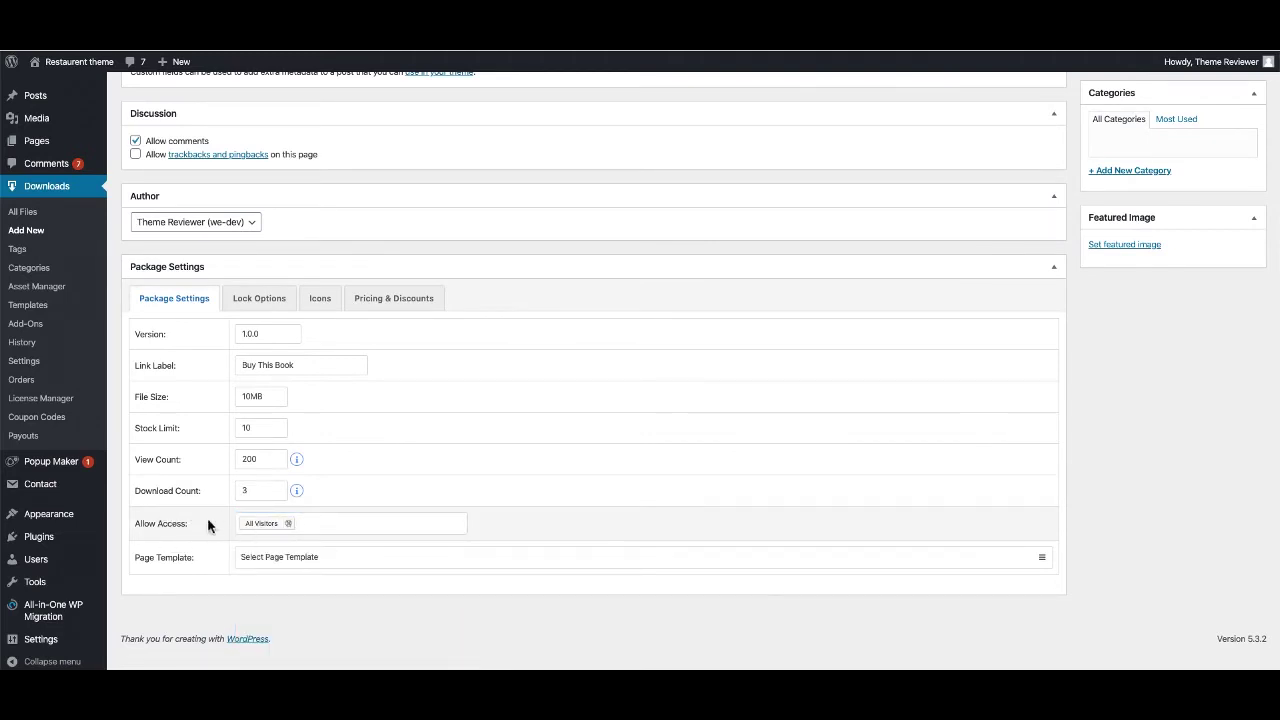
{"action": "left_click", "coordinate": [298, 523]}
{"action": "left_click", "coordinate": [194, 594]}
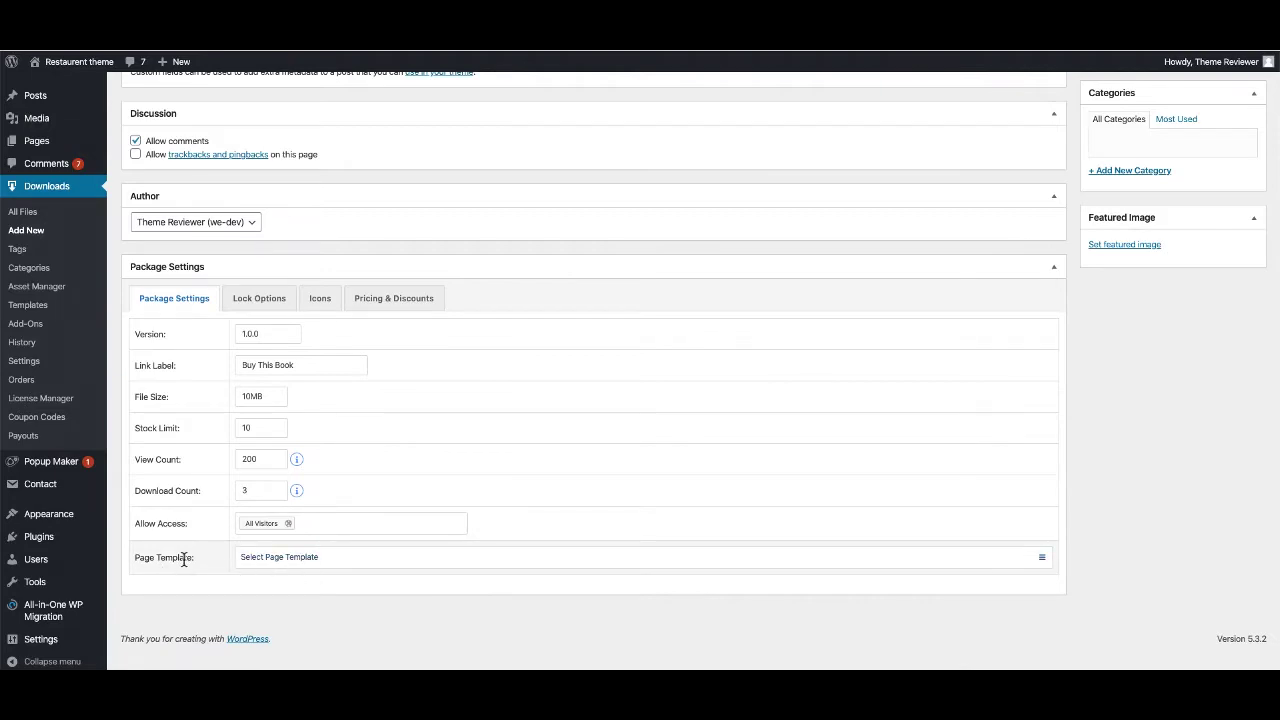
Step: Choose "Single Column with Doc Preview" as the package's page template
{"action": "left_click", "coordinate": [305, 558]}
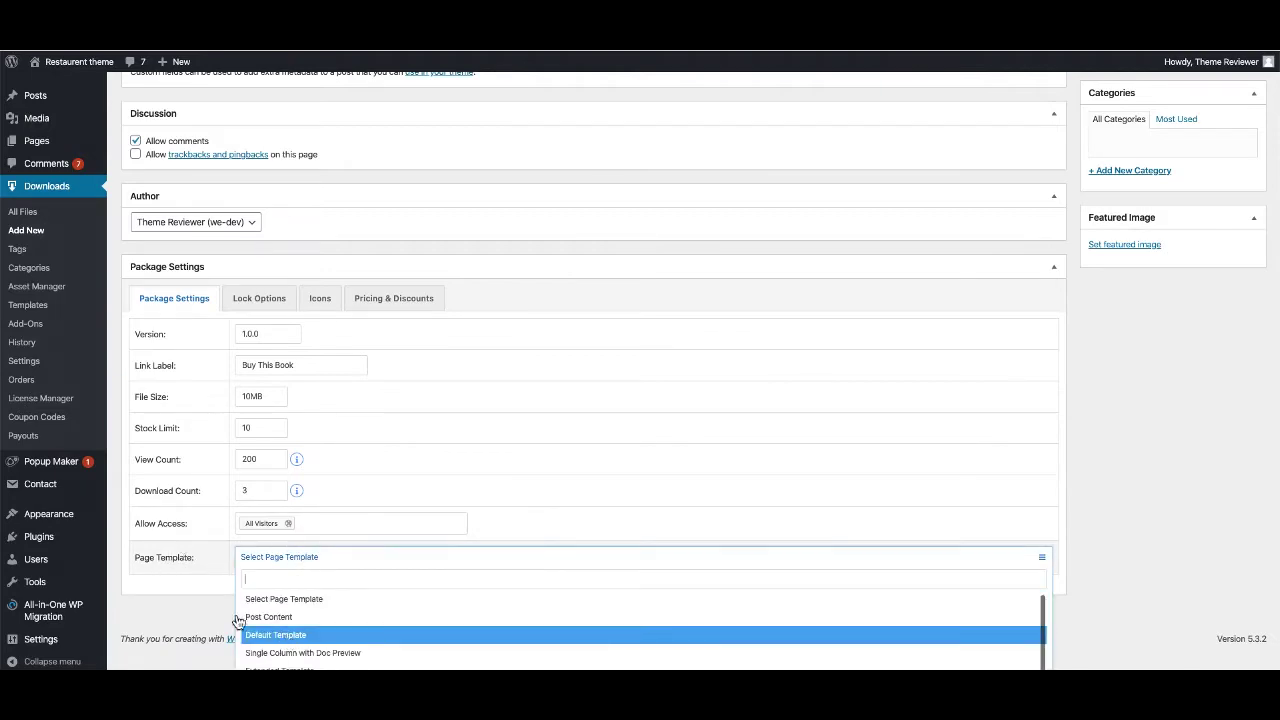
{"action": "scroll", "coordinate": [186, 600], "scroll_direction": "down", "scroll_amount": 2}
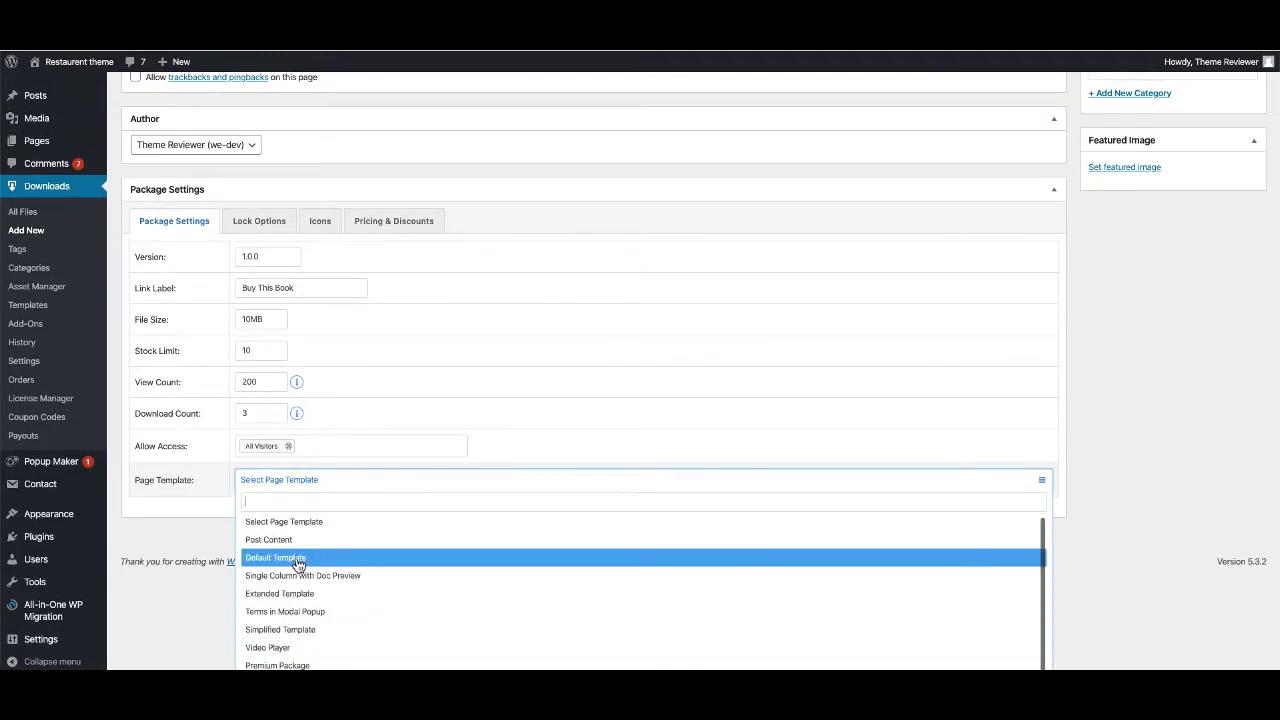
{"action": "left_click", "coordinate": [283, 586]}
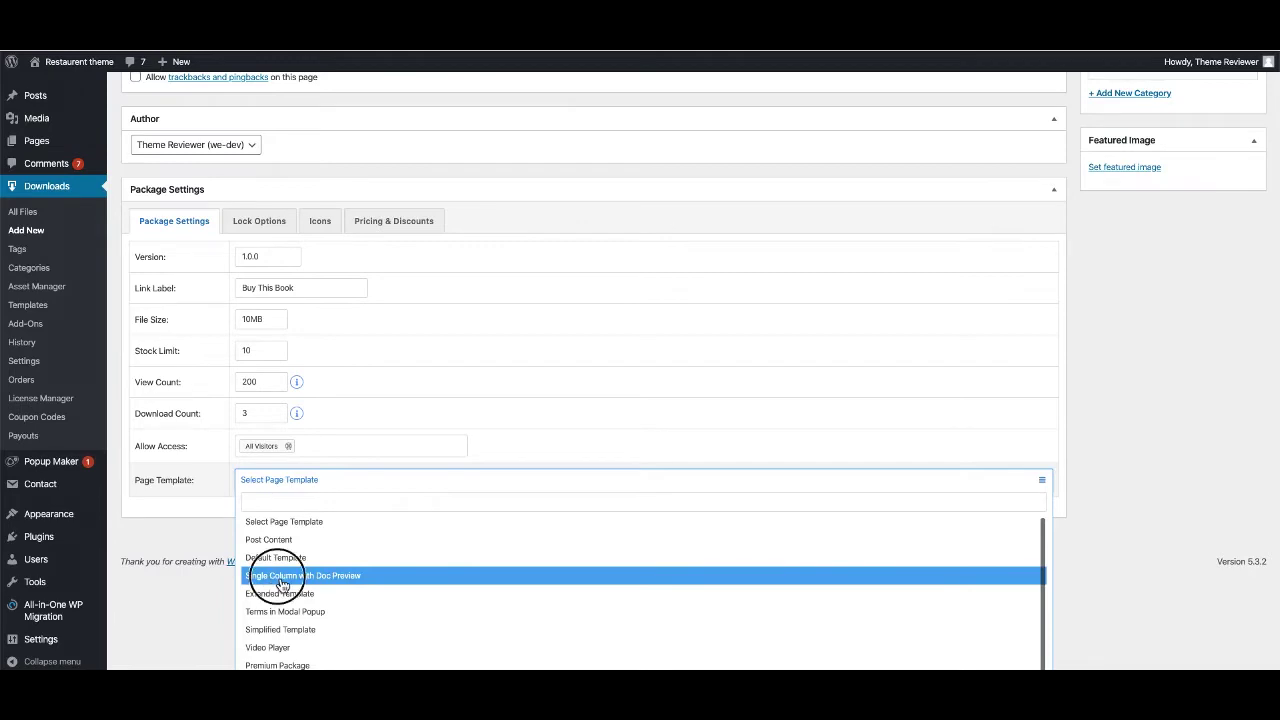
Step: Check the package's lock options and return to the general package settings
{"action": "scroll", "coordinate": [204, 490], "scroll_direction": "up", "scroll_amount": 4}
{"action": "scroll", "coordinate": [204, 490], "scroll_direction": "down", "scroll_amount": 2}
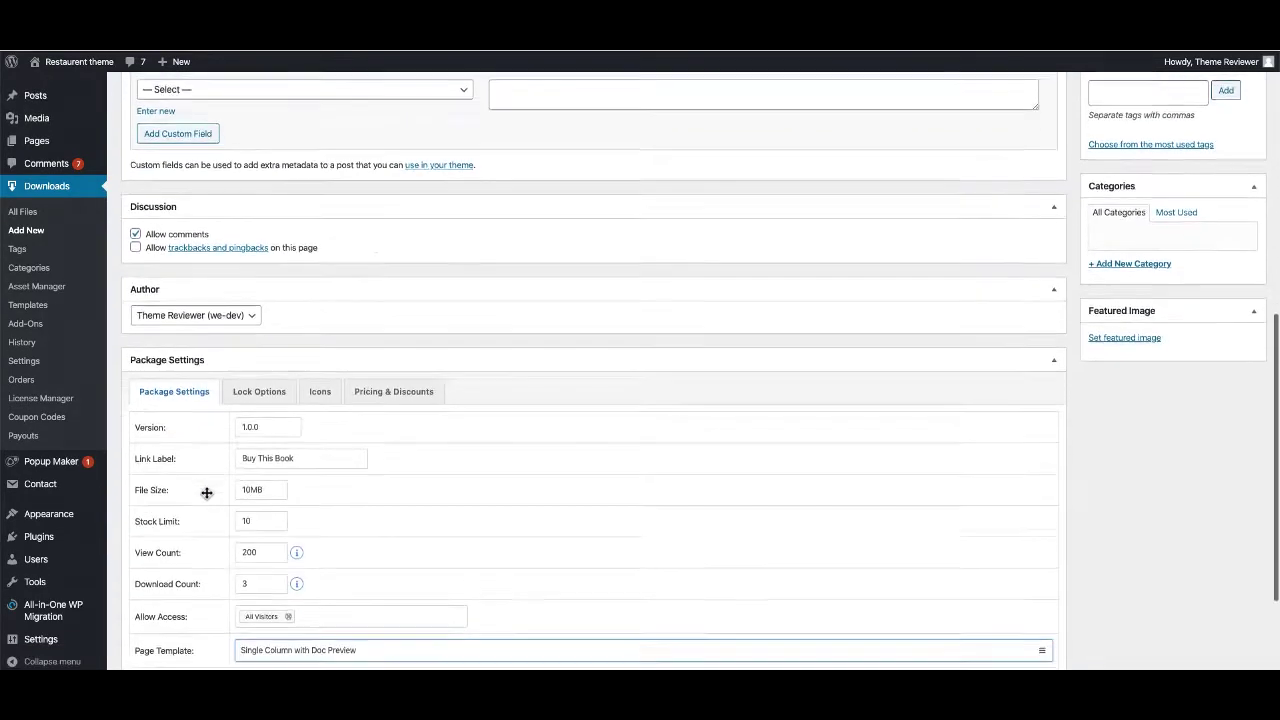
{"action": "scroll", "coordinate": [204, 489], "scroll_direction": "down", "scroll_amount": 2}
{"action": "left_click", "coordinate": [255, 336]}
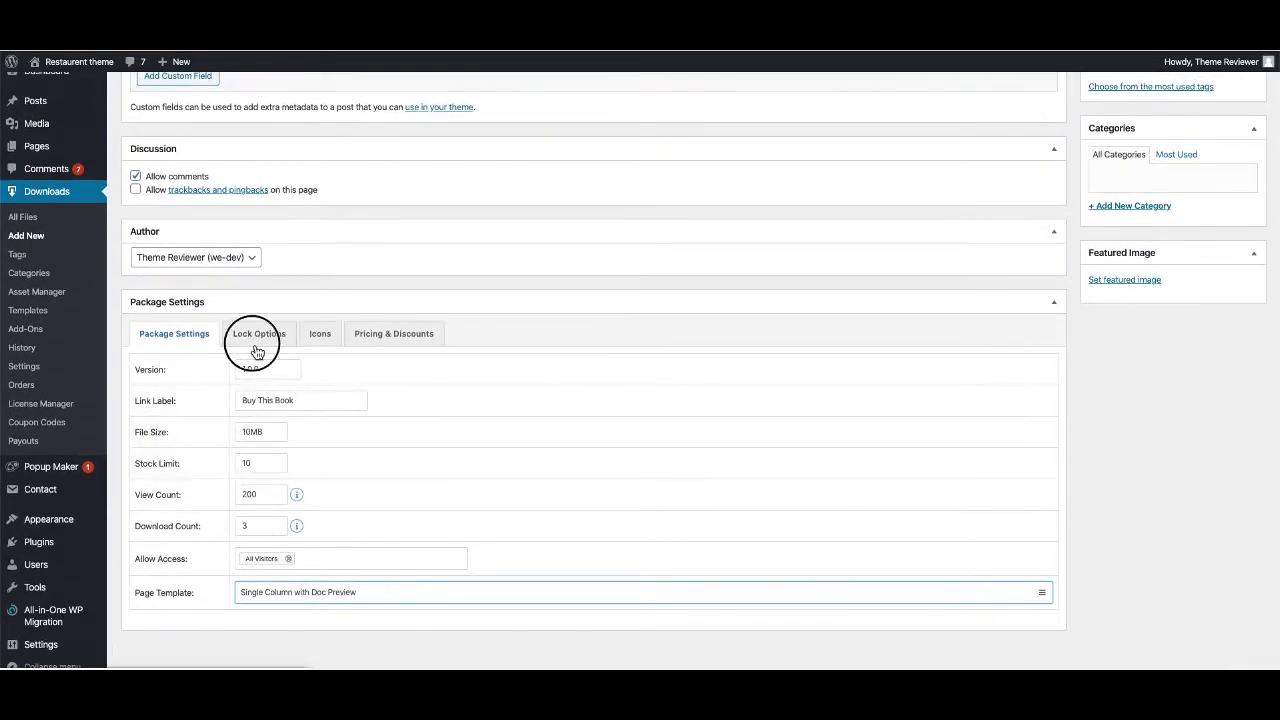
{"action": "left_click", "coordinate": [174, 333]}
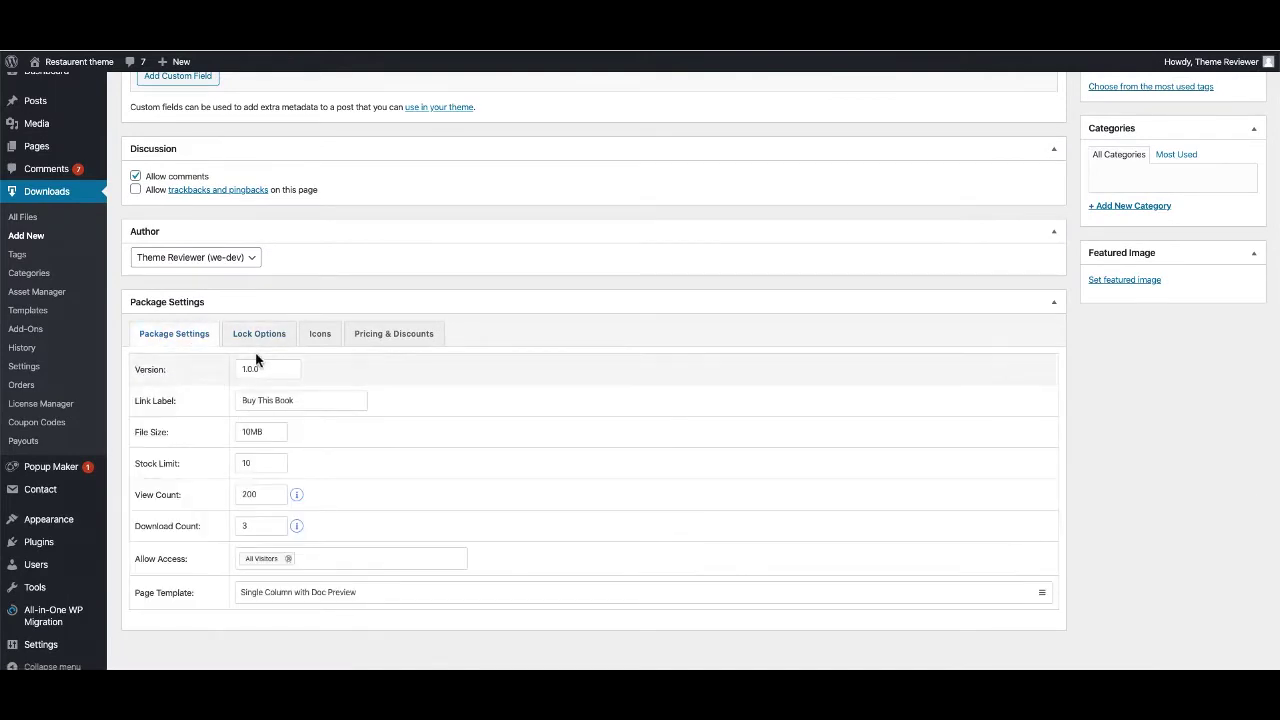
Step: Examine the title, conditions and checkbox label fields of the package's terms agreement lock, leaving the lock disabled
{"action": "left_click", "coordinate": [256, 336]}
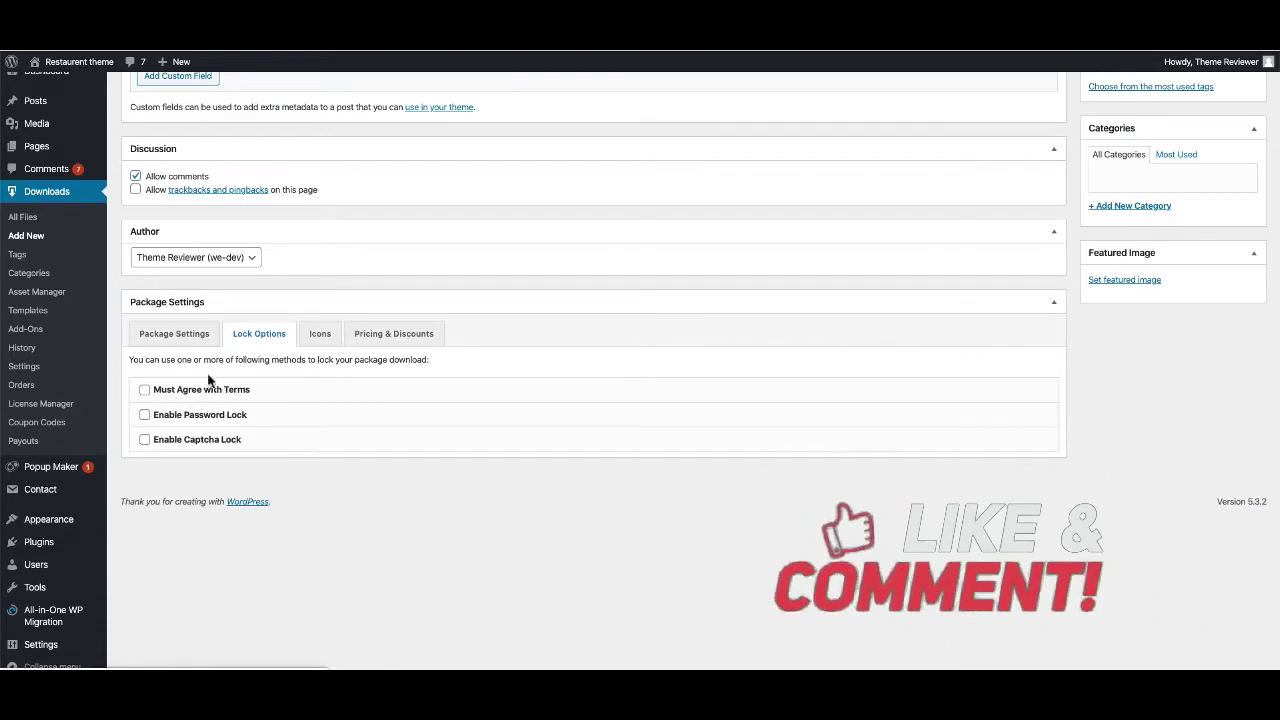
{"action": "left_click", "coordinate": [148, 391]}
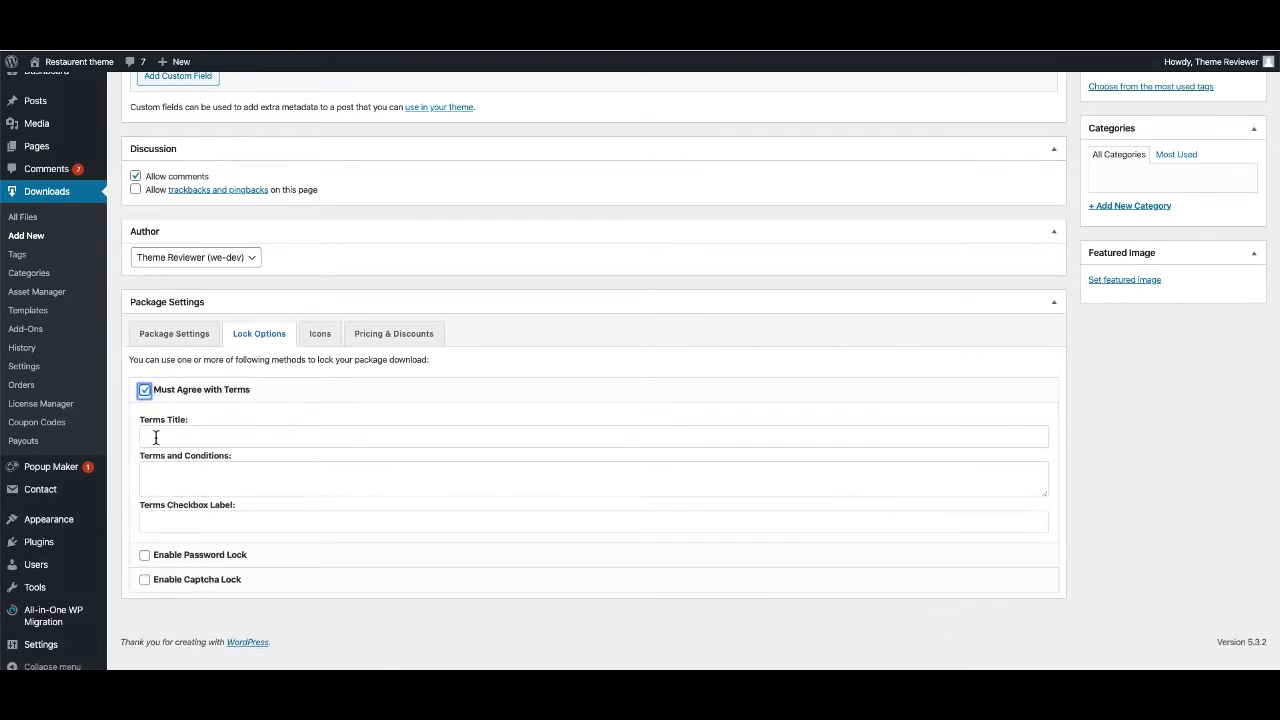
{"action": "left_click", "coordinate": [154, 436]}
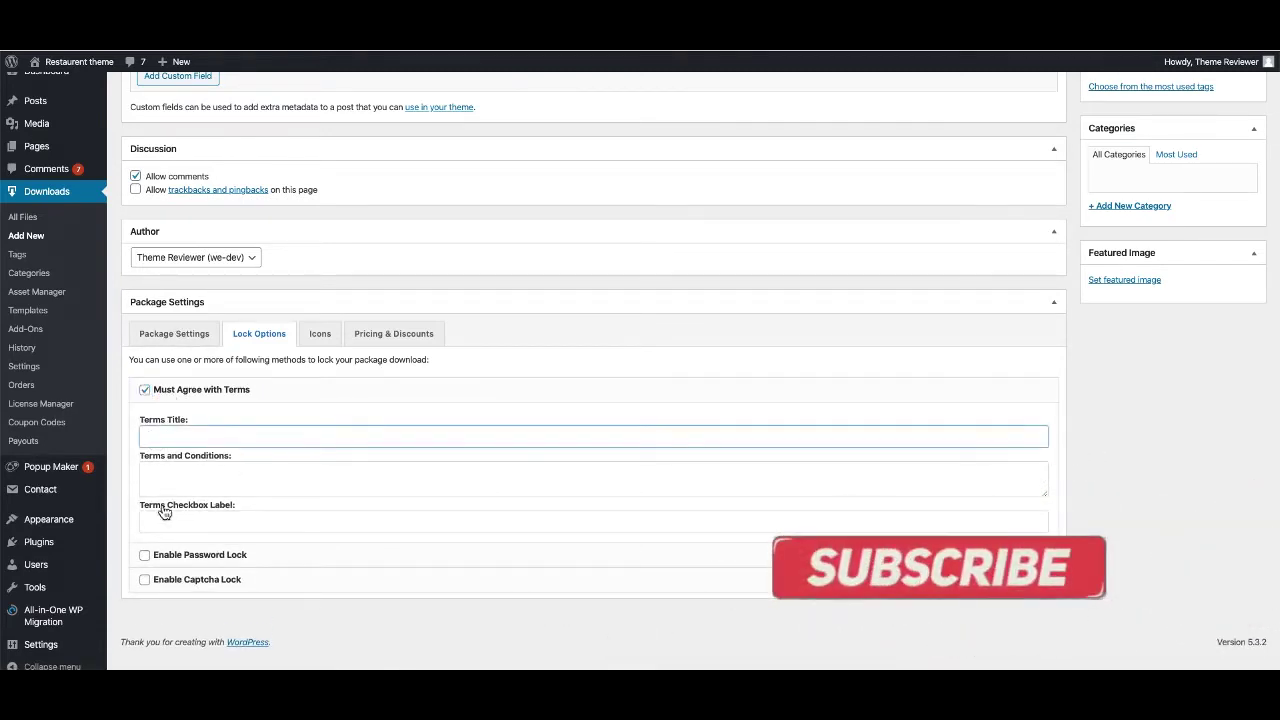
{"action": "left_click", "coordinate": [144, 389]}
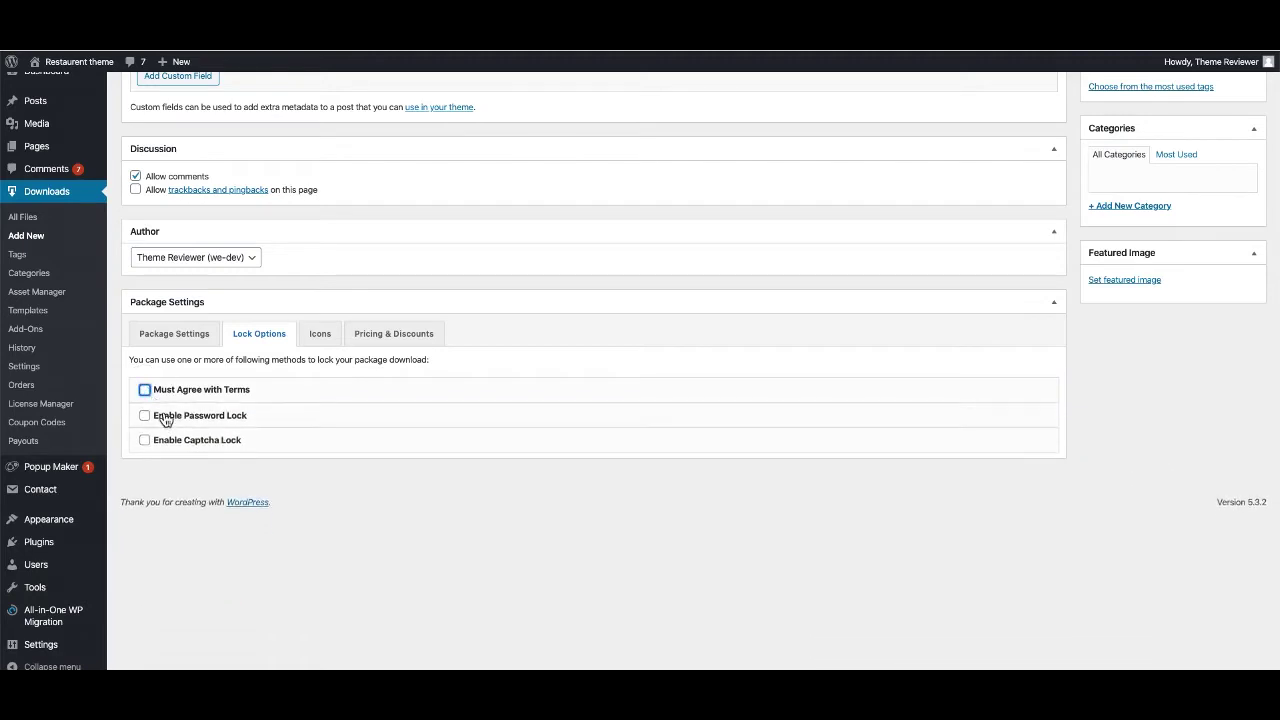
{"action": "left_click", "coordinate": [144, 389]}
{"action": "left_click", "coordinate": [164, 438]}
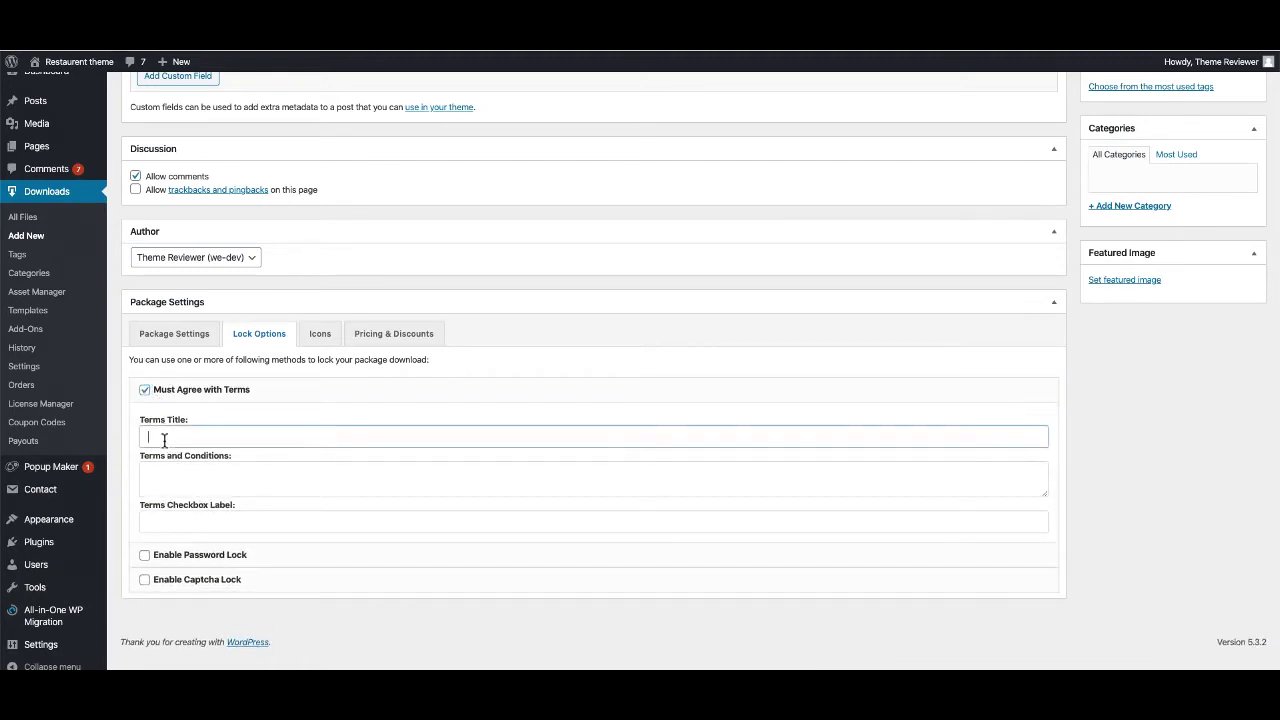
{"action": "left_click", "coordinate": [180, 490]}
{"action": "left_click", "coordinate": [164, 440]}
{"action": "left_click", "coordinate": [178, 528]}
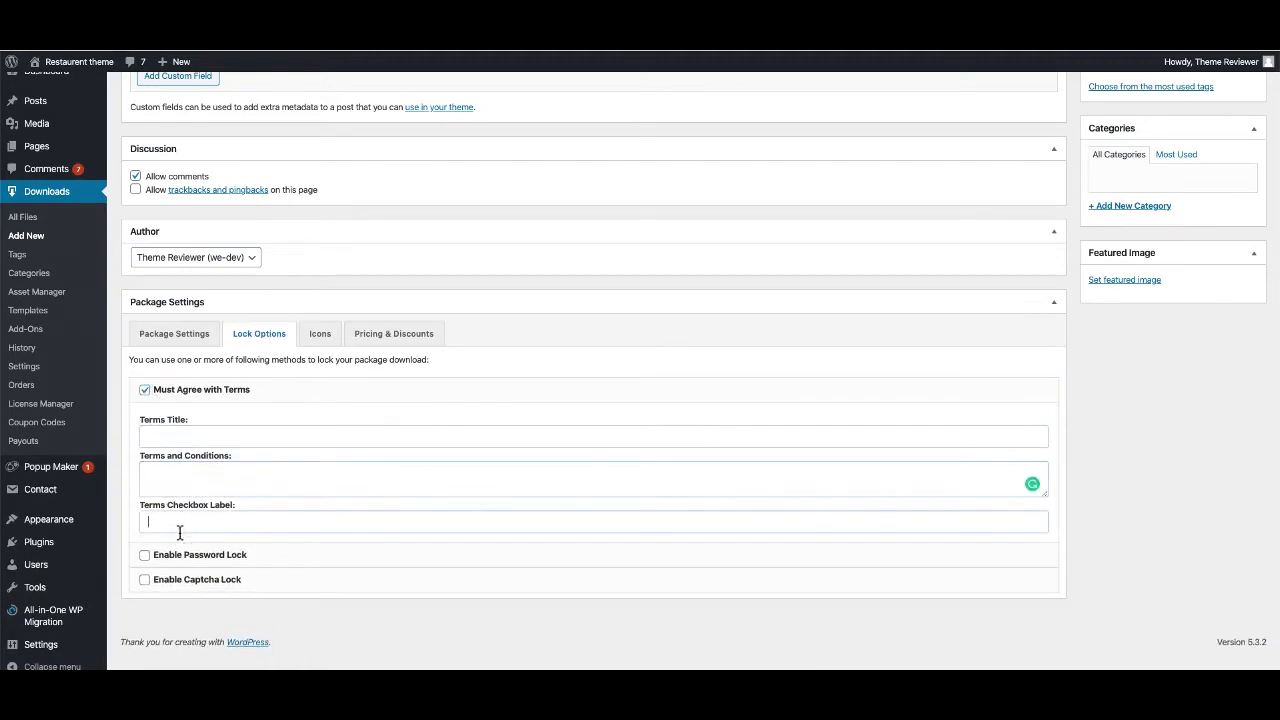
{"action": "left_click", "coordinate": [162, 441]}
{"action": "left_click", "coordinate": [204, 489]}
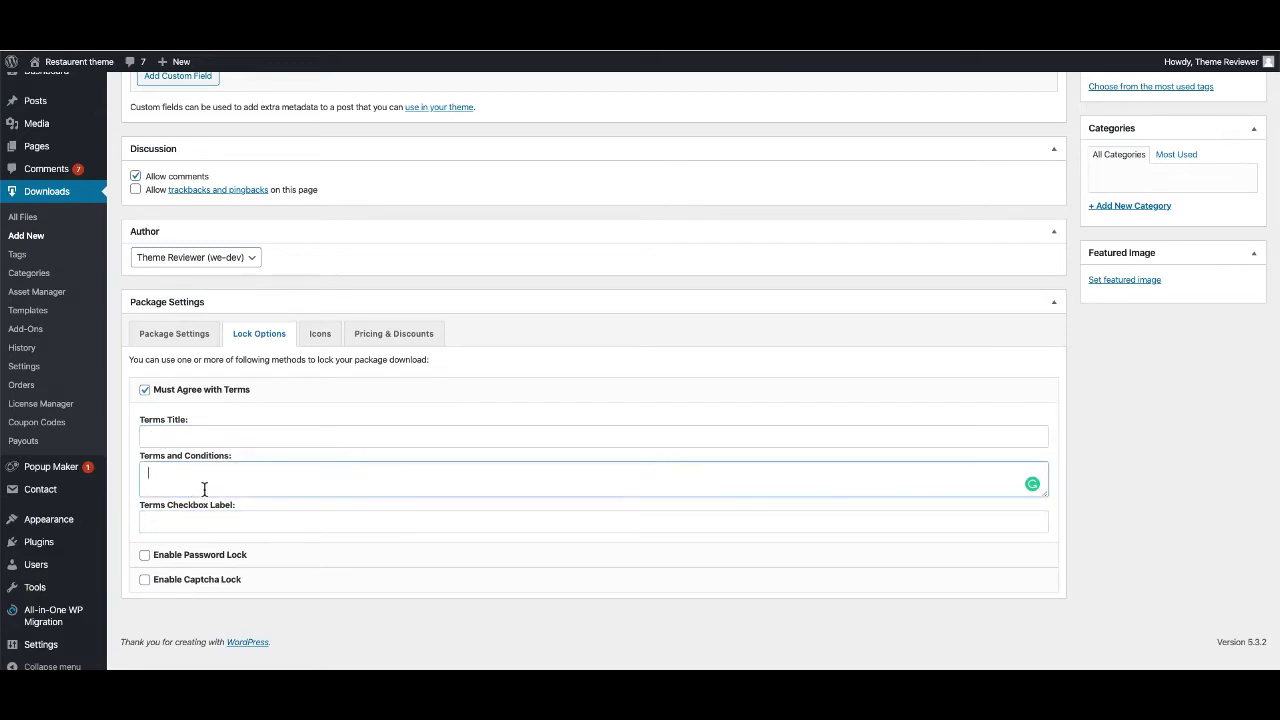
{"action": "left_click", "coordinate": [146, 390]}
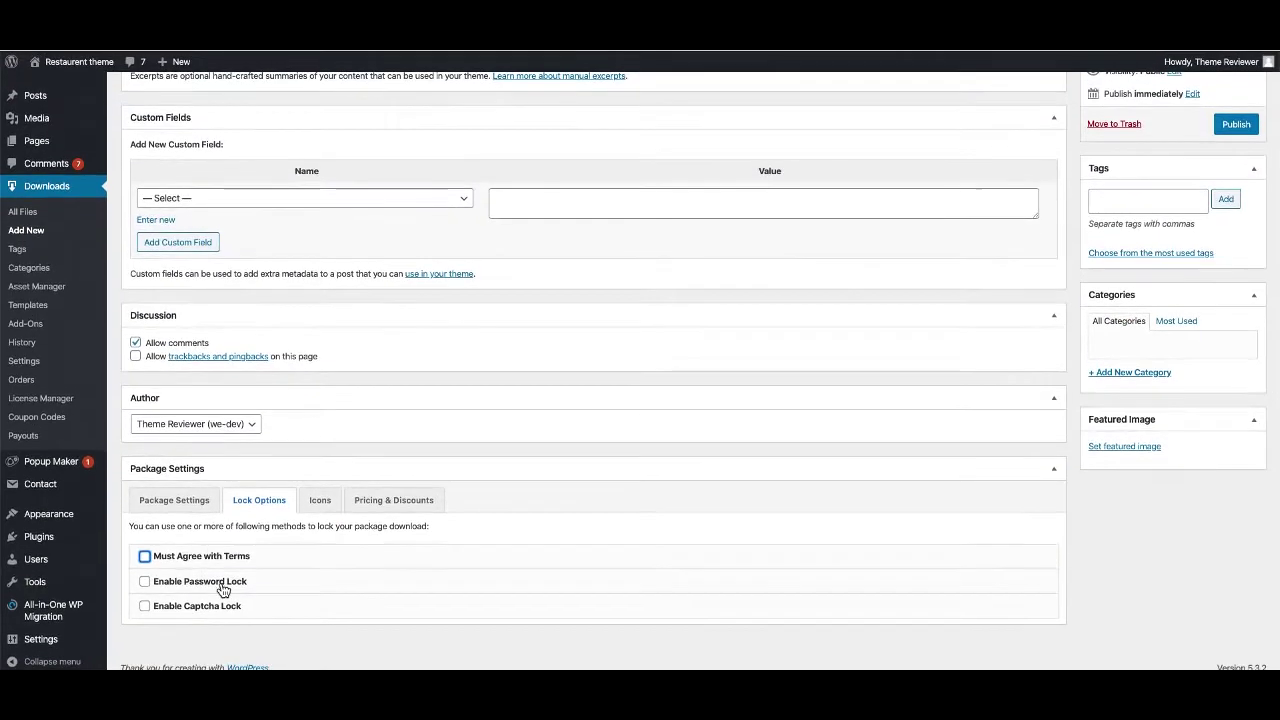
Step: Examine the package's password lock and captcha lock options, leaving both disabled
{"action": "left_click", "coordinate": [208, 584]}
{"action": "left_click", "coordinate": [209, 566]}
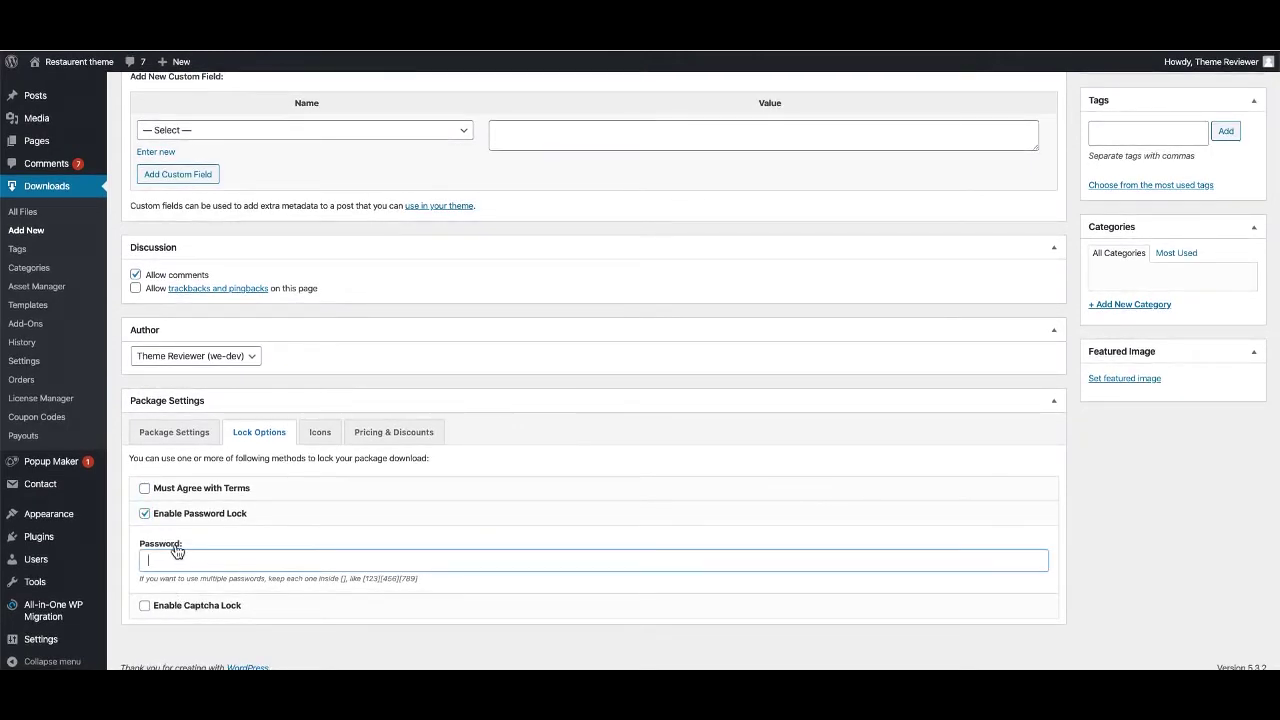
{"action": "left_click", "coordinate": [170, 612]}
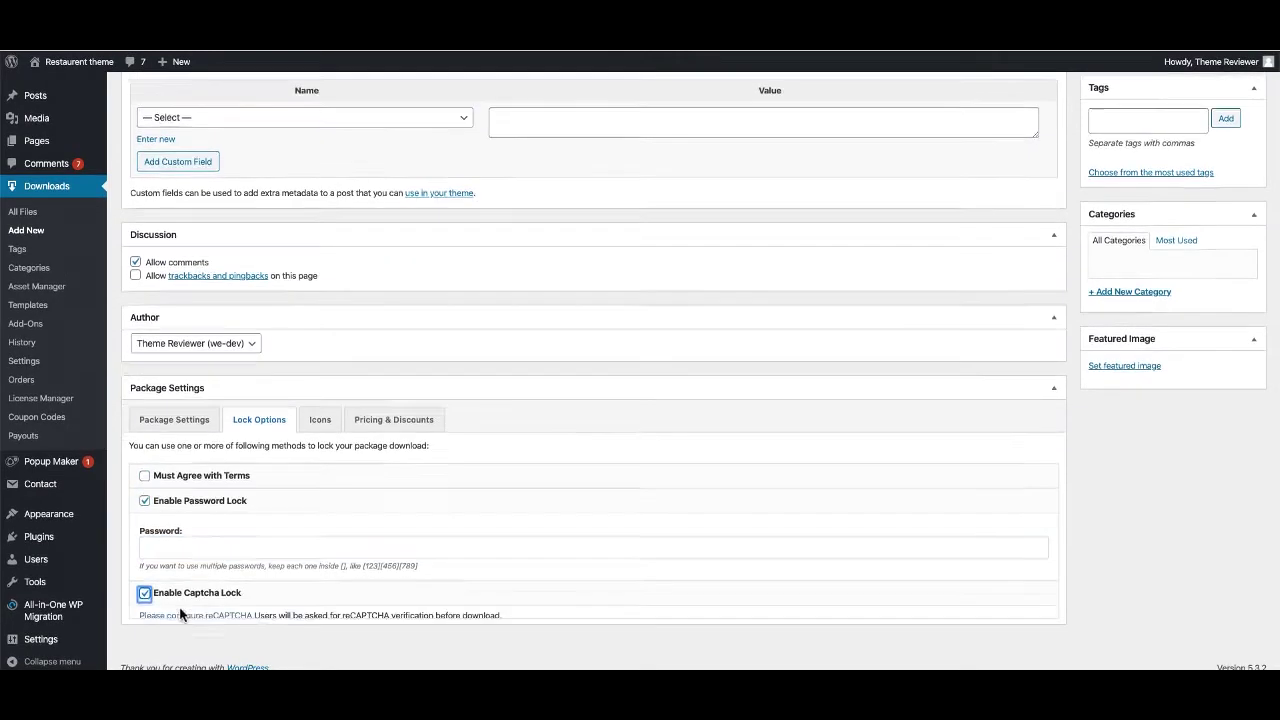
{"action": "left_click", "coordinate": [160, 574]}
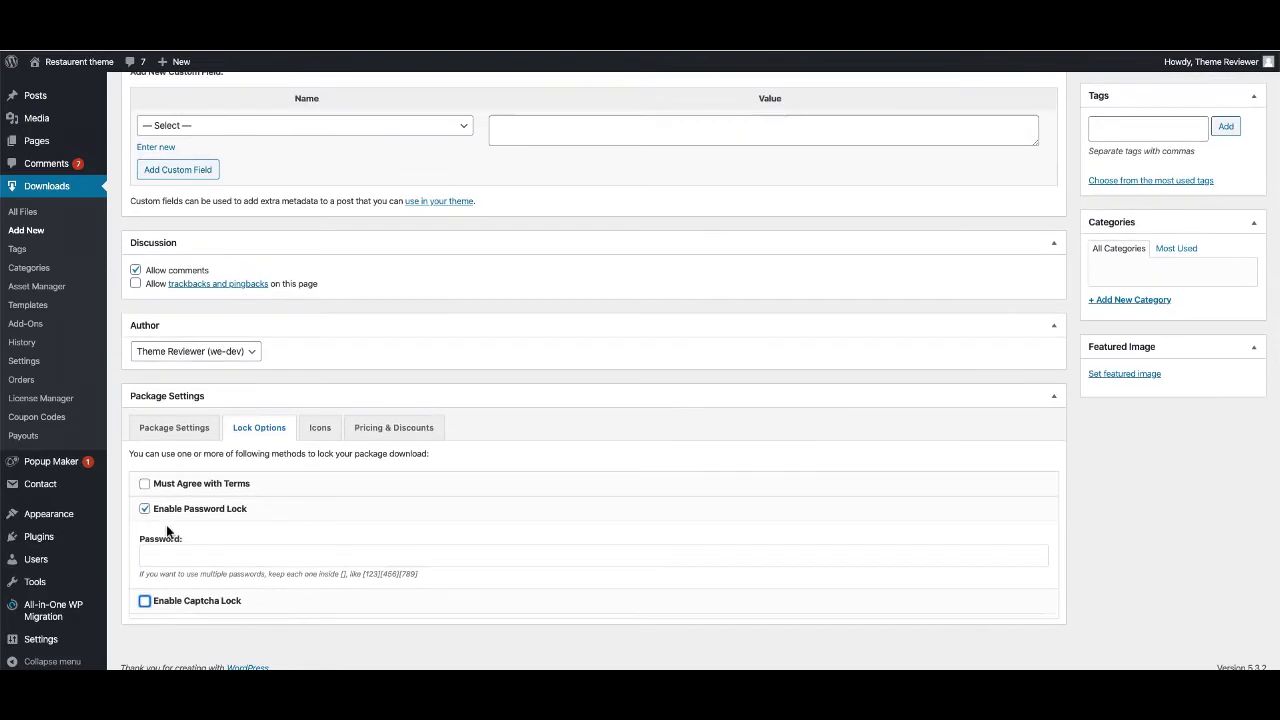
{"action": "scroll", "coordinate": [170, 520], "scroll_direction": "up", "scroll_amount": 5}
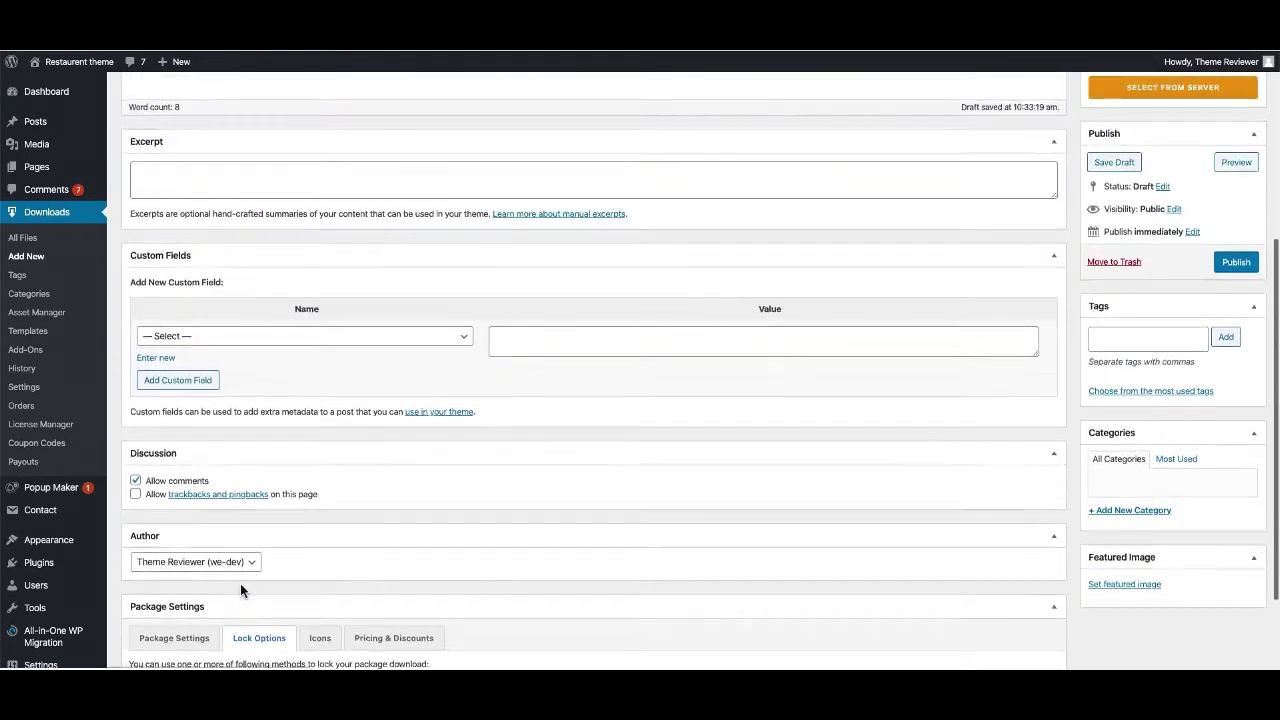
{"action": "scroll", "coordinate": [243, 591], "scroll_direction": "up", "scroll_amount": 1}
{"action": "scroll", "coordinate": [240, 590], "scroll_direction": "down", "scroll_amount": 2}
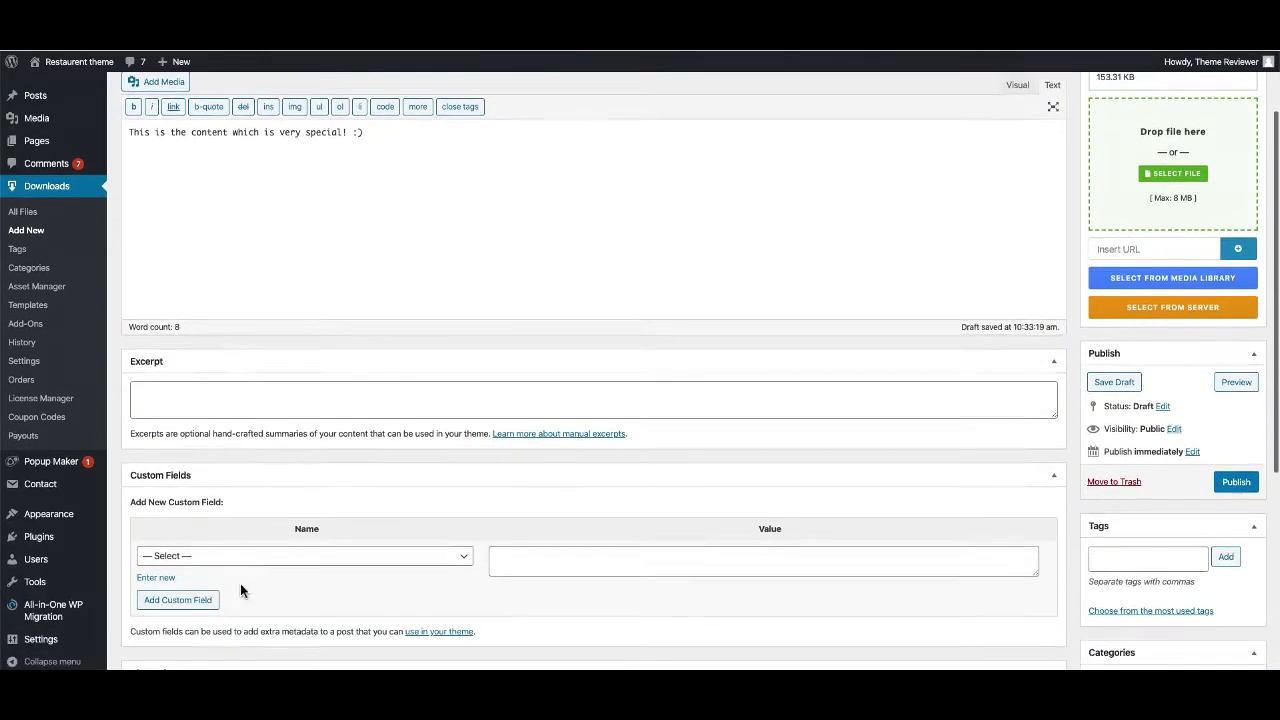
{"action": "scroll", "coordinate": [240, 583], "scroll_direction": "down", "scroll_amount": 3}
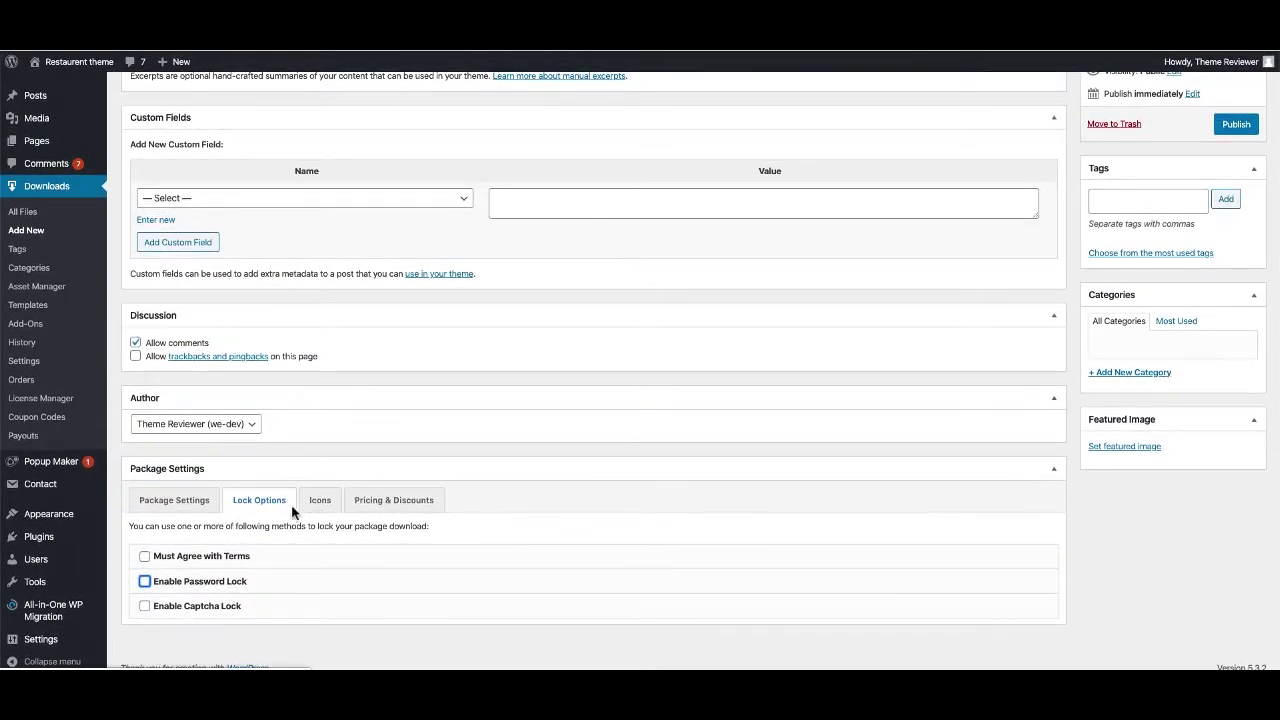
Step: Choose a file-type icon for the package from the built-in icon set
{"action": "left_click", "coordinate": [319, 500]}
{"action": "scroll", "coordinate": [298, 449], "scroll_direction": "down", "scroll_amount": 1}
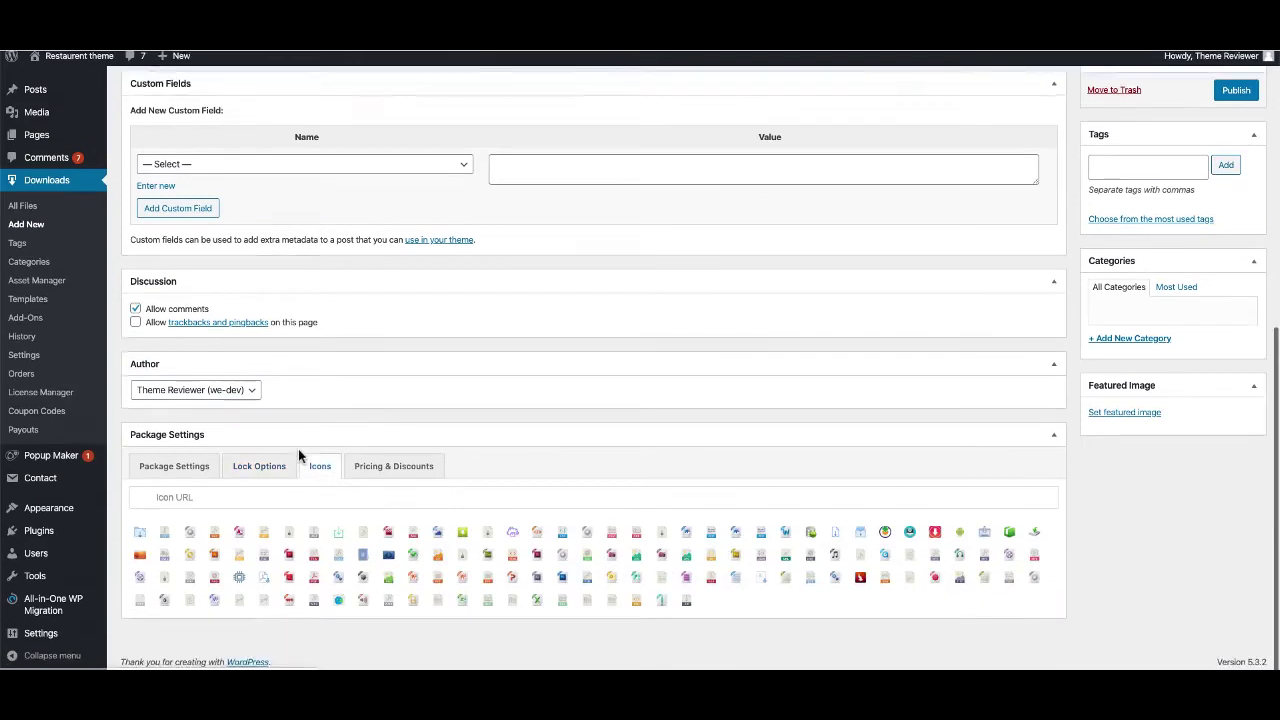
{"action": "left_click", "coordinate": [223, 560]}
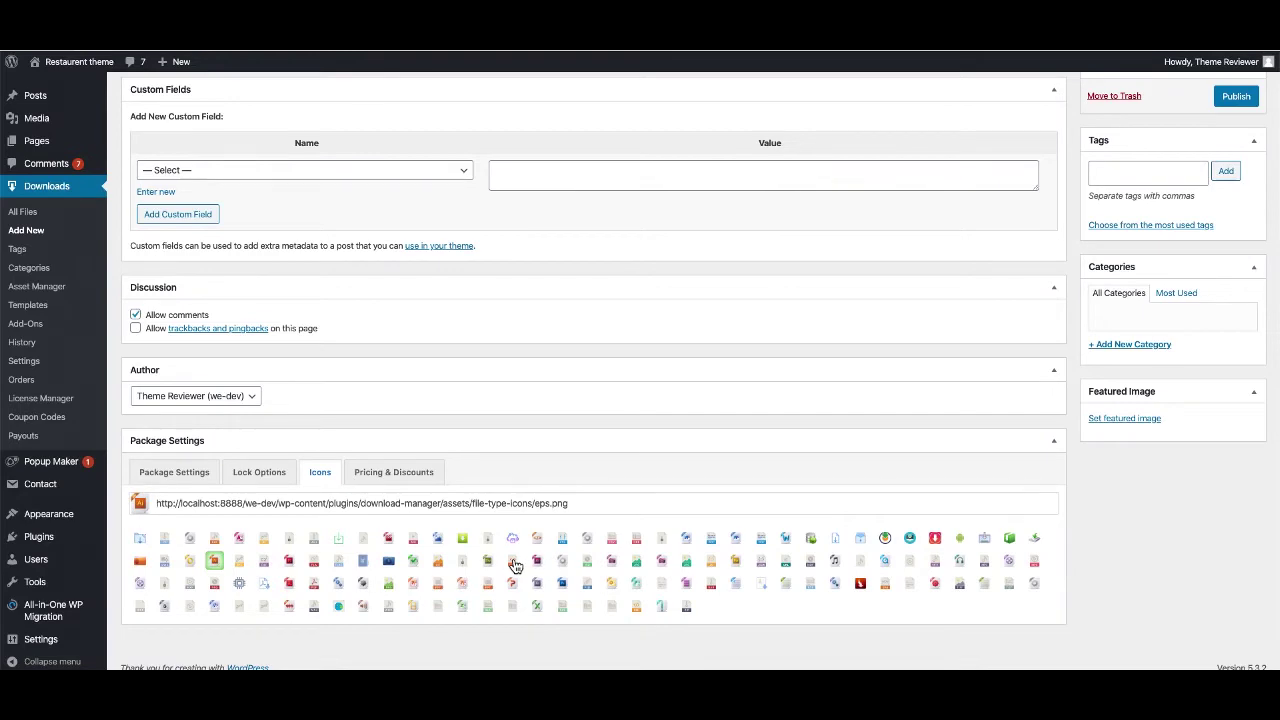
{"action": "left_click", "coordinate": [512, 562]}
Step: Set the package's base price to 30.00 and its sales price to 40.00
{"action": "left_click", "coordinate": [394, 472]}
{"action": "scroll", "coordinate": [353, 464], "scroll_direction": "down", "scroll_amount": 2}
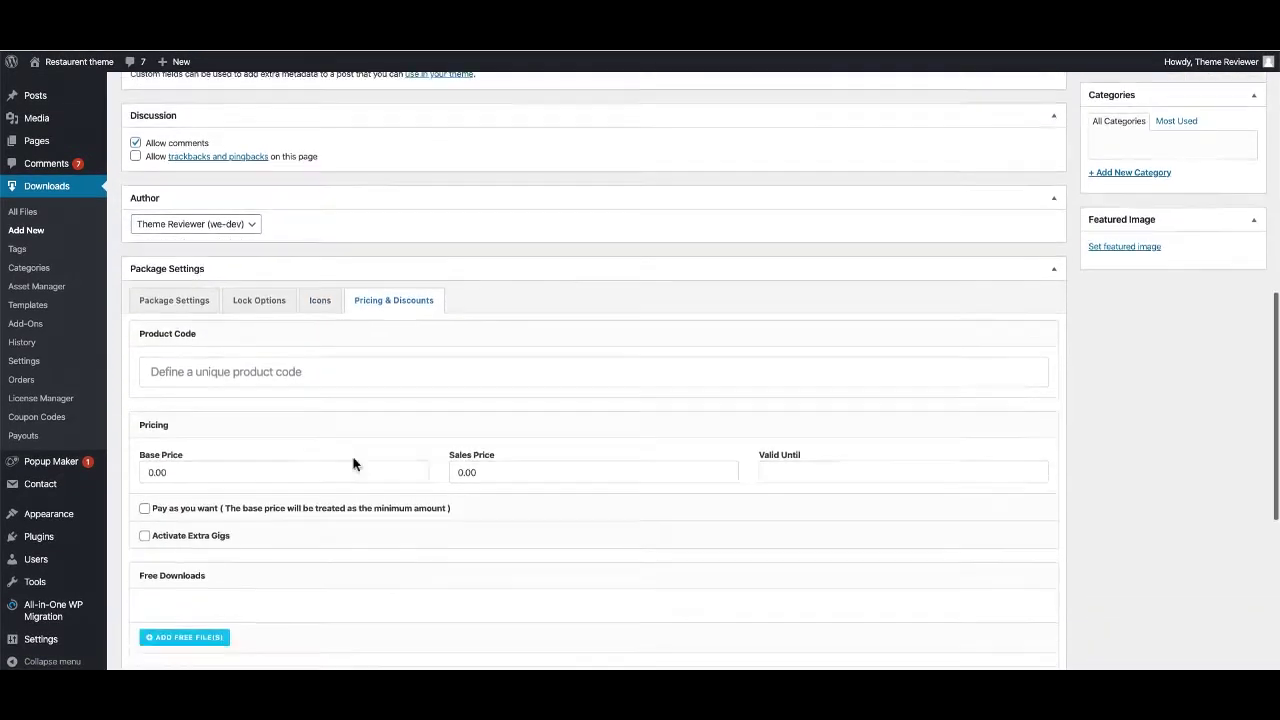
{"action": "scroll", "coordinate": [353, 464], "scroll_direction": "down", "scroll_amount": 1}
{"action": "left_click_drag", "start_coordinate": [260, 428], "coordinate": [145, 417]}
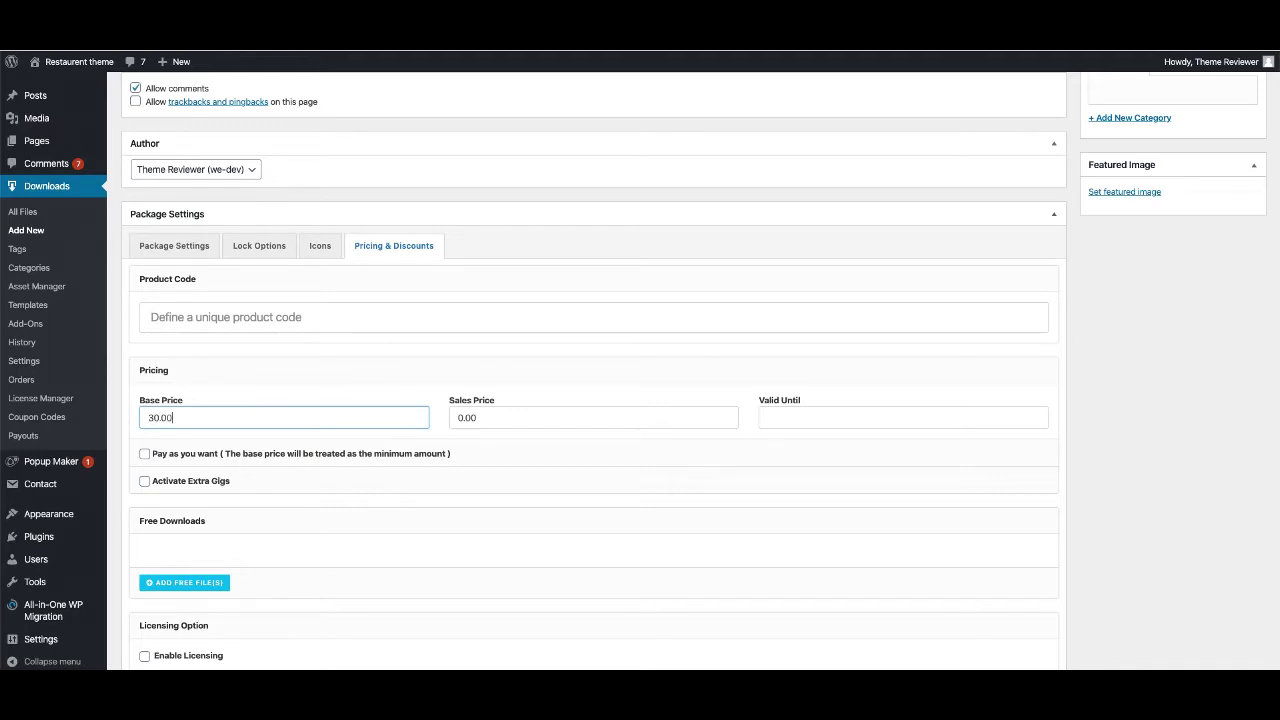
{"action": "left_click", "coordinate": [465, 424]}
{"action": "double_click", "coordinate": [465, 424]}
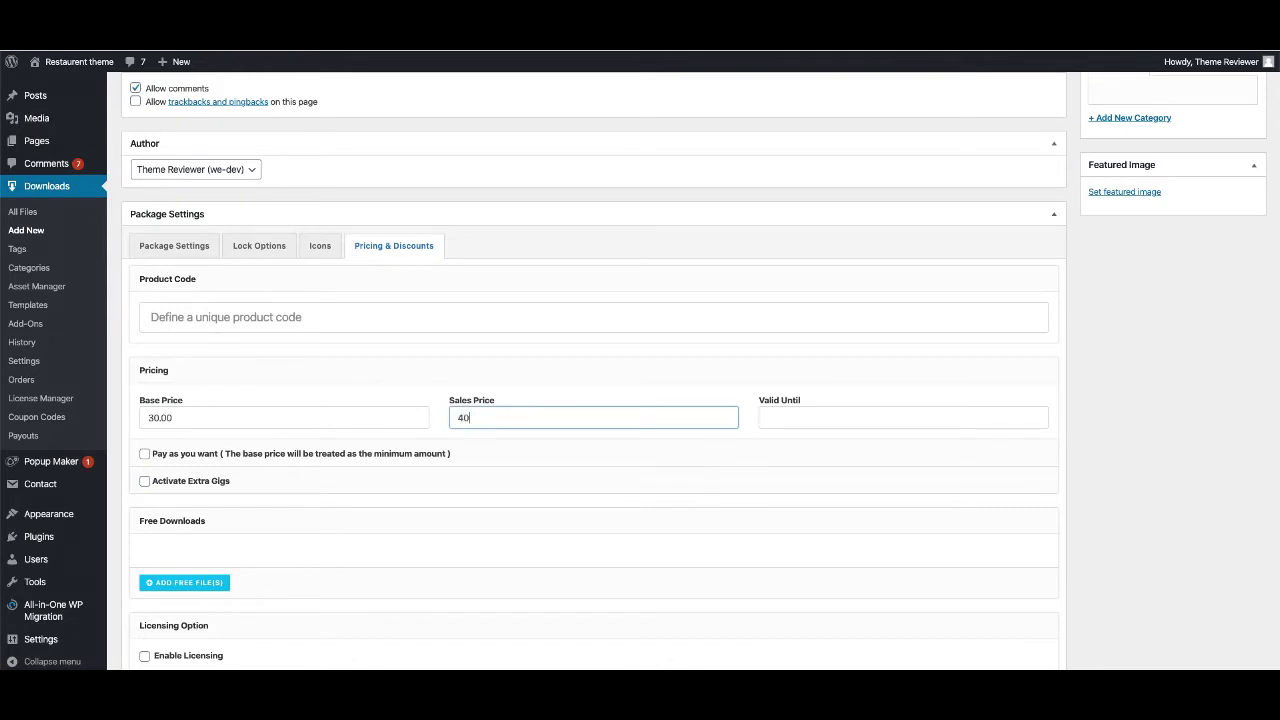
{"action": "left_click", "coordinate": [811, 415]}
{"action": "scroll", "coordinate": [723, 371], "scroll_direction": "down", "scroll_amount": 3}
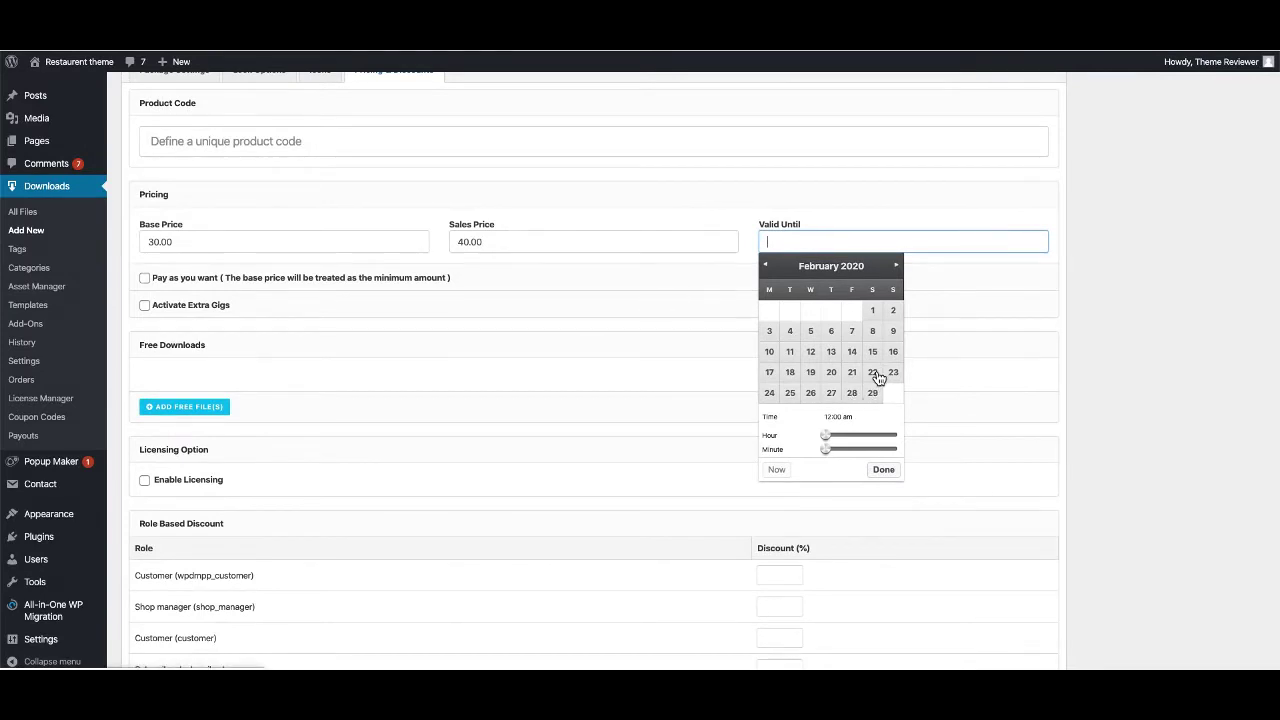
{"action": "left_click", "coordinate": [875, 373]}
{"action": "left_click", "coordinate": [660, 334]}
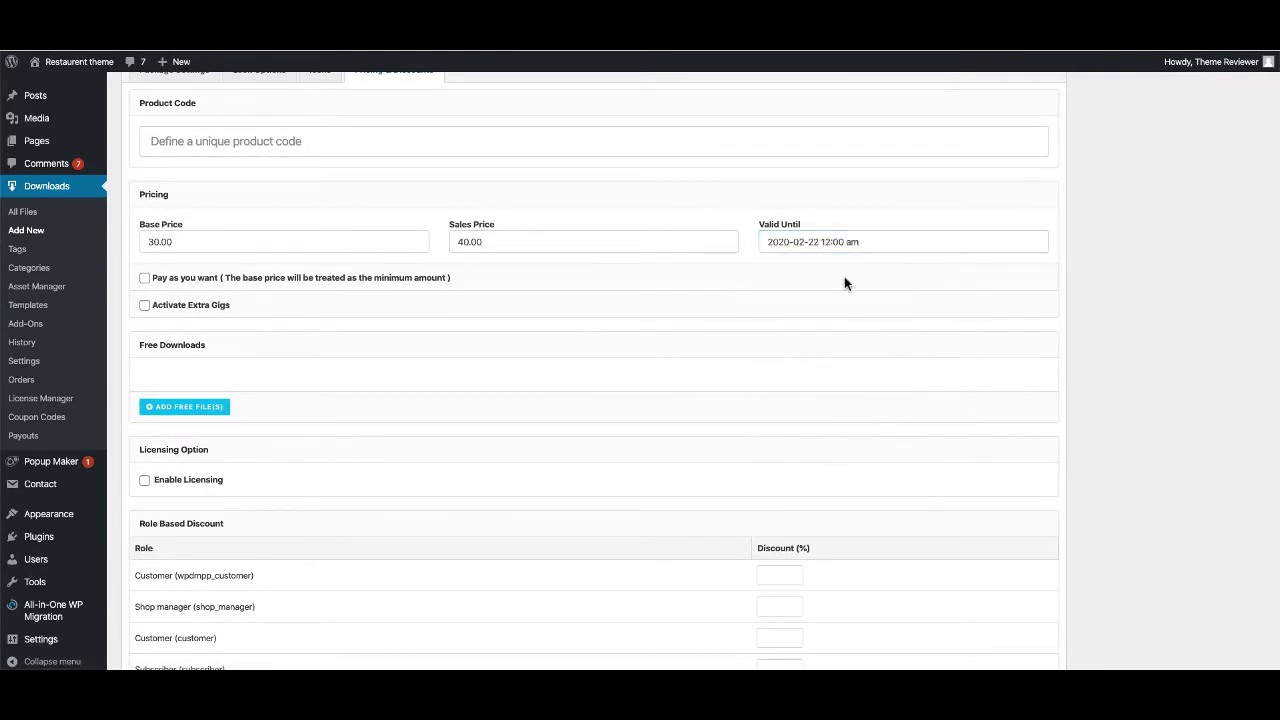
{"action": "left_click", "coordinate": [872, 243]}
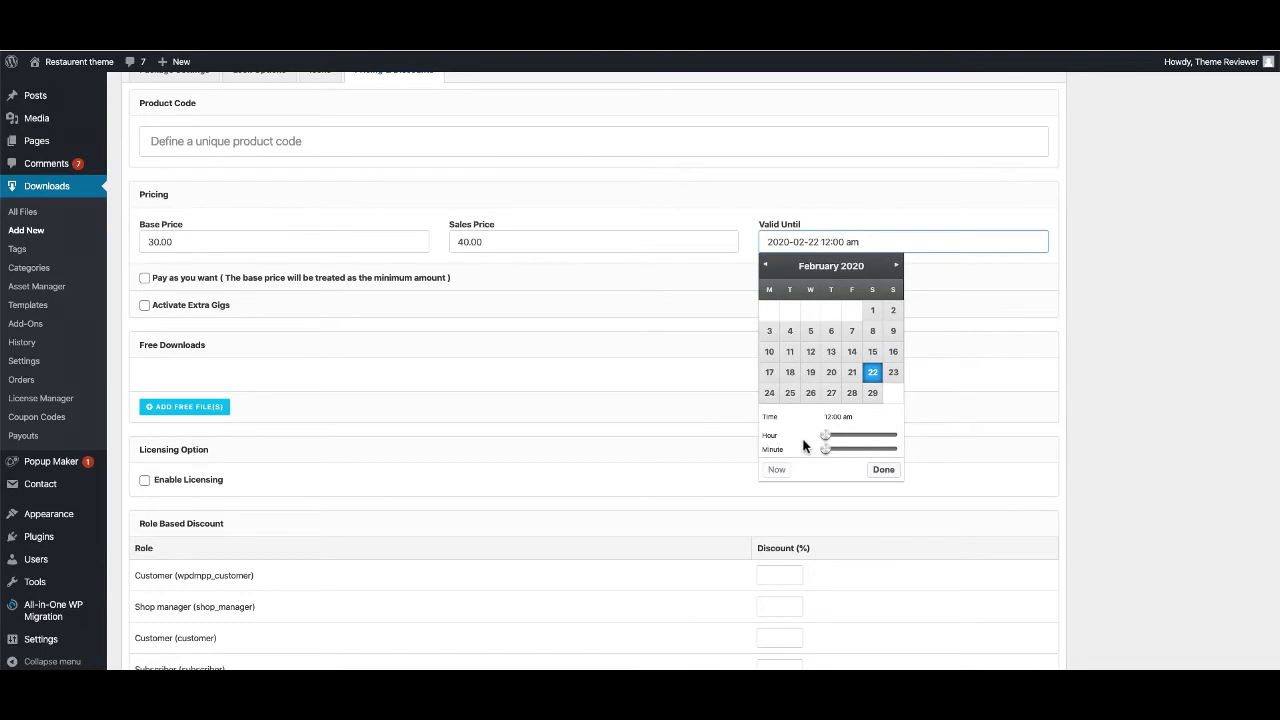
{"action": "scroll", "coordinate": [320, 330], "scroll_direction": "up", "scroll_amount": 1}
{"action": "left_click", "coordinate": [277, 396]}
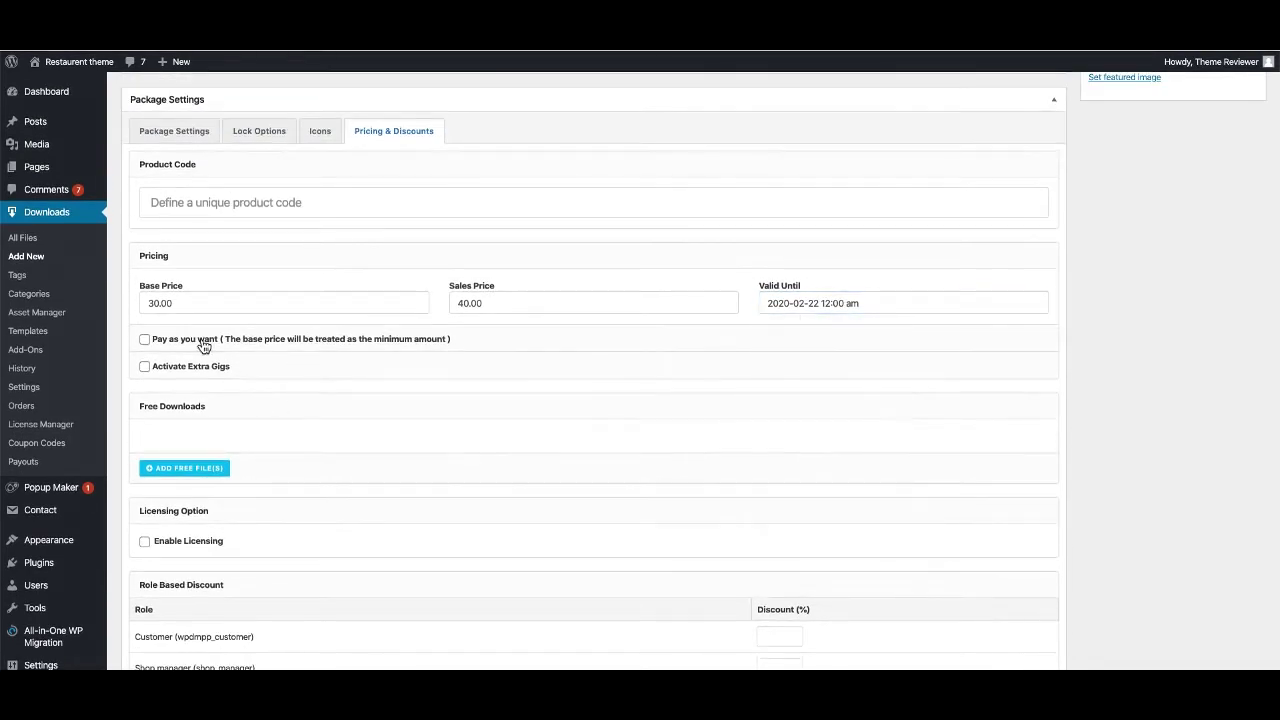
Step: Examine the extra gigs, free downloads and licensing options for the package, leaving licensing disabled
{"action": "scroll", "coordinate": [228, 455], "scroll_direction": "down", "scroll_amount": 1}
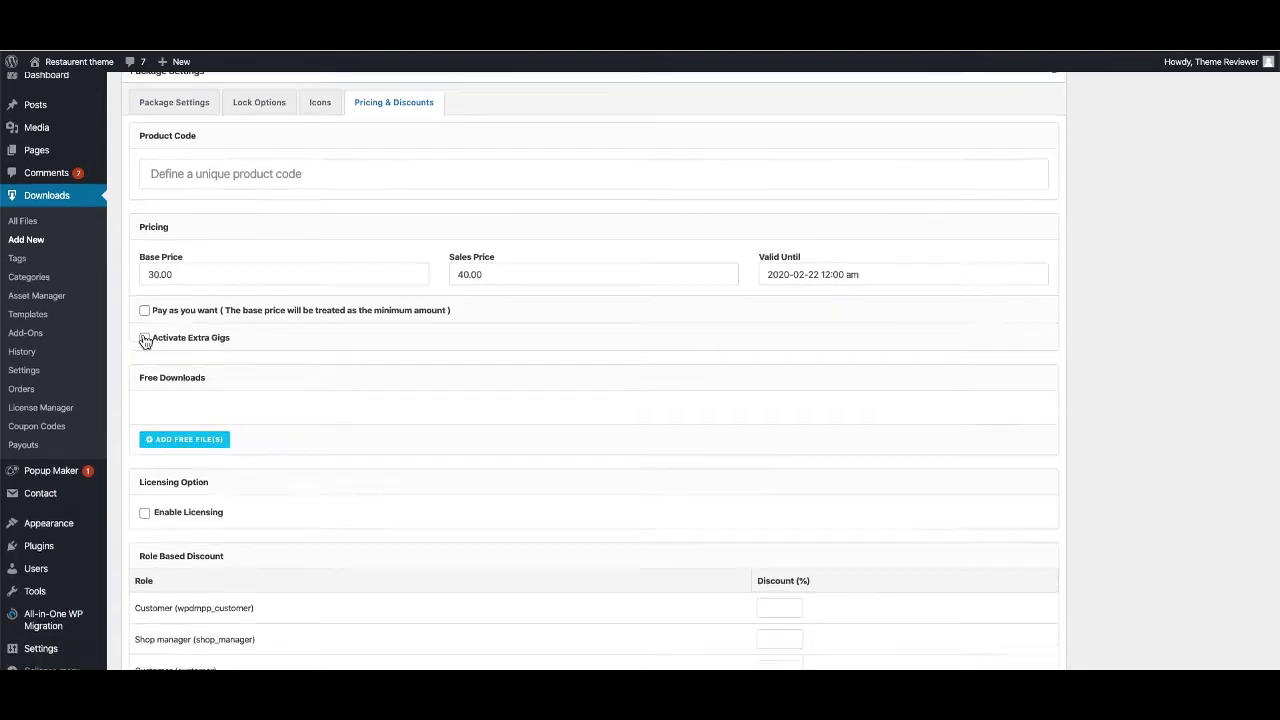
{"action": "scroll", "coordinate": [278, 486], "scroll_direction": "up", "scroll_amount": 5}
{"action": "scroll", "coordinate": [278, 486], "scroll_direction": "down", "scroll_amount": 7}
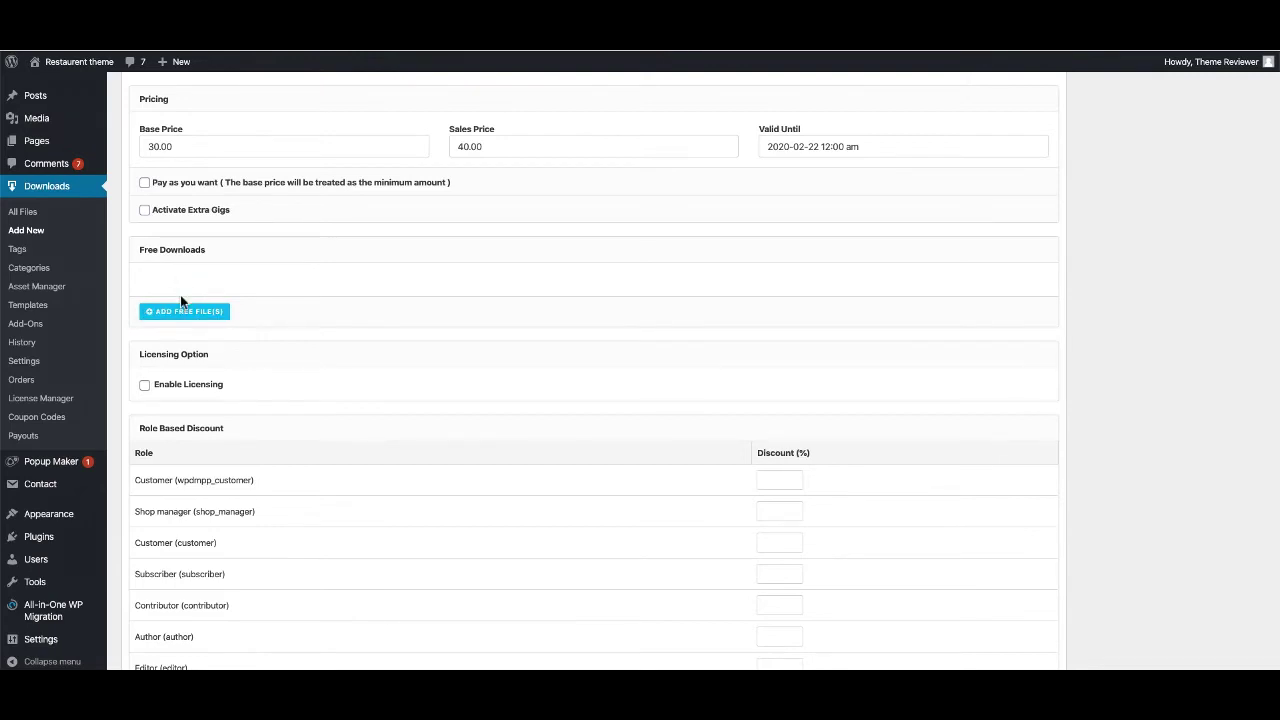
{"action": "left_click", "coordinate": [148, 390]}
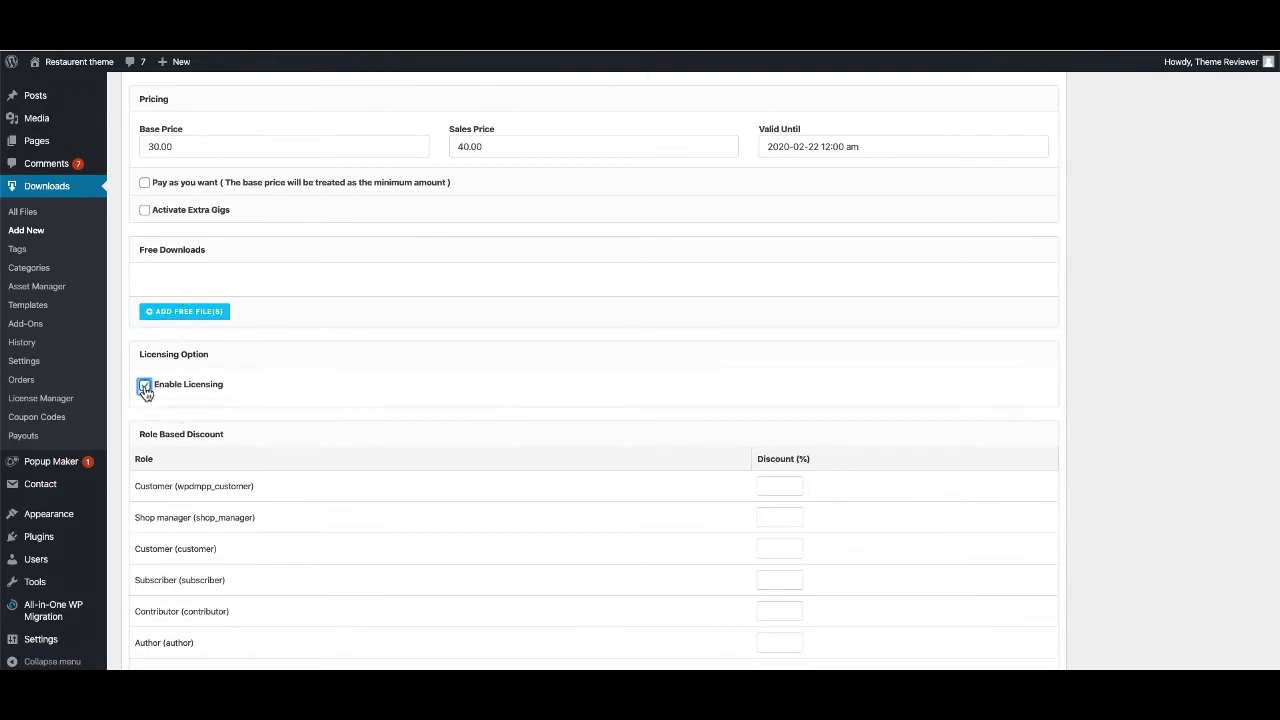
{"action": "left_click", "coordinate": [147, 390]}
{"action": "left_click", "coordinate": [145, 388]}
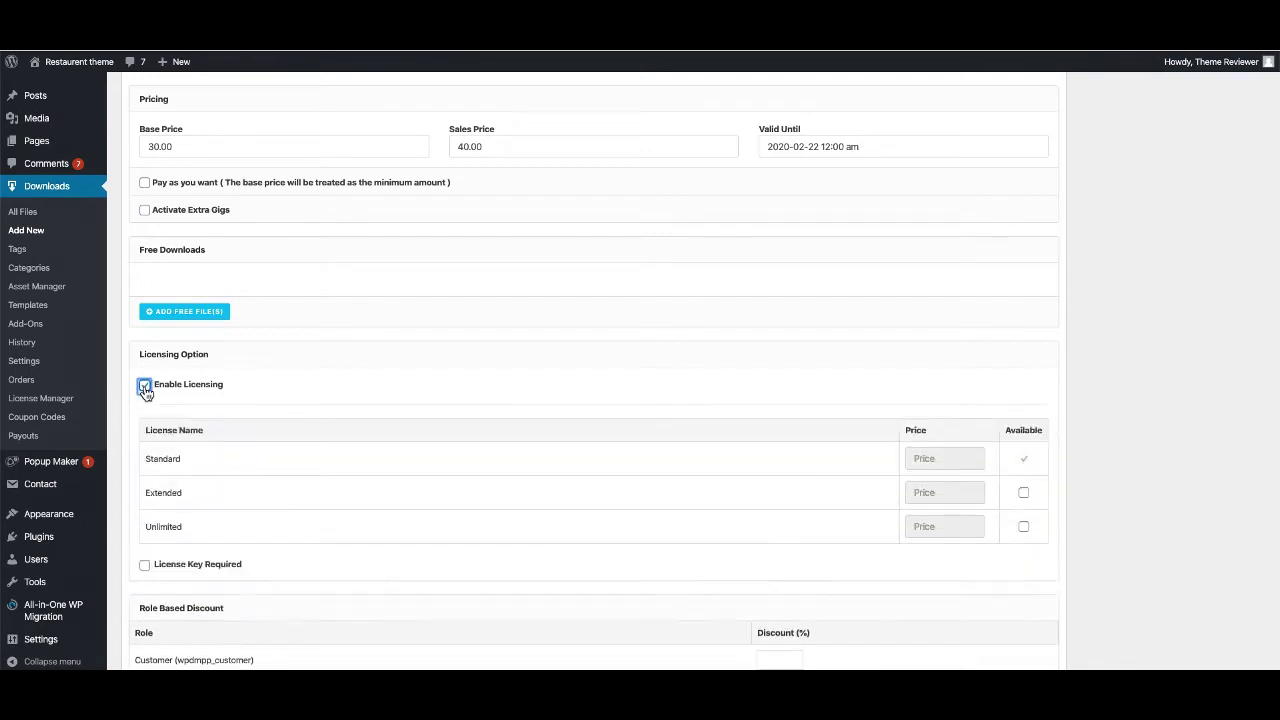
{"action": "left_click", "coordinate": [145, 388]}
{"action": "left_click", "coordinate": [144, 386]}
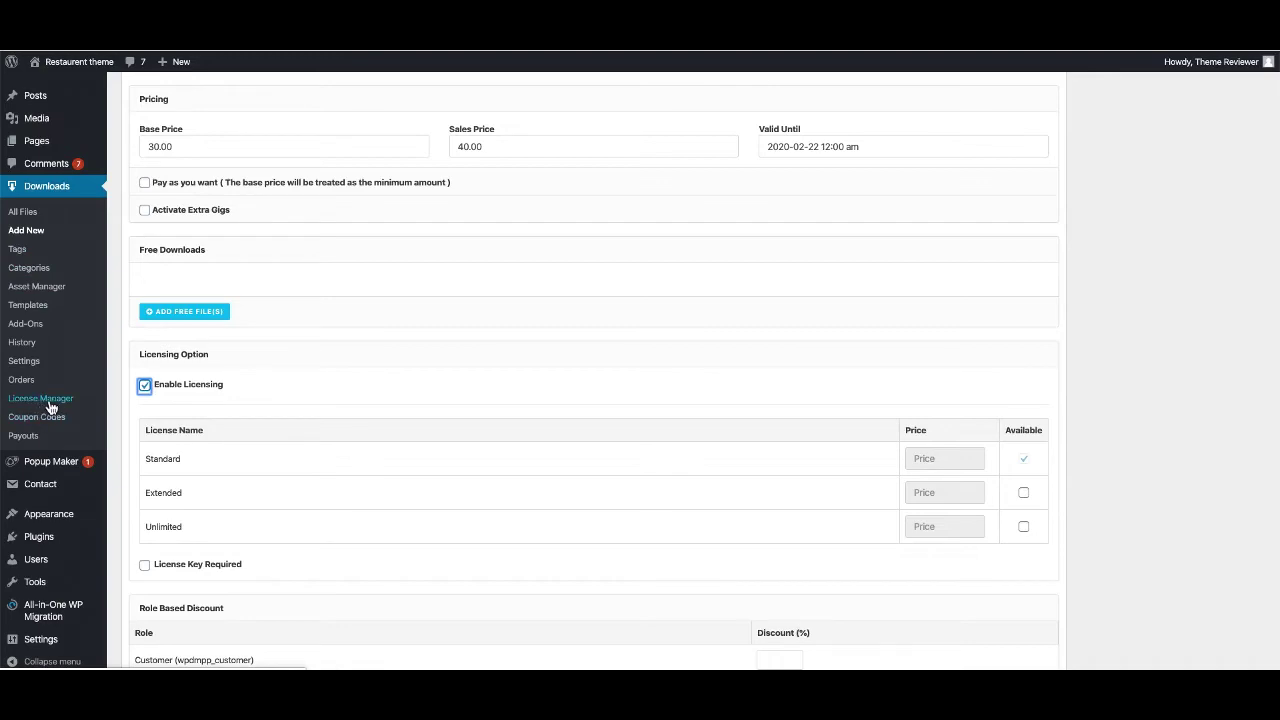
{"action": "left_click", "coordinate": [144, 385]}
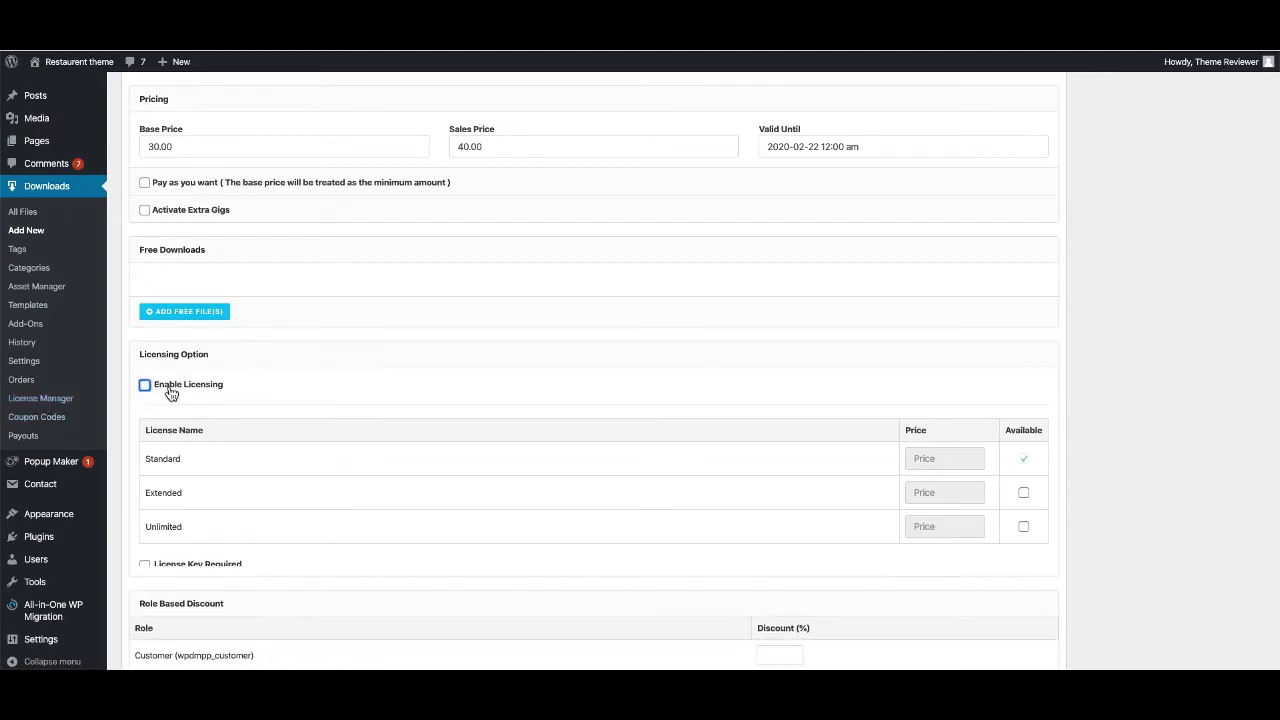
Step: Examine the user roles and discount percentage fields in the package's role-based discount table without entering any discount
{"action": "scroll", "coordinate": [378, 517], "scroll_direction": "up", "scroll_amount": 1}
{"action": "scroll", "coordinate": [378, 517], "scroll_direction": "down", "scroll_amount": 1}
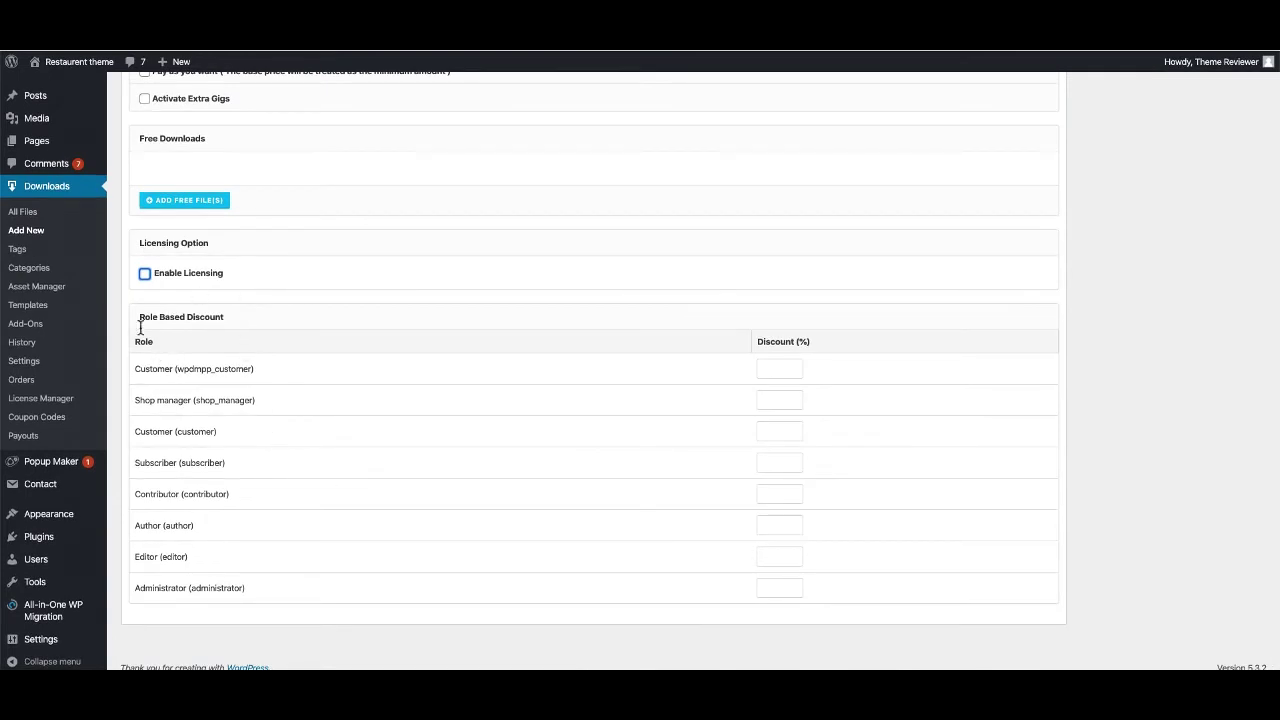
{"action": "left_click_drag", "start_coordinate": [138, 316], "coordinate": [211, 317]}
{"action": "double_click", "coordinate": [208, 317]}
{"action": "double_click", "coordinate": [152, 369]}
{"action": "double_click", "coordinate": [170, 400]}
{"action": "double_click", "coordinate": [150, 431]}
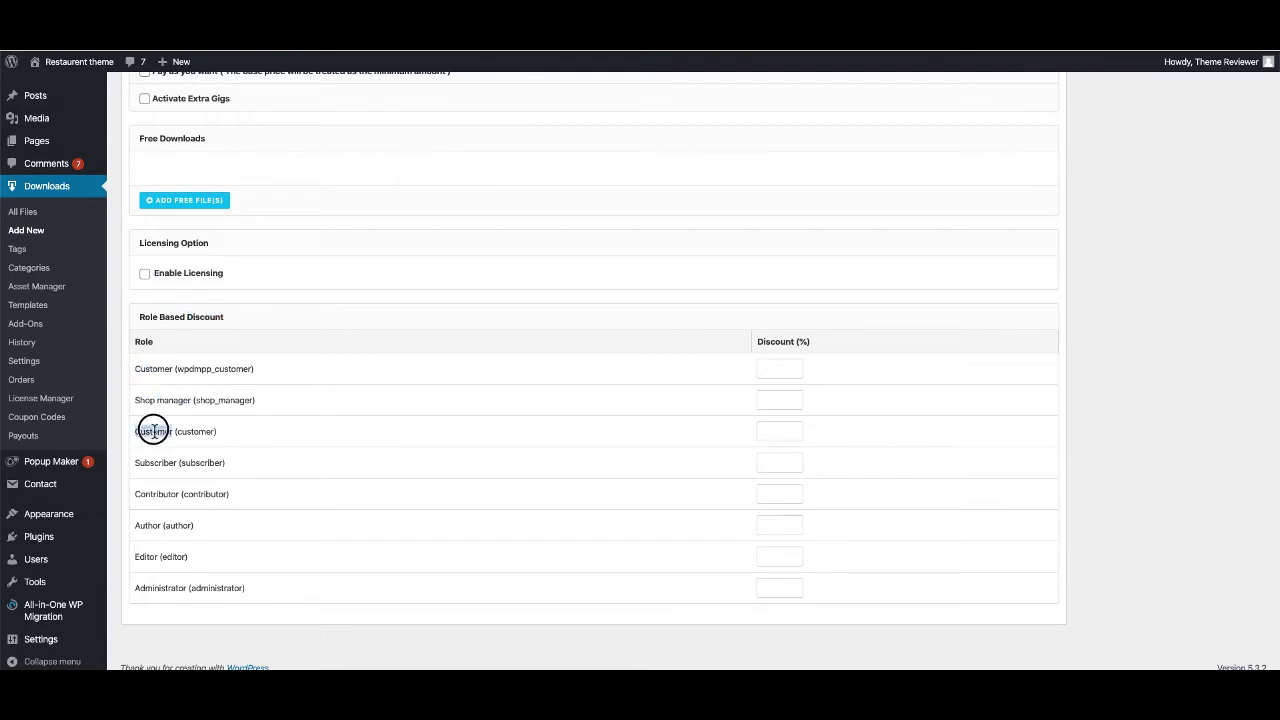
{"action": "double_click", "coordinate": [150, 461]}
{"action": "left_click", "coordinate": [155, 510]}
{"action": "double_click", "coordinate": [152, 495]}
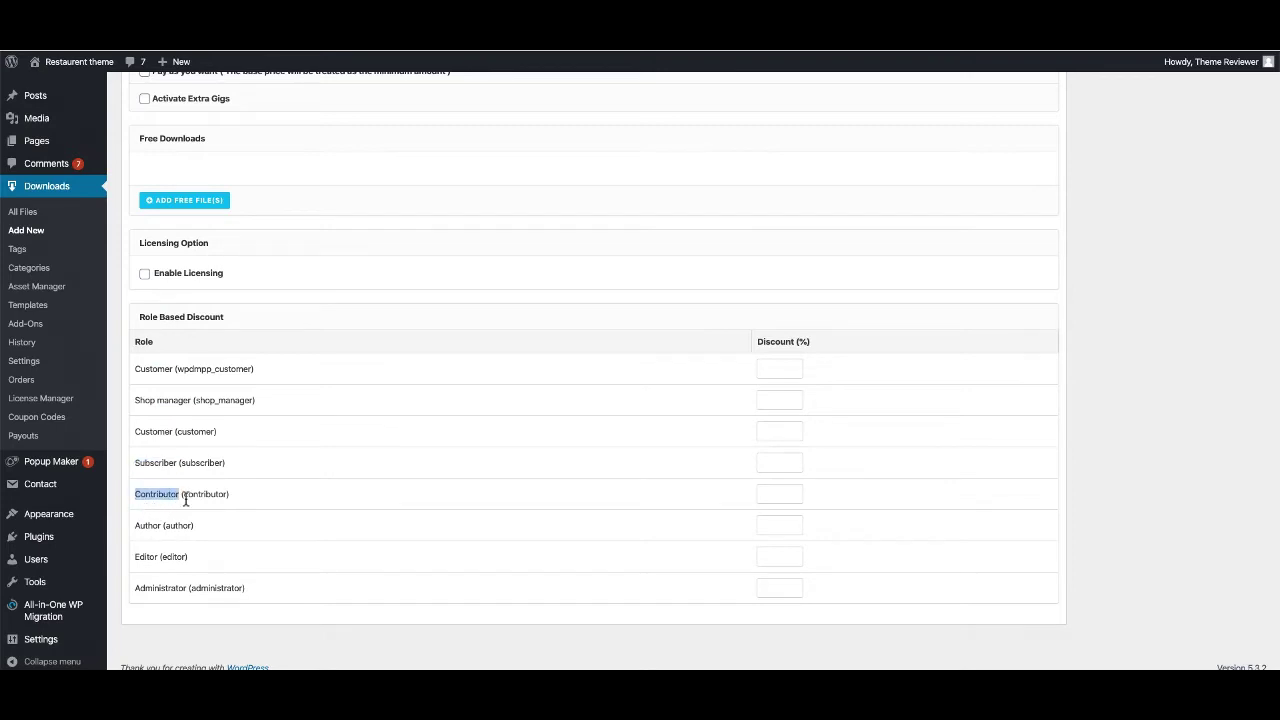
{"action": "double_click", "coordinate": [140, 526]}
{"action": "double_click", "coordinate": [143, 557]}
{"action": "left_click", "coordinate": [800, 342]}
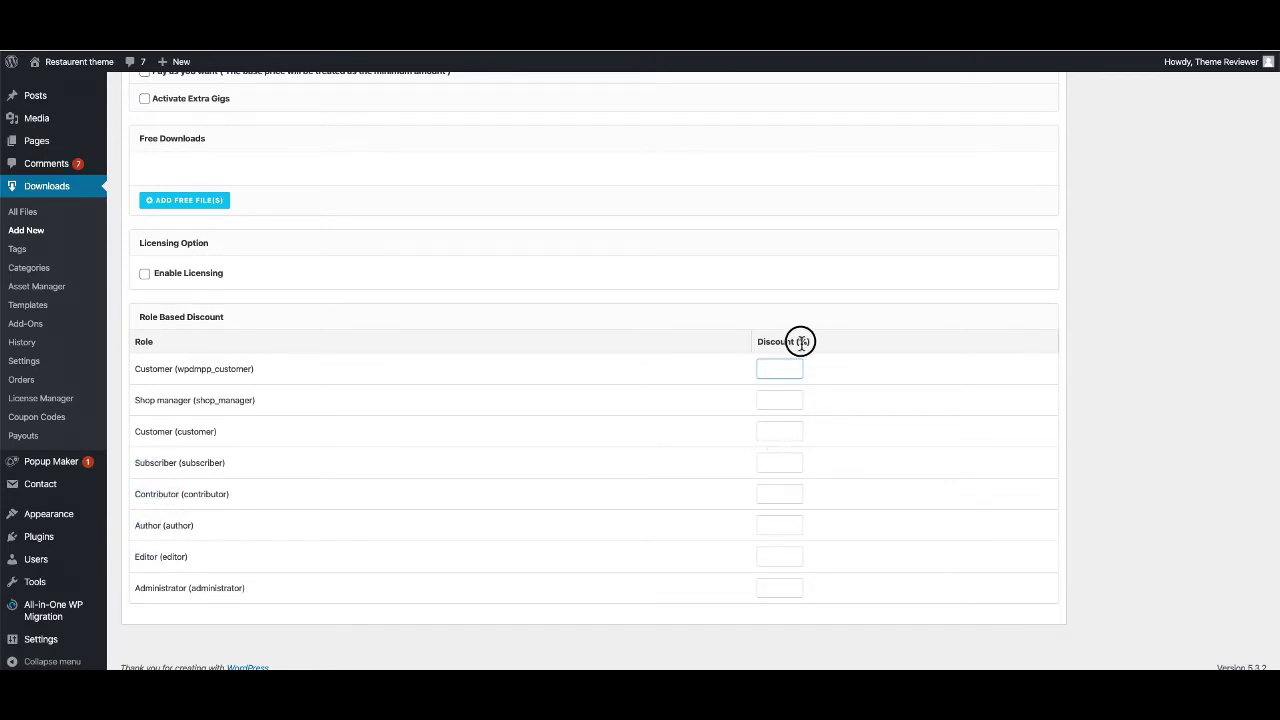
{"action": "scroll", "coordinate": [593, 410], "scroll_direction": "up", "scroll_amount": 7}
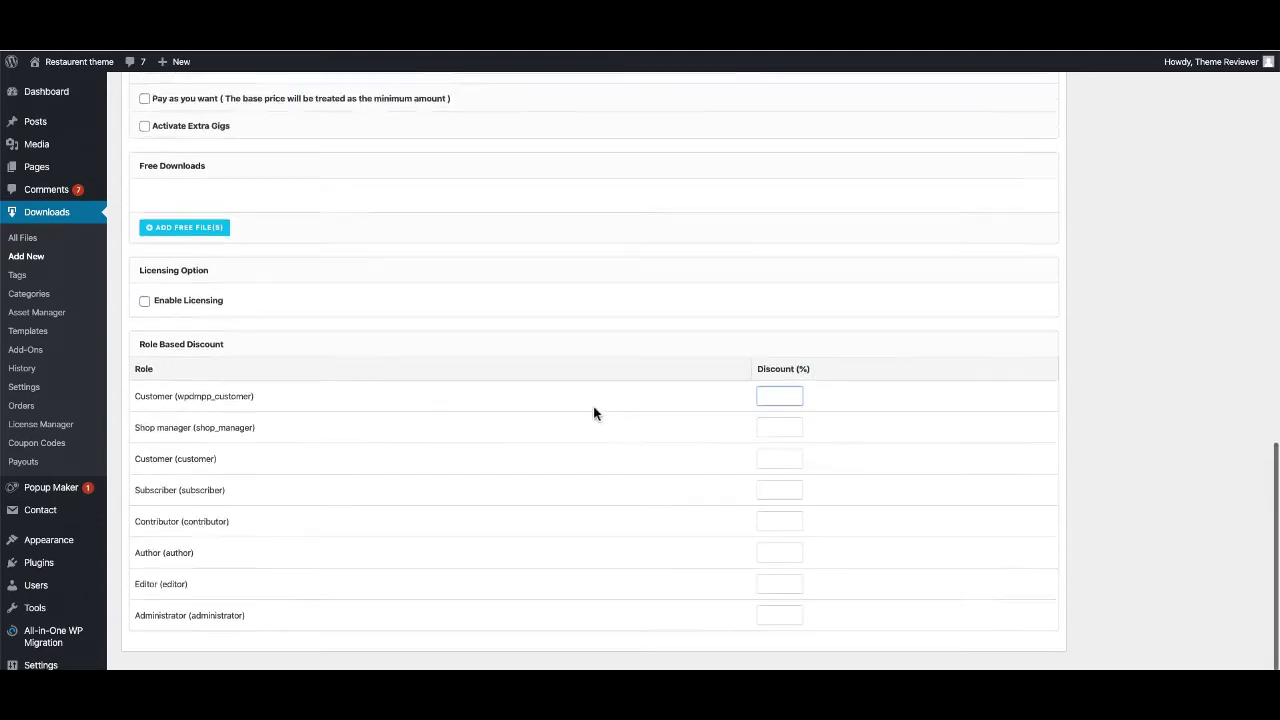
{"action": "scroll", "coordinate": [593, 413], "scroll_direction": "up", "scroll_amount": 3}
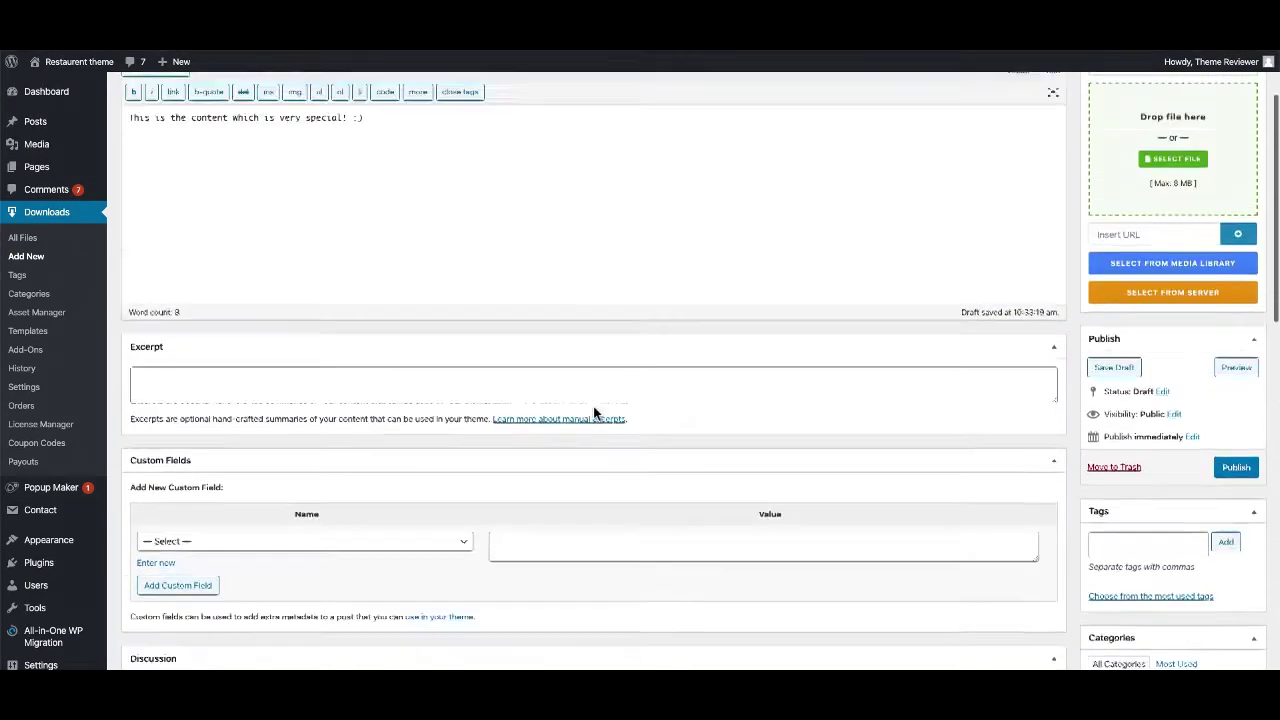
Step: Publish the "How to make a WordPress site for Free!" package with its current pricing settings
{"action": "scroll", "coordinate": [593, 413], "scroll_direction": "down", "scroll_amount": 10}
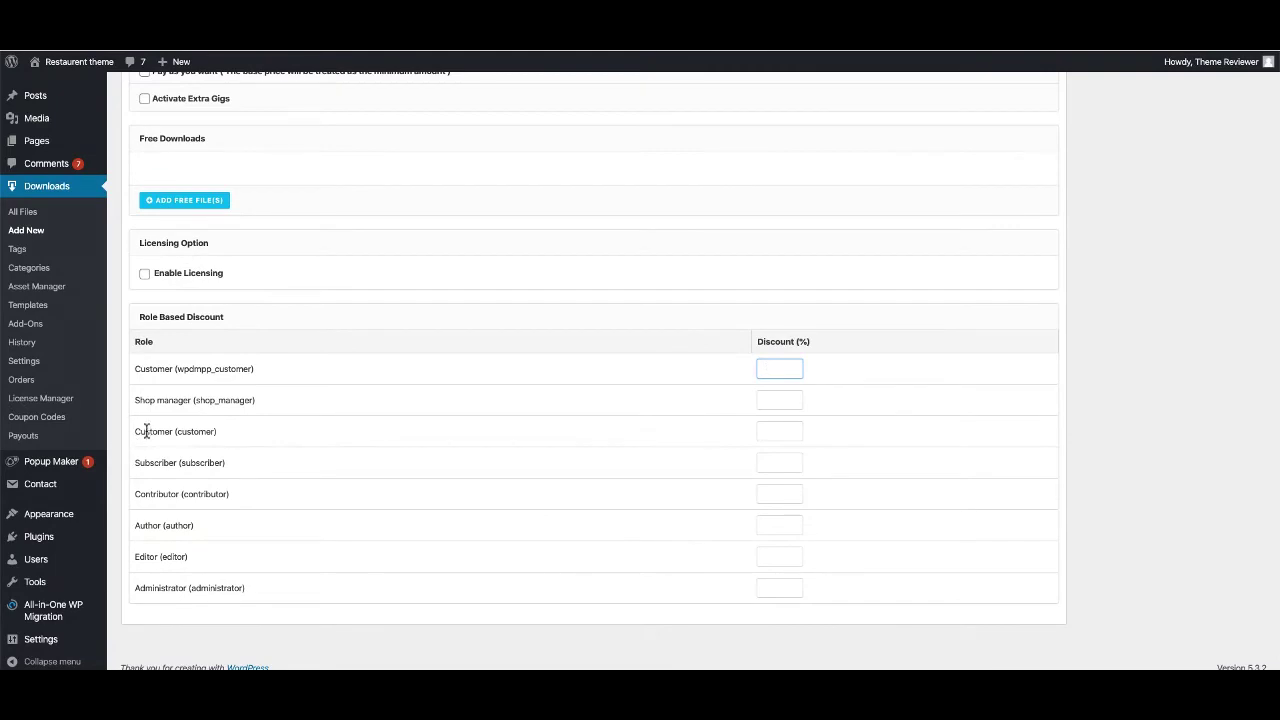
{"action": "scroll", "coordinate": [151, 474], "scroll_direction": "up", "scroll_amount": 12}
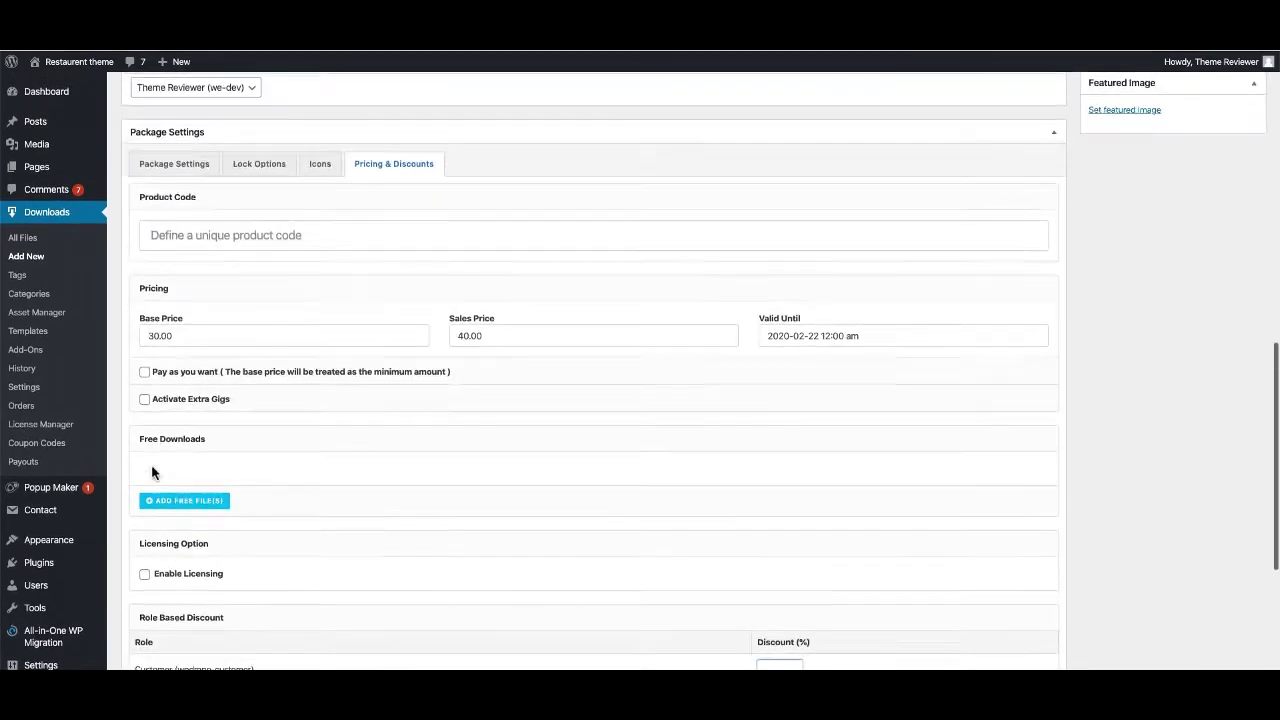
{"action": "scroll", "coordinate": [1223, 372], "scroll_direction": "down", "scroll_amount": 2}
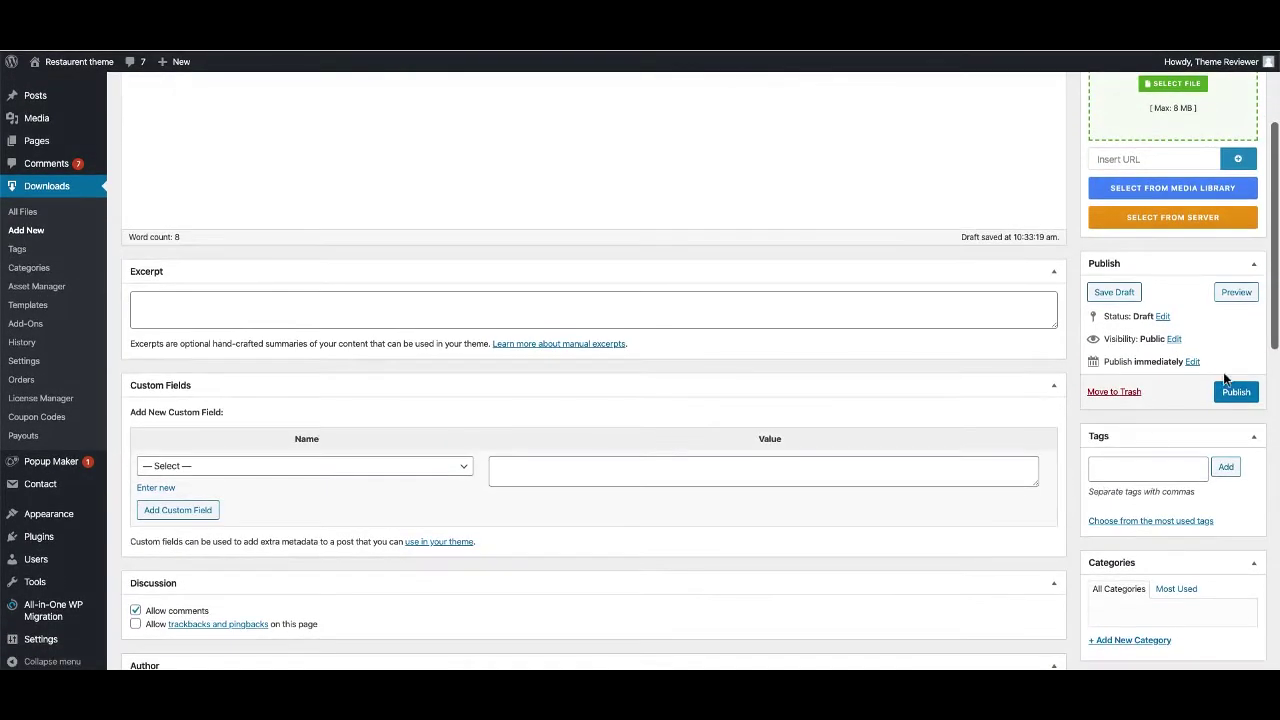
{"action": "left_click", "coordinate": [1236, 394]}
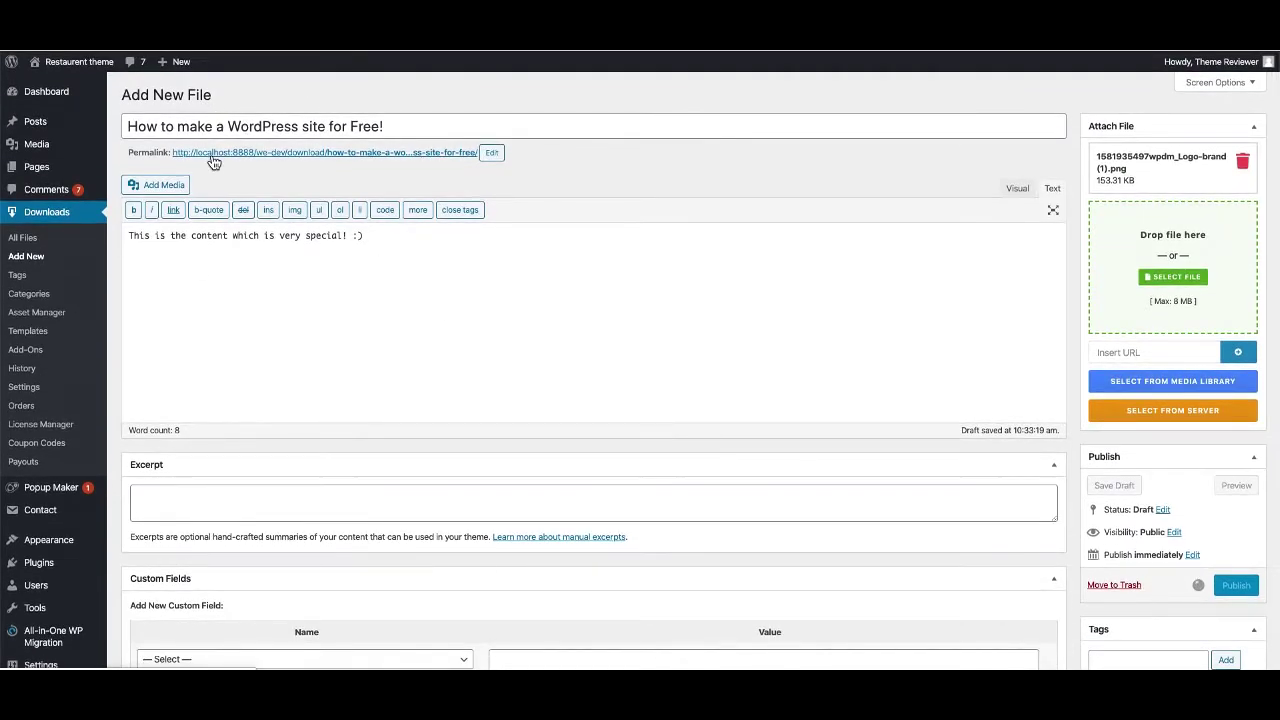
{"action": "scroll", "coordinate": [237, 163], "scroll_direction": "down", "scroll_amount": 1}
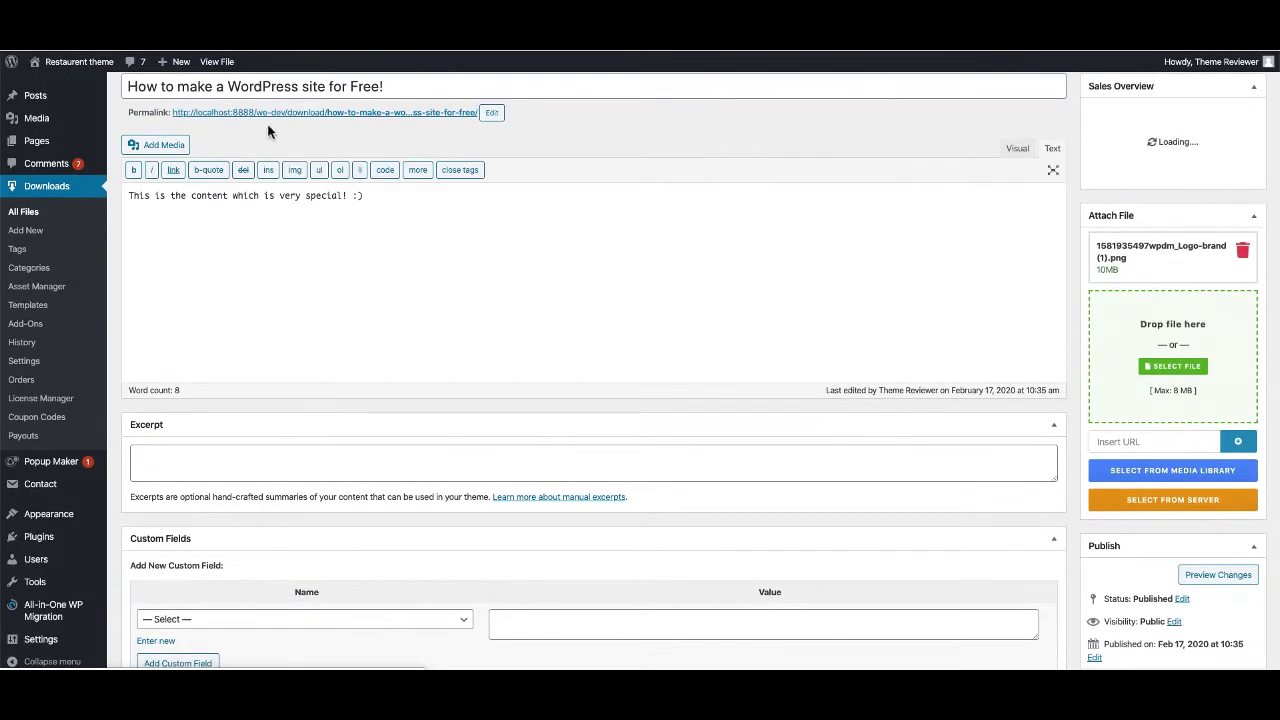
Step: Open the published package's permalink in a separate browser tab and check the package title in the editor
{"action": "right_click", "coordinate": [268, 113]}
{"action": "left_click", "coordinate": [288, 118]}
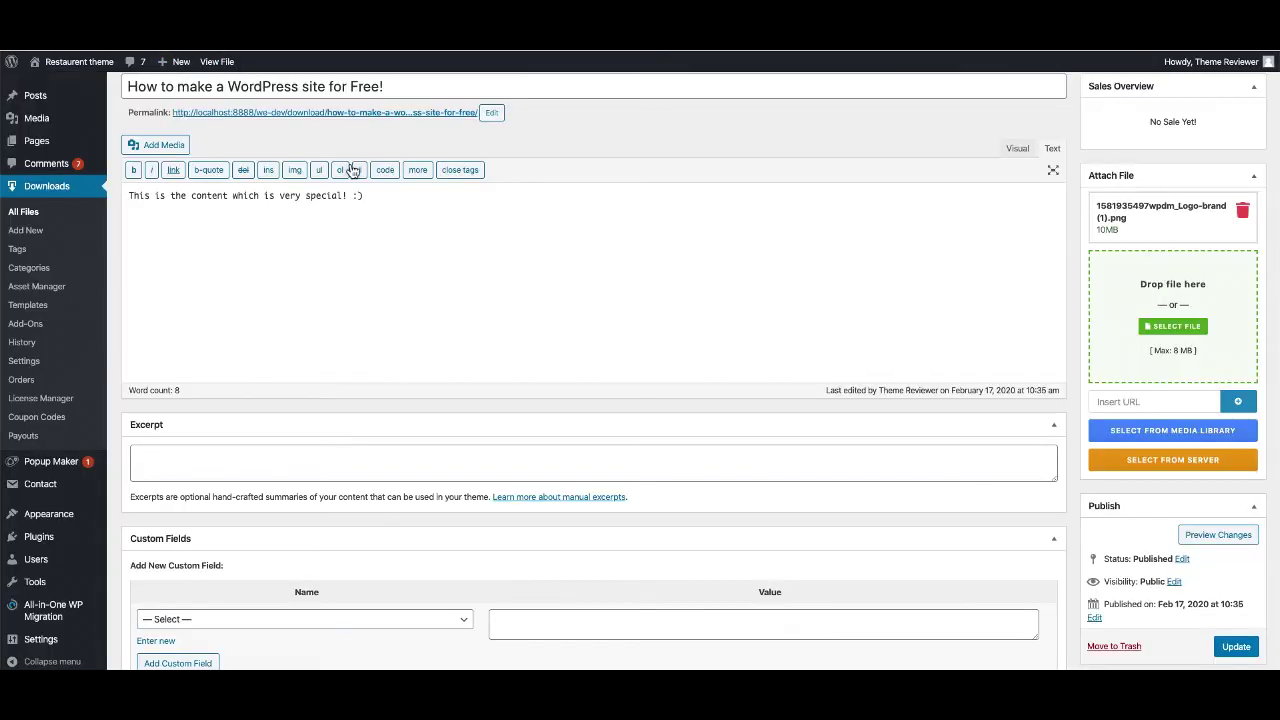
{"action": "scroll", "coordinate": [352, 170], "scroll_direction": "up", "scroll_amount": 2}
{"action": "left_click_drag", "start_coordinate": [397, 167], "coordinate": [117, 163]}
{"action": "scroll", "coordinate": [490, 178], "scroll_direction": "down", "scroll_amount": 1}
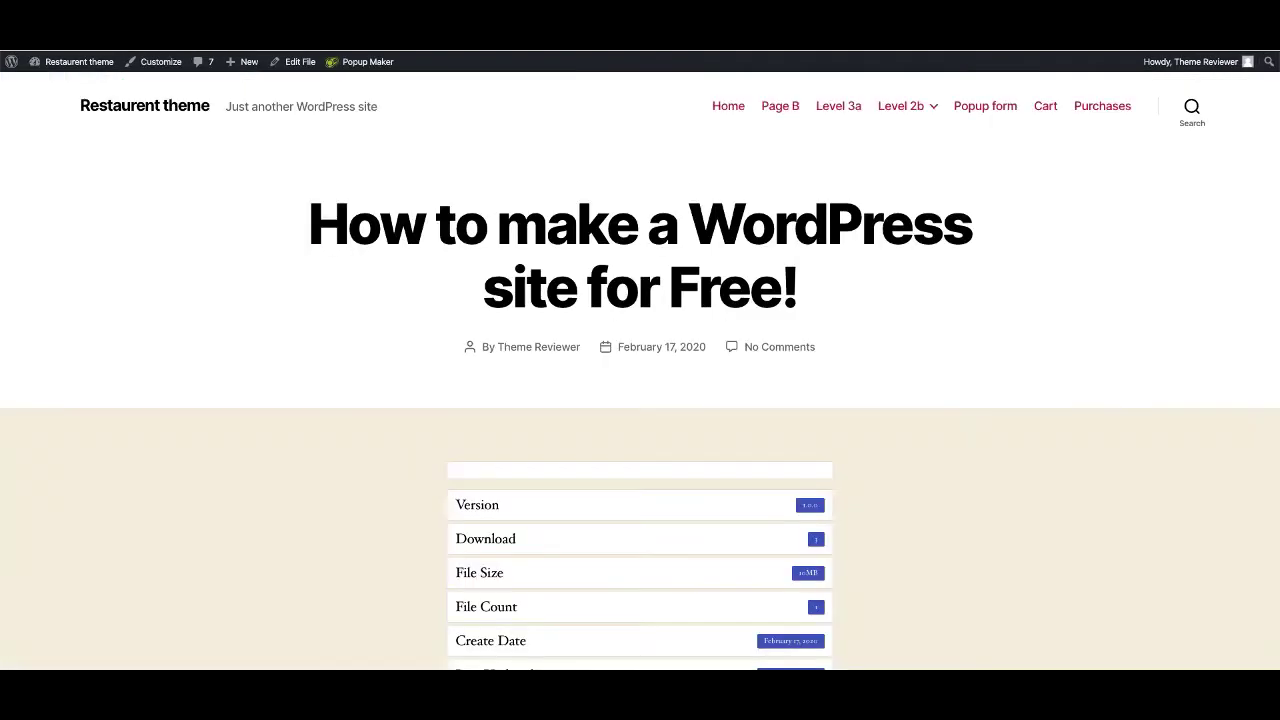
Step: Examine the file details, price, cart option and content on the published product page and compare them with the editor
{"action": "scroll", "coordinate": [366, 331], "scroll_direction": "down", "scroll_amount": 4}
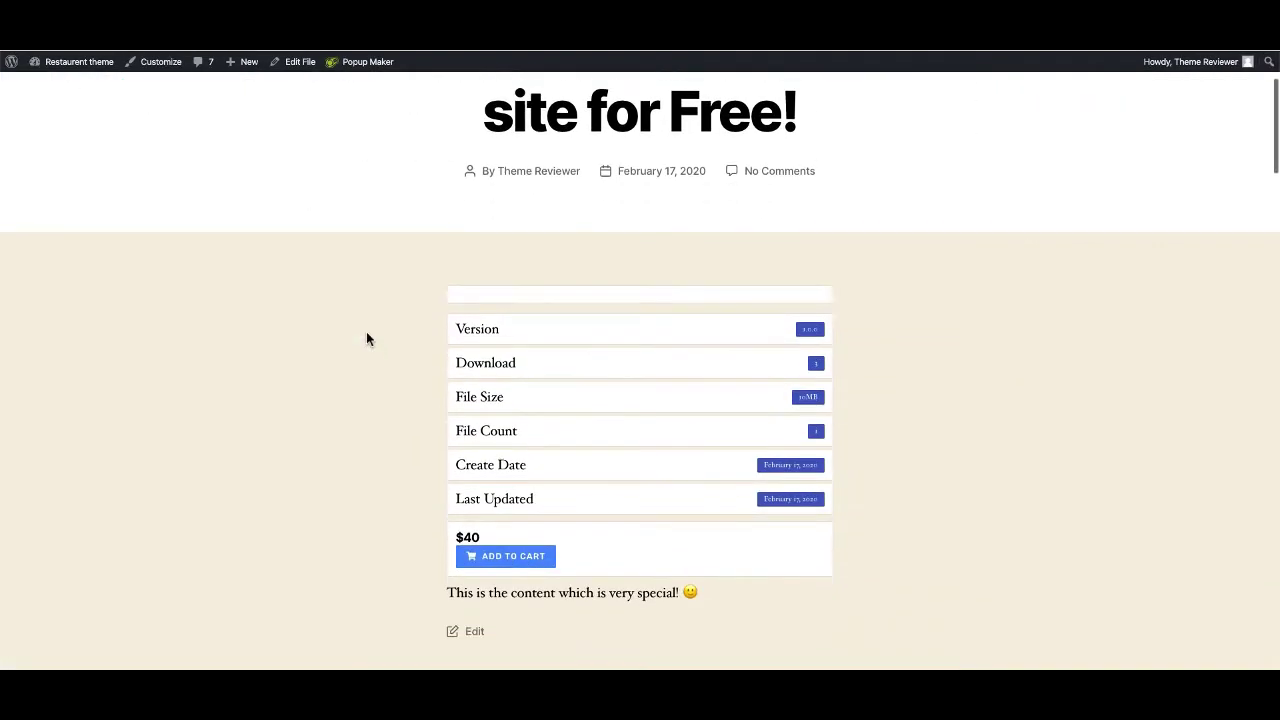
{"action": "scroll", "coordinate": [706, 436], "scroll_direction": "down", "scroll_amount": 2}
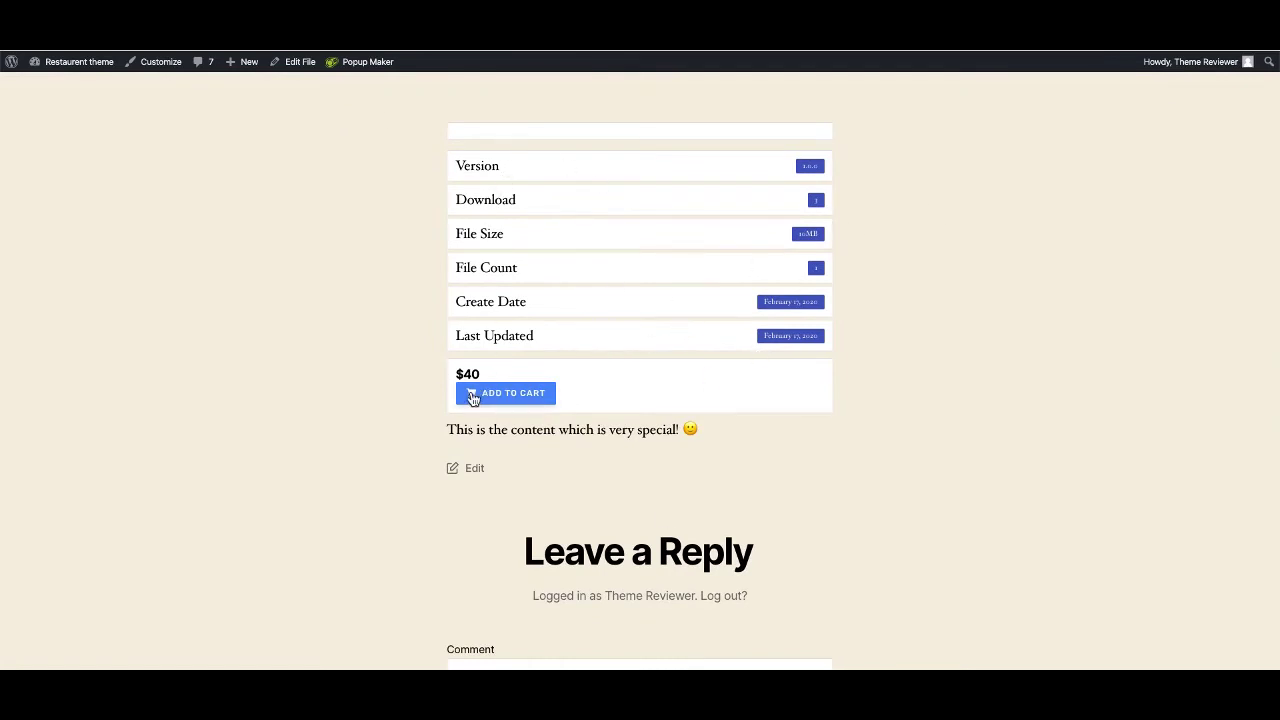
{"action": "scroll", "coordinate": [474, 306], "scroll_direction": "down", "scroll_amount": 5}
{"action": "scroll", "coordinate": [406, 289], "scroll_direction": "up", "scroll_amount": 5}
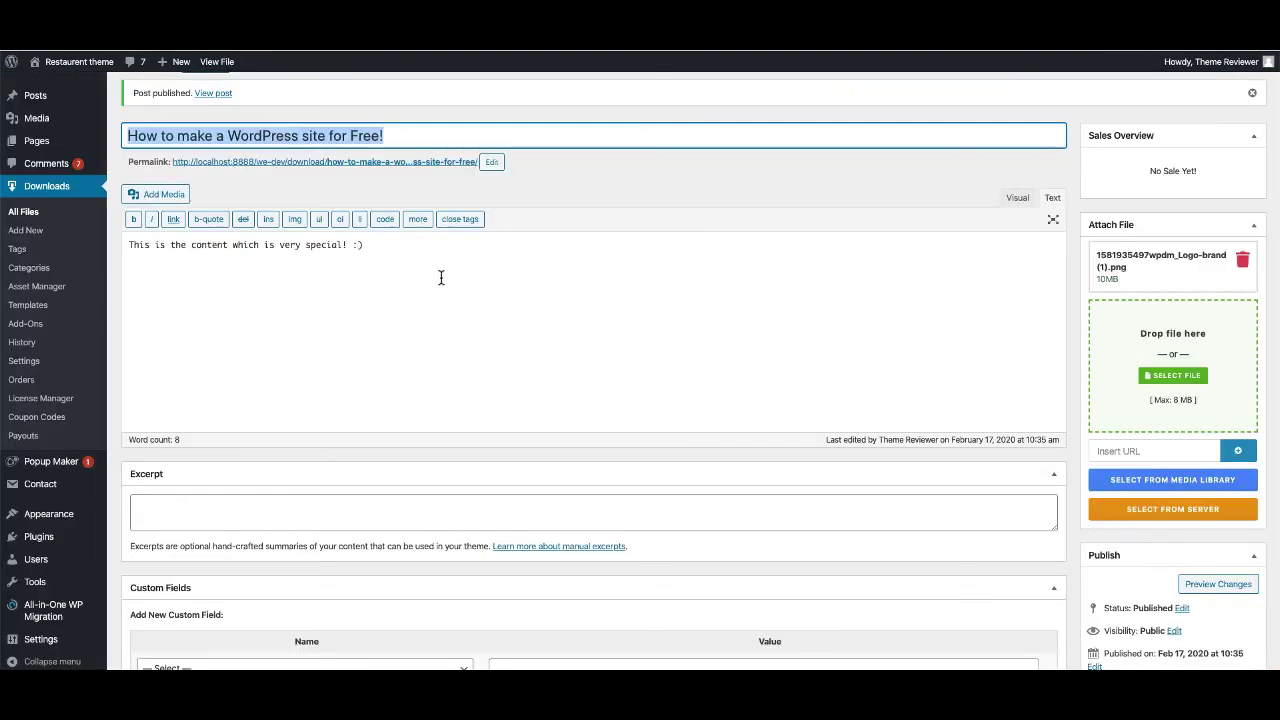
{"action": "left_click", "coordinate": [390, 248]}
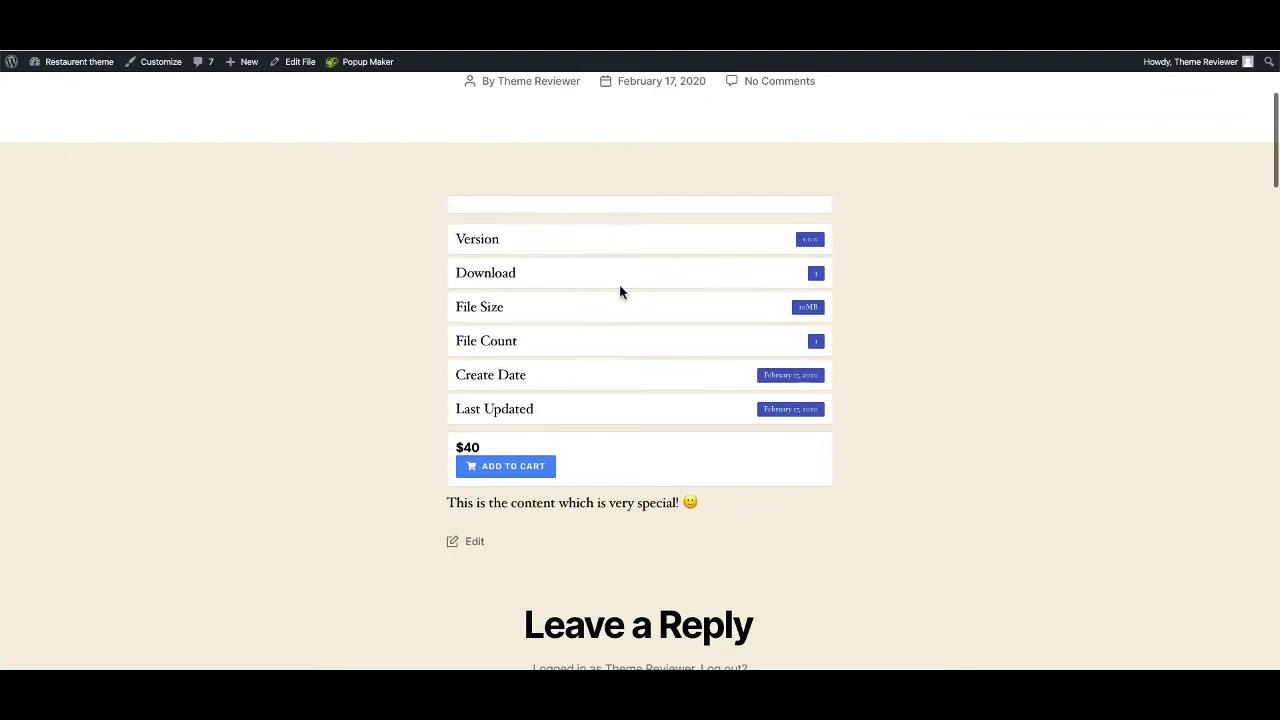
{"action": "scroll", "coordinate": [588, 531], "scroll_direction": "up", "scroll_amount": 1}
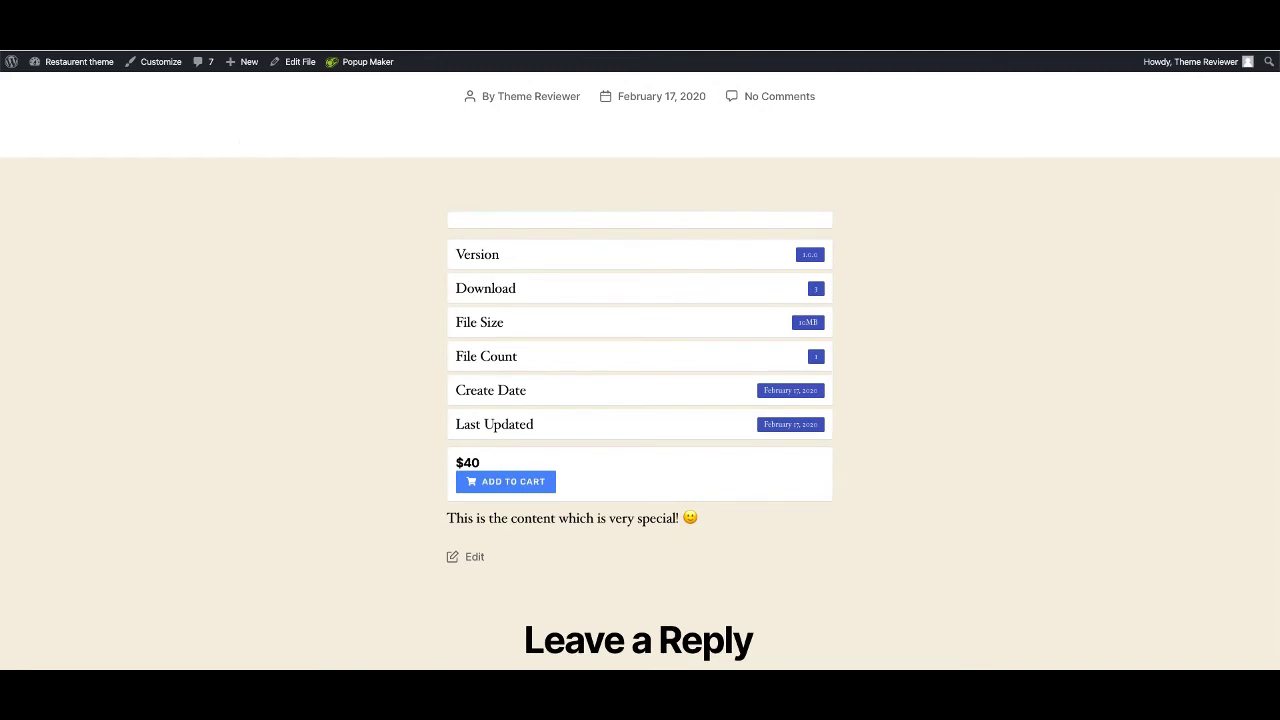
Step: Review the available link and page templates and preview the Video Player page template
{"action": "left_click", "coordinate": [290, 61]}
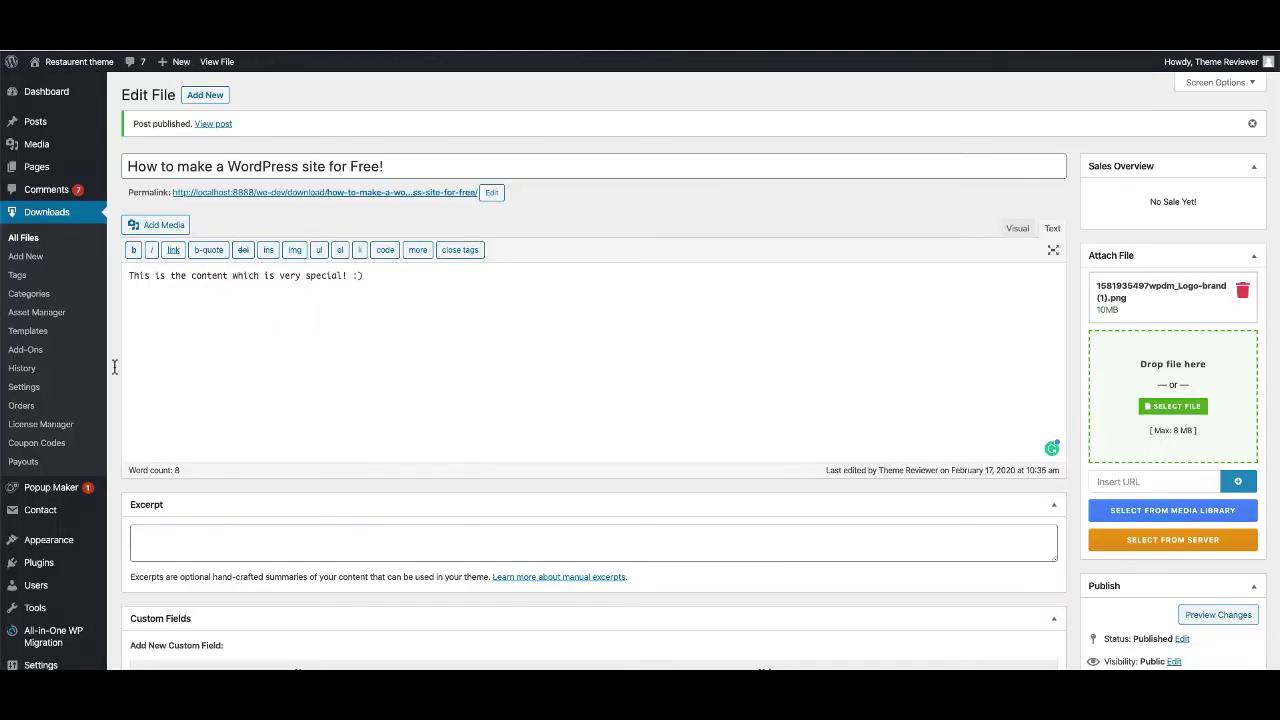
{"action": "left_click", "coordinate": [30, 331]}
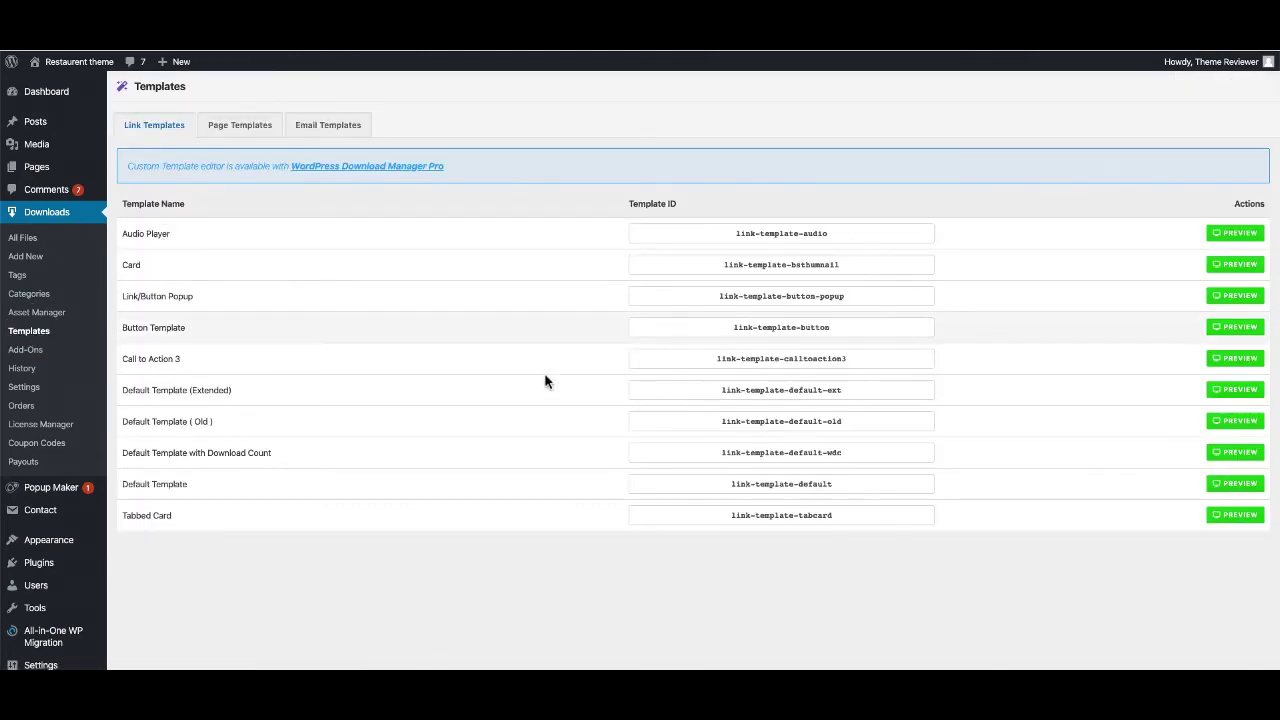
{"action": "scroll", "coordinate": [545, 381], "scroll_direction": "down", "scroll_amount": 1}
{"action": "scroll", "coordinate": [609, 363], "scroll_direction": "up", "scroll_amount": 1}
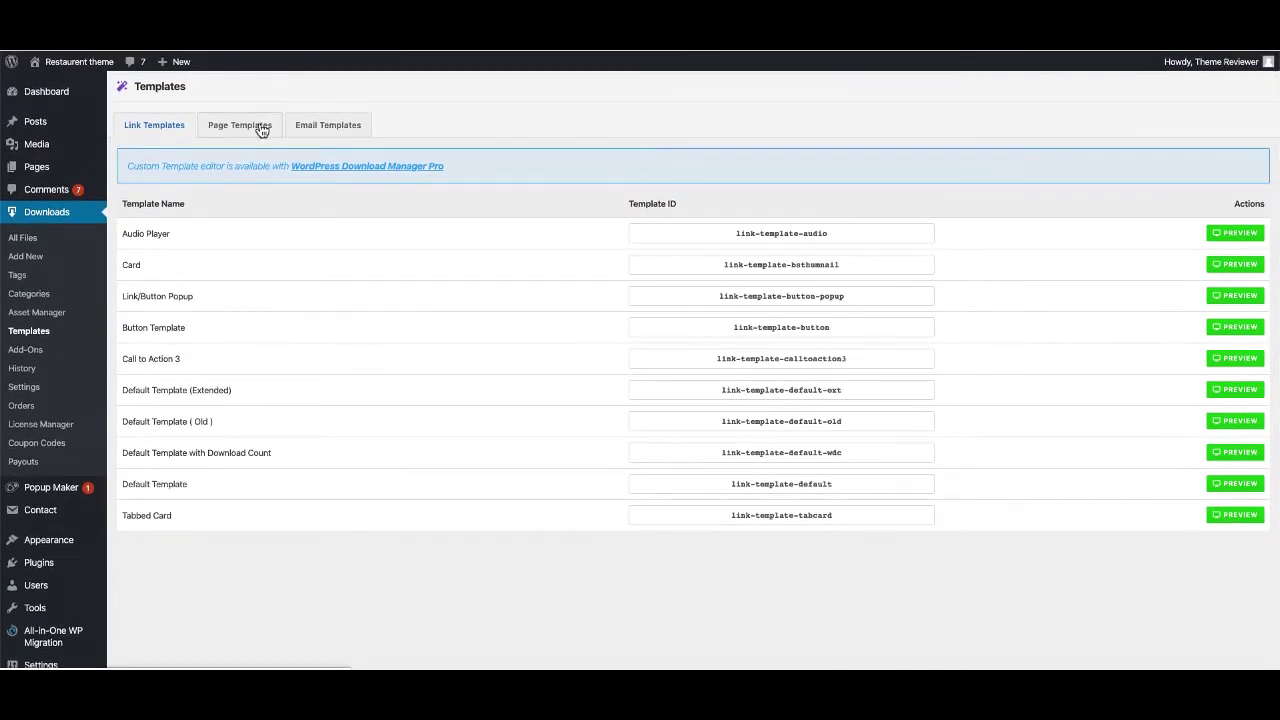
{"action": "left_click", "coordinate": [1235, 421]}
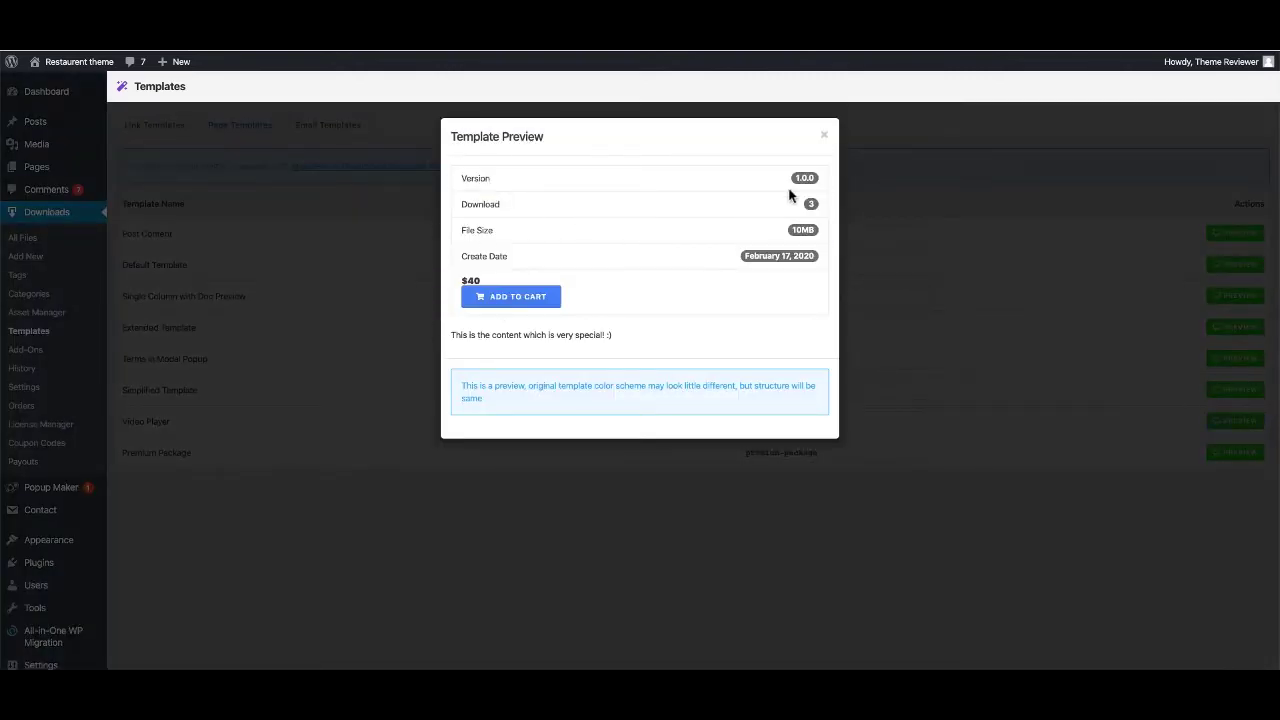
{"action": "left_click", "coordinate": [826, 138]}
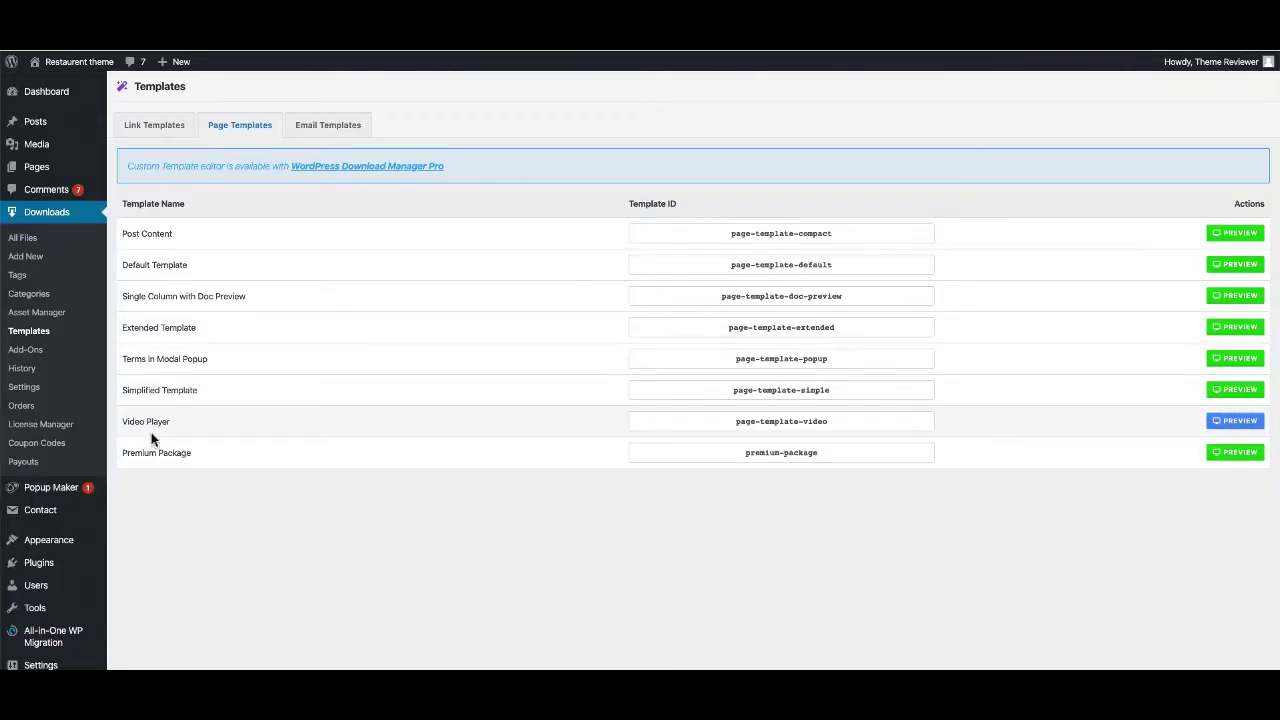
Step: Open the Digital Asset Manager and look through its server folders and files
{"action": "left_click", "coordinate": [22, 237]}
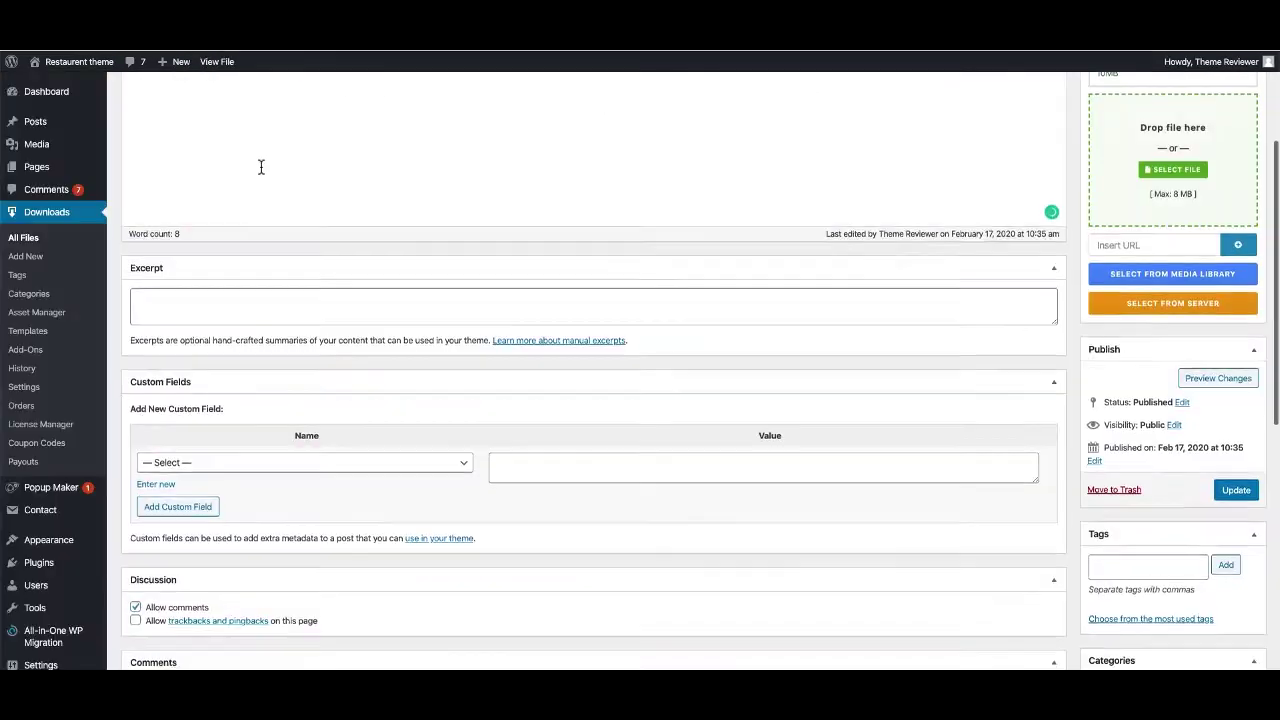
{"action": "left_click", "coordinate": [37, 313]}
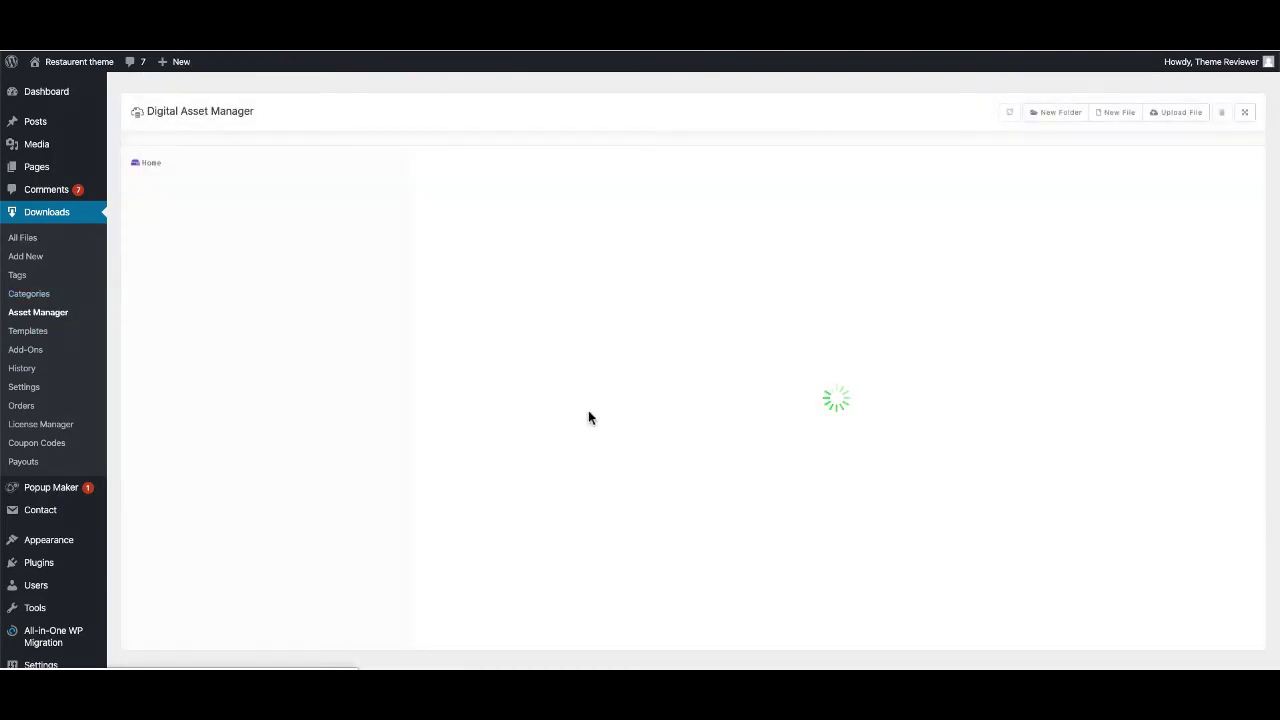
{"action": "scroll", "coordinate": [554, 480], "scroll_direction": "down", "scroll_amount": 4}
{"action": "scroll", "coordinate": [254, 457], "scroll_direction": "down", "scroll_amount": 1}
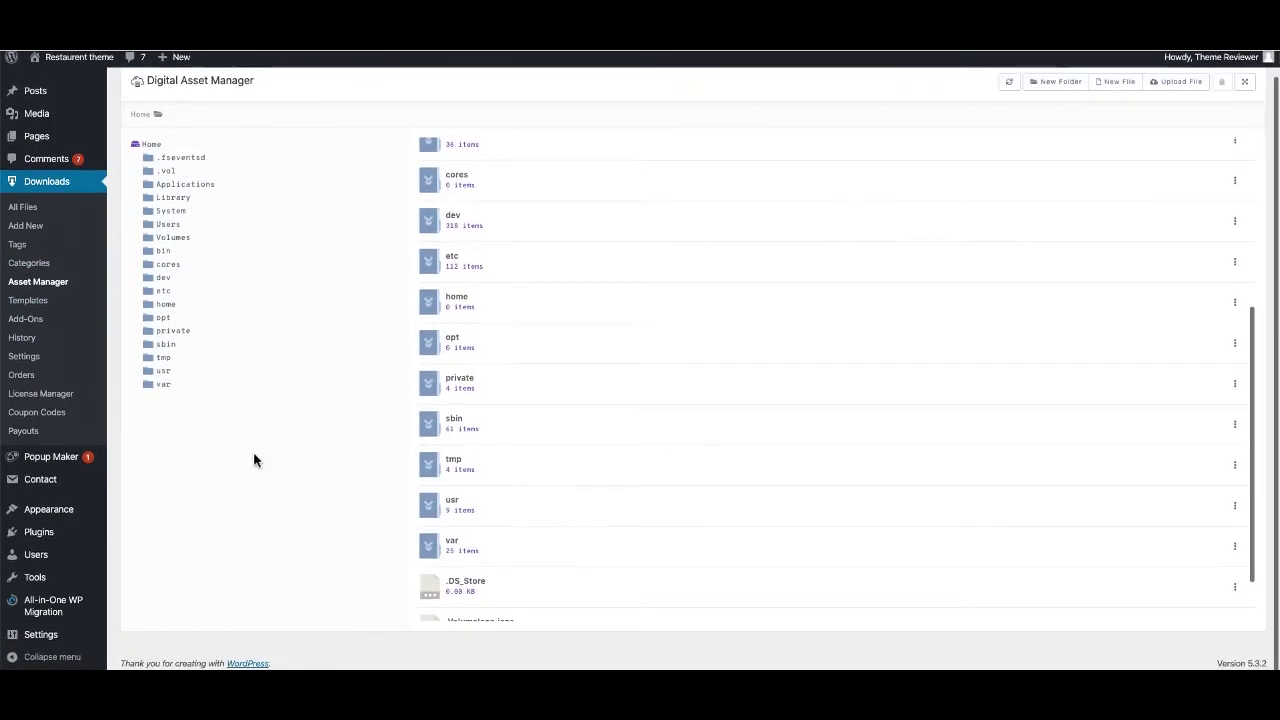
{"action": "scroll", "coordinate": [453, 600], "scroll_direction": "down", "scroll_amount": 2}
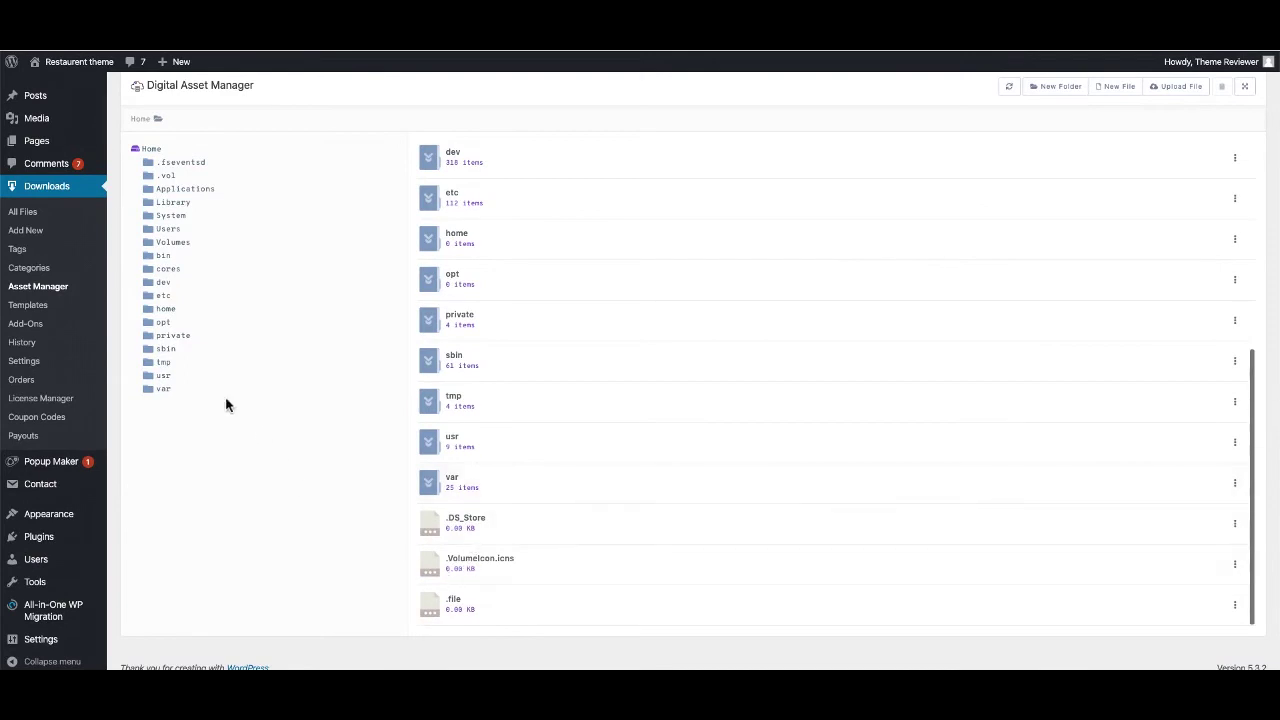
Step: Browse the free and paid WPDM add-ons available for Download Manager
{"action": "left_click", "coordinate": [32, 305]}
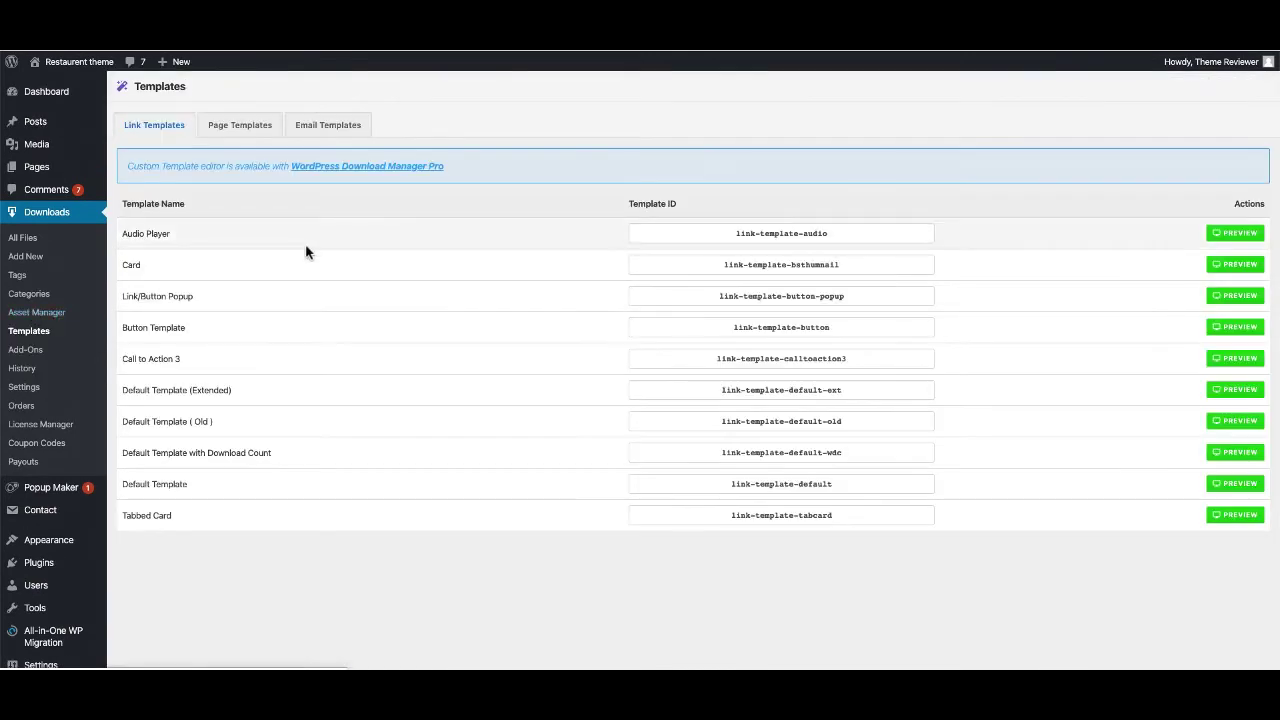
{"action": "left_click", "coordinate": [26, 349]}
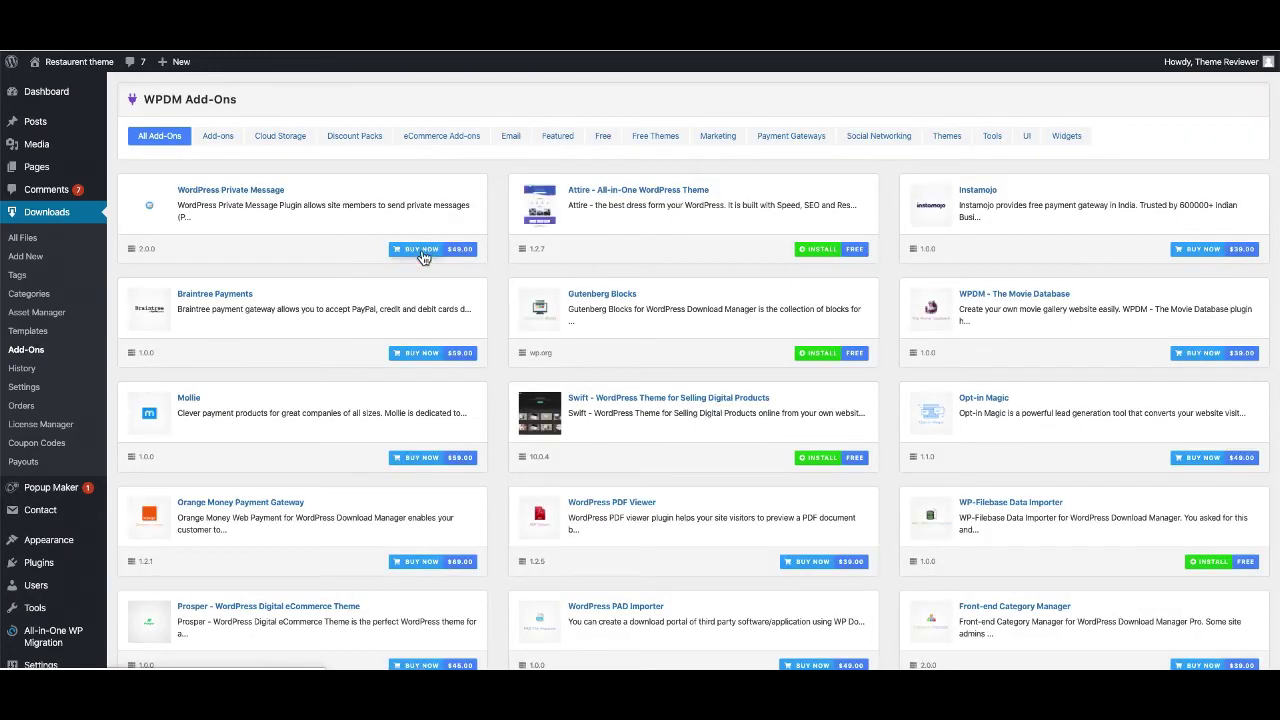
{"action": "scroll", "coordinate": [434, 490], "scroll_direction": "down", "scroll_amount": 3}
{"action": "scroll", "coordinate": [430, 489], "scroll_direction": "up", "scroll_amount": 3}
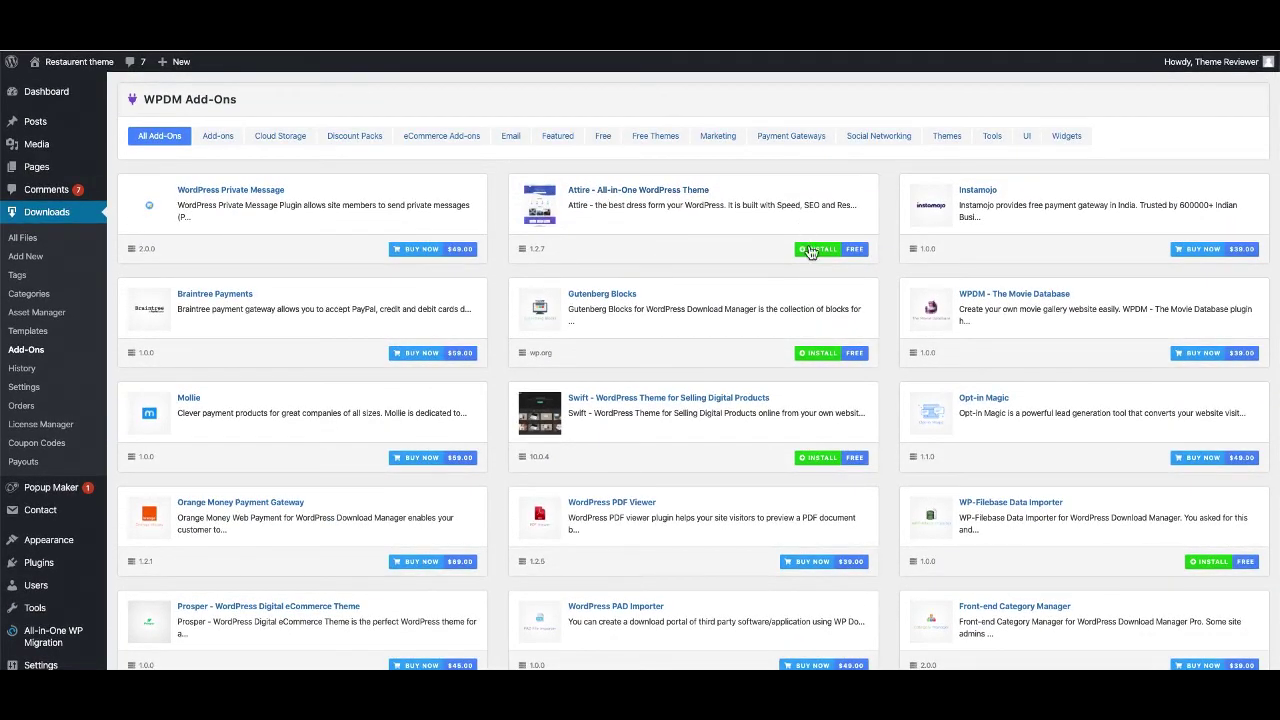
{"action": "scroll", "coordinate": [806, 397], "scroll_direction": "down", "scroll_amount": 1}
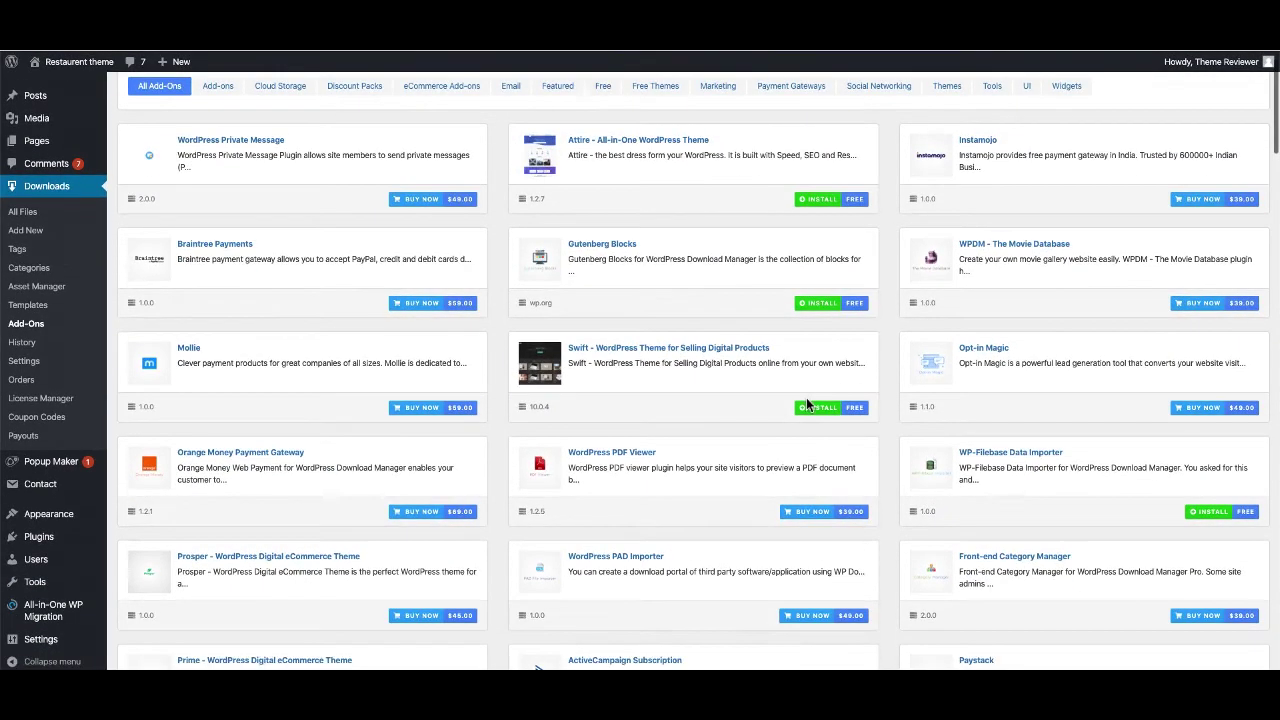
{"action": "scroll", "coordinate": [604, 387], "scroll_direction": "down", "scroll_amount": 4}
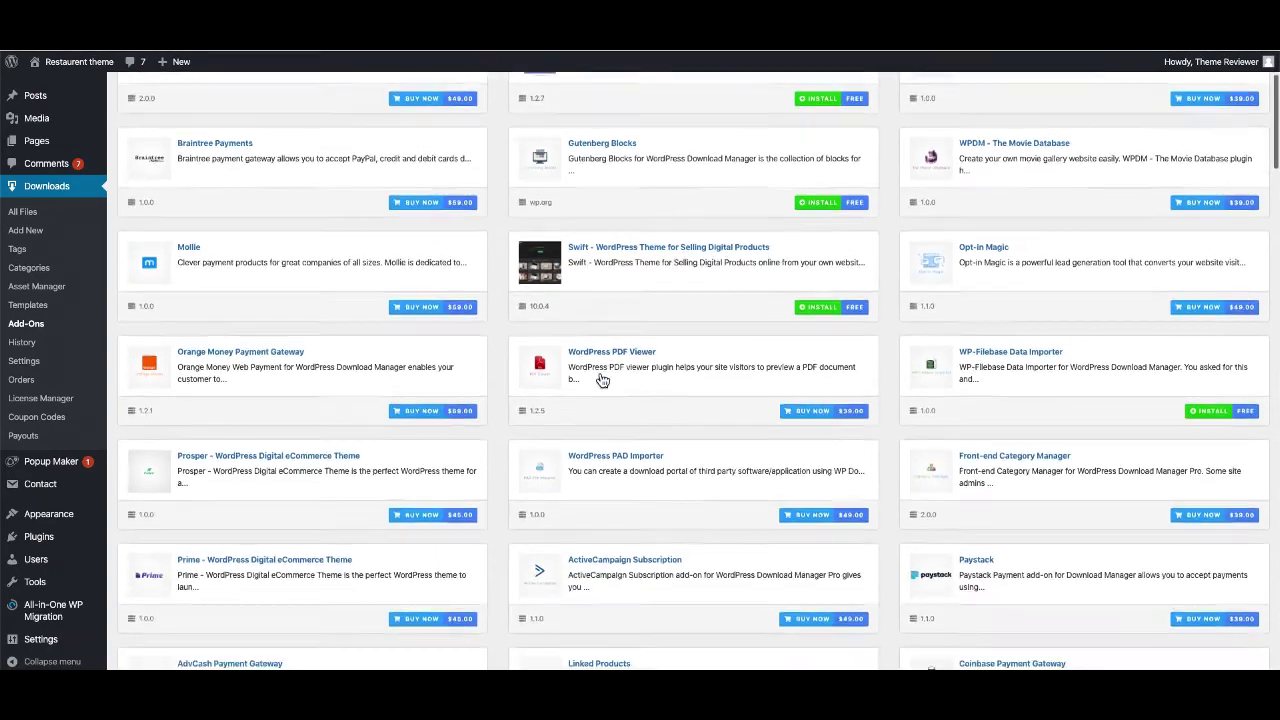
{"action": "scroll", "coordinate": [613, 381], "scroll_direction": "up", "scroll_amount": 2}
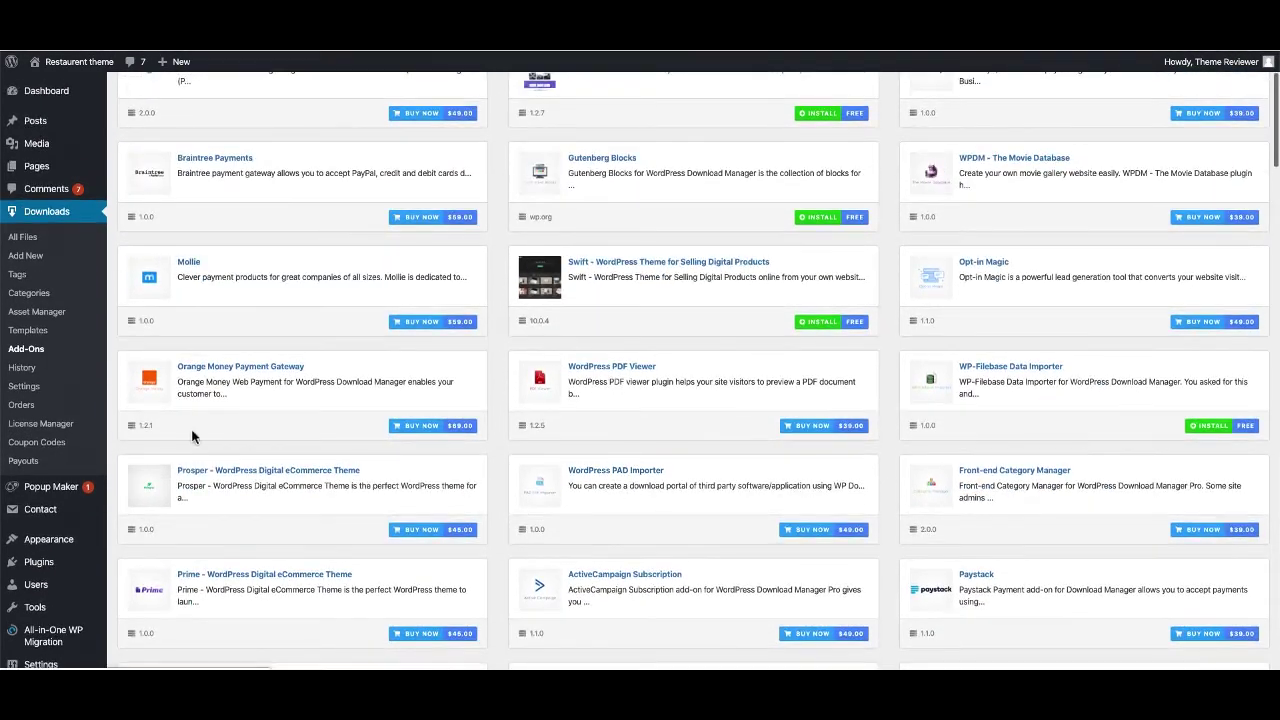
Step: Review the Download Manager's Basic, User Interface and Premium Package settings
{"action": "left_click", "coordinate": [48, 388]}
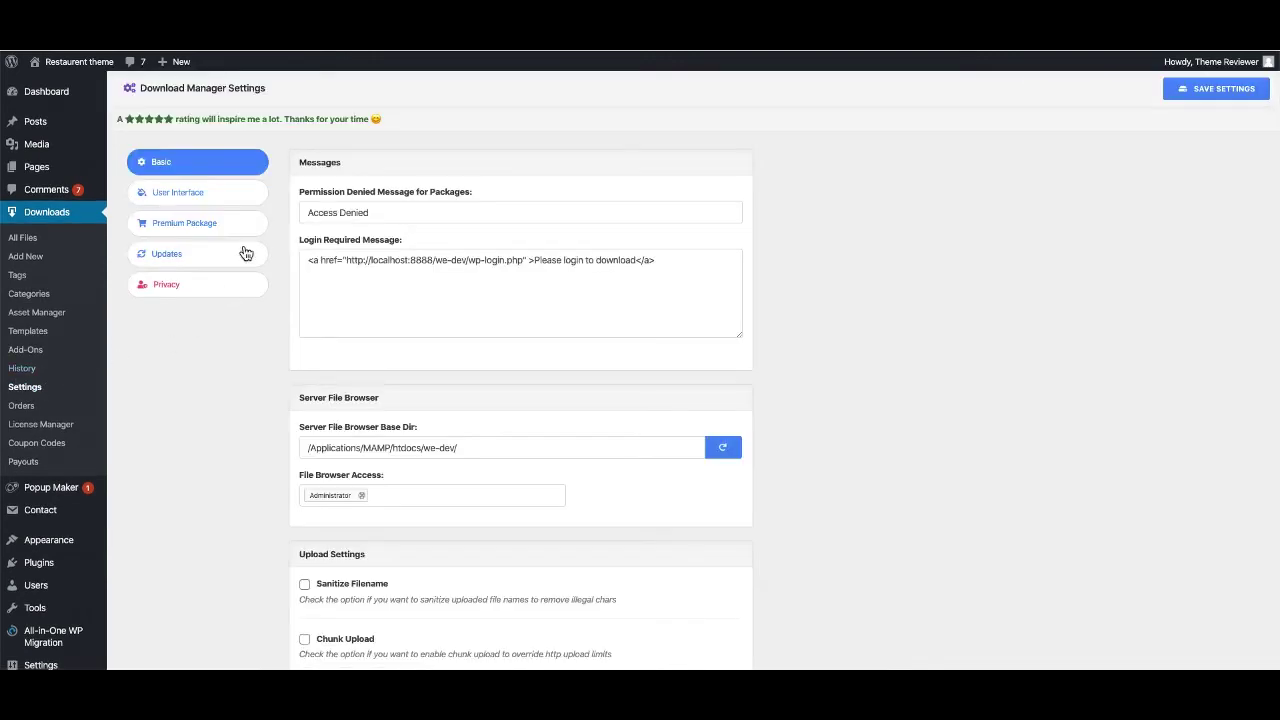
{"action": "left_click", "coordinate": [183, 194]}
{"action": "left_click", "coordinate": [197, 226]}
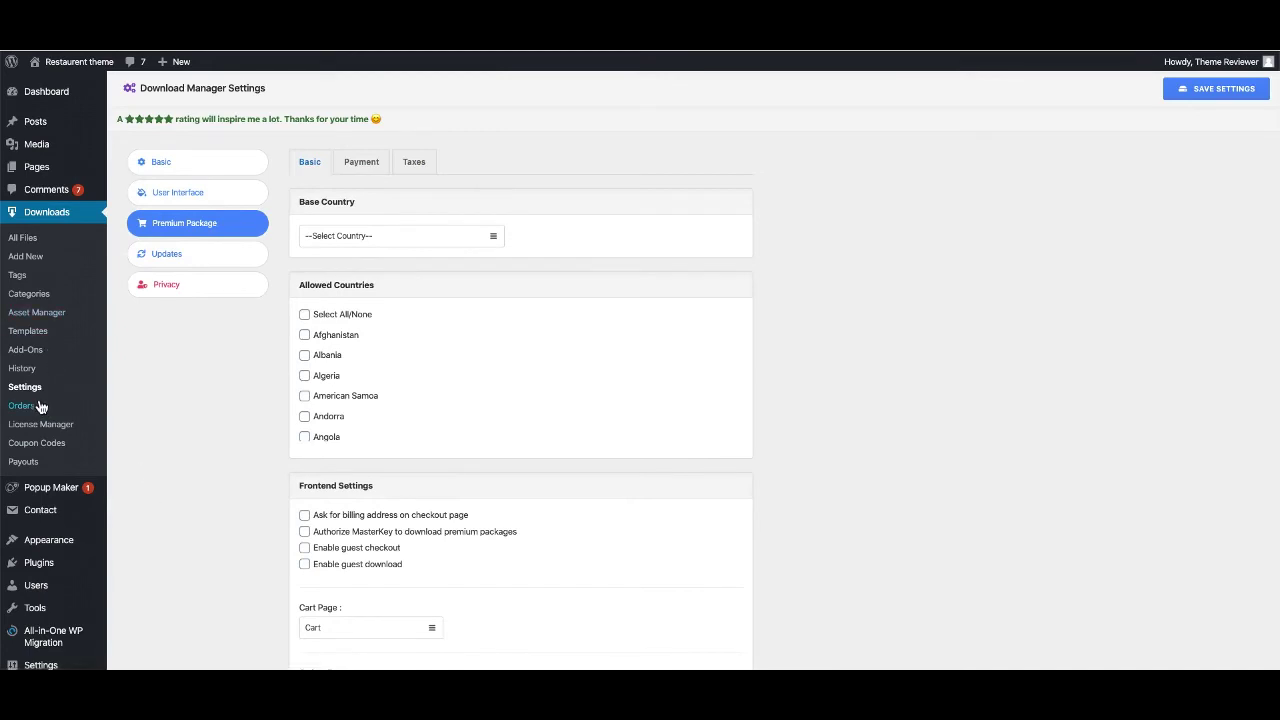
Step: Review the Download Manager's order overview and its license list
{"action": "left_click", "coordinate": [35, 412]}
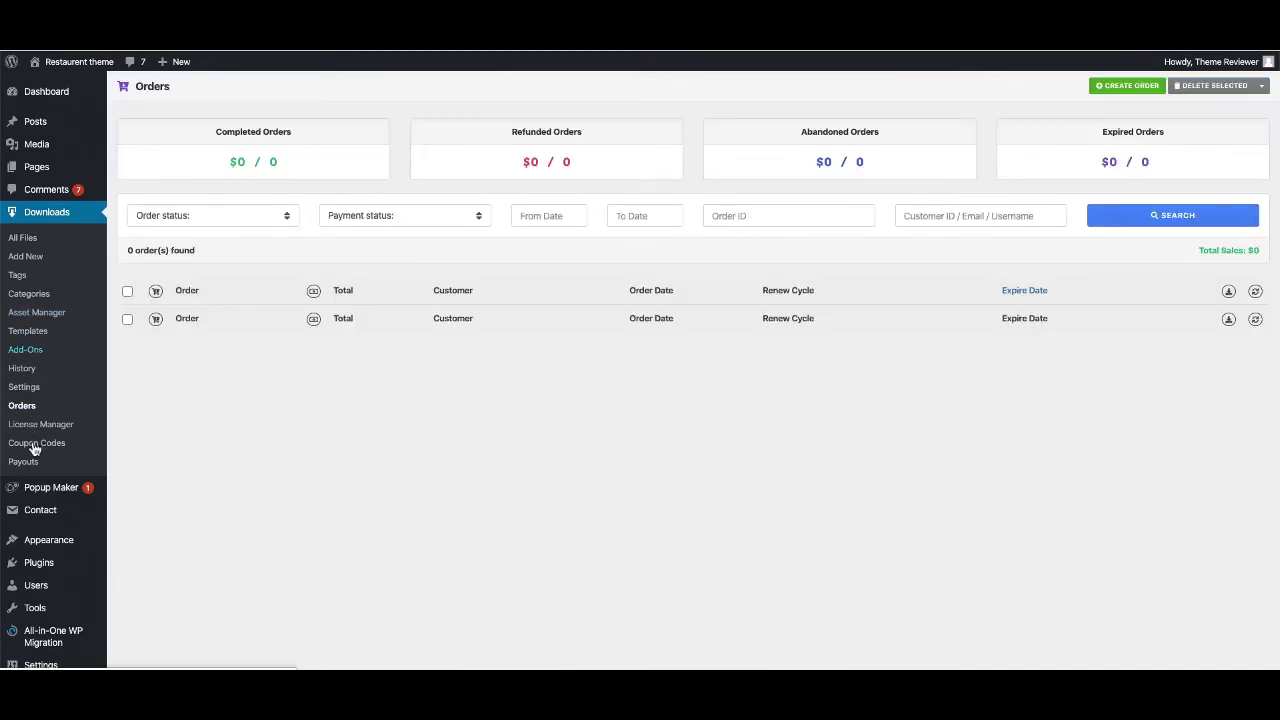
{"action": "left_click", "coordinate": [37, 428]}
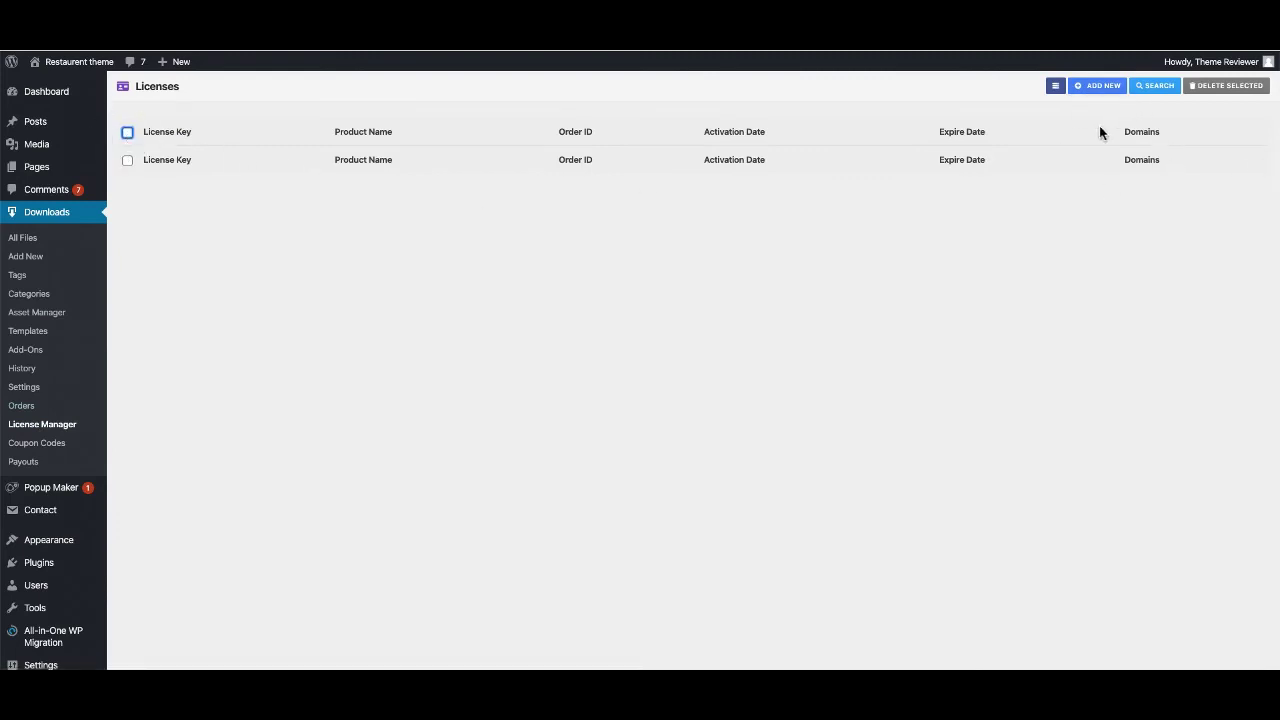
{"action": "scroll", "coordinate": [314, 423], "scroll_direction": "down", "scroll_amount": 1}
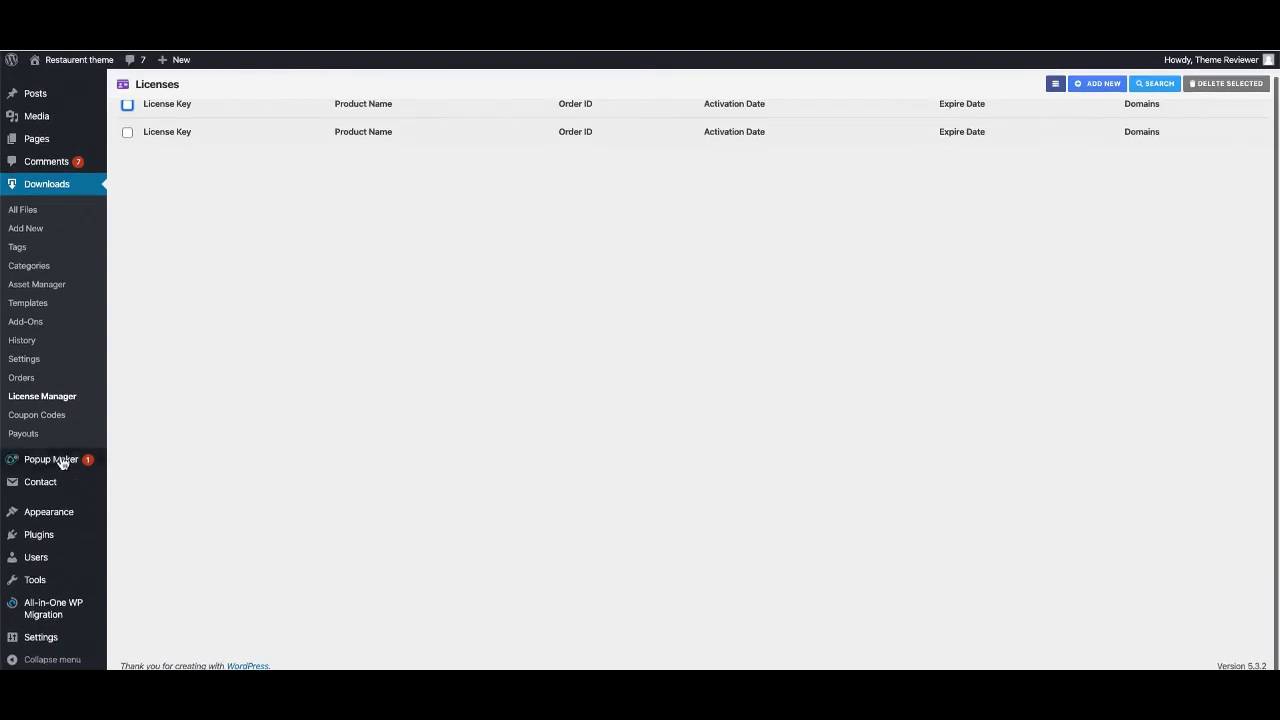
Step: Open the Download Manager's coupon codes and examine the new coupon form's code, discount, description, expiry and usage fields
{"action": "left_click", "coordinate": [38, 424]}
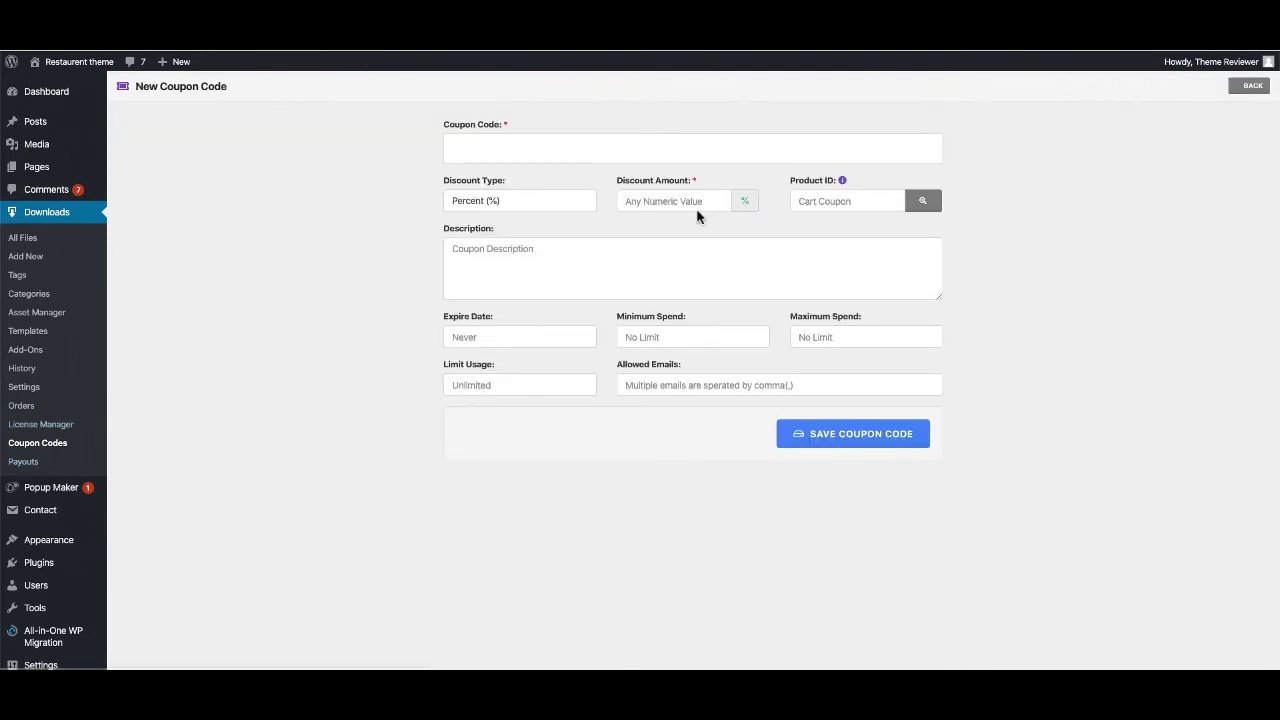
{"action": "left_click", "coordinate": [458, 198]}
{"action": "left_click", "coordinate": [511, 146]}
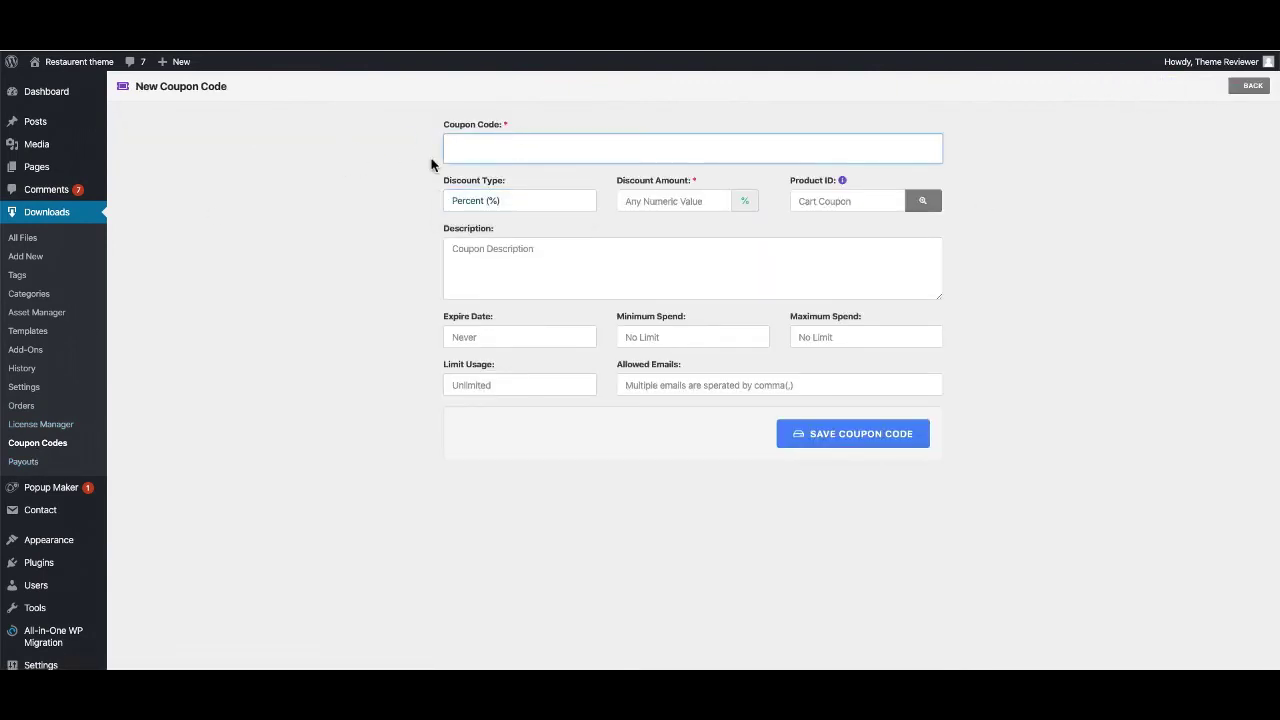
{"action": "left_click", "coordinate": [497, 210]}
{"action": "left_click", "coordinate": [490, 212]}
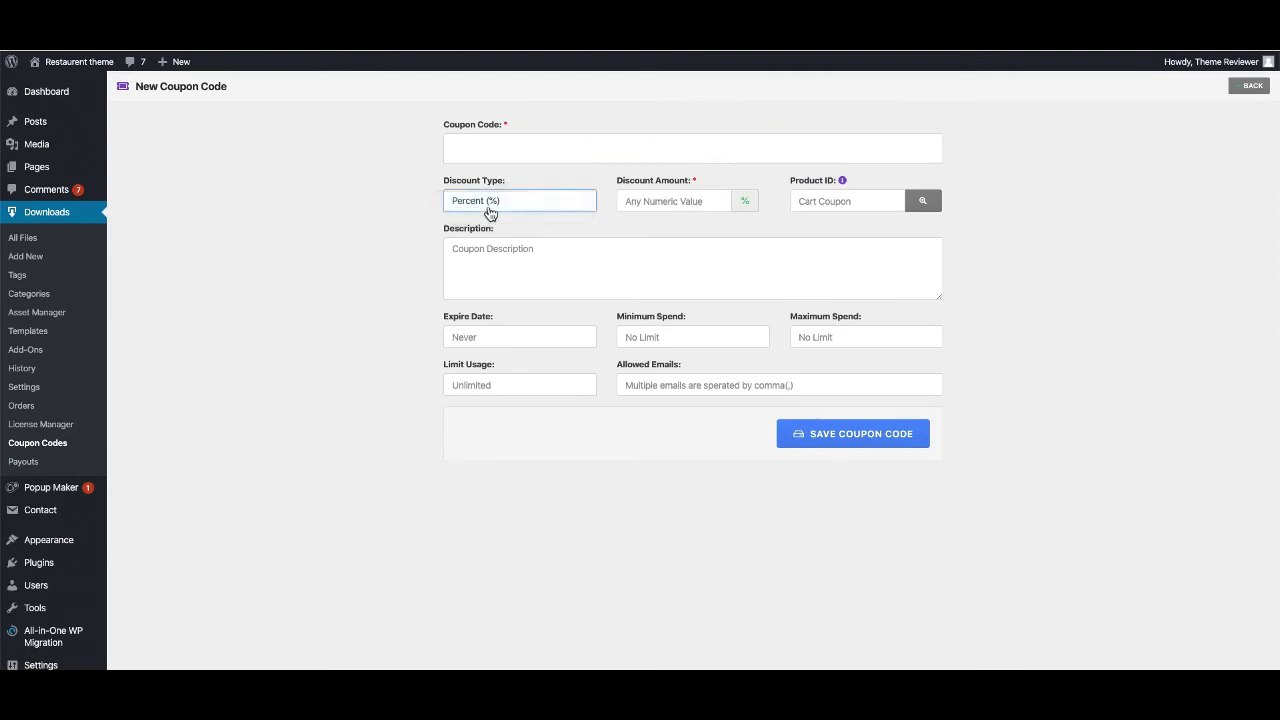
{"action": "left_click", "coordinate": [489, 212]}
{"action": "left_click", "coordinate": [672, 210]}
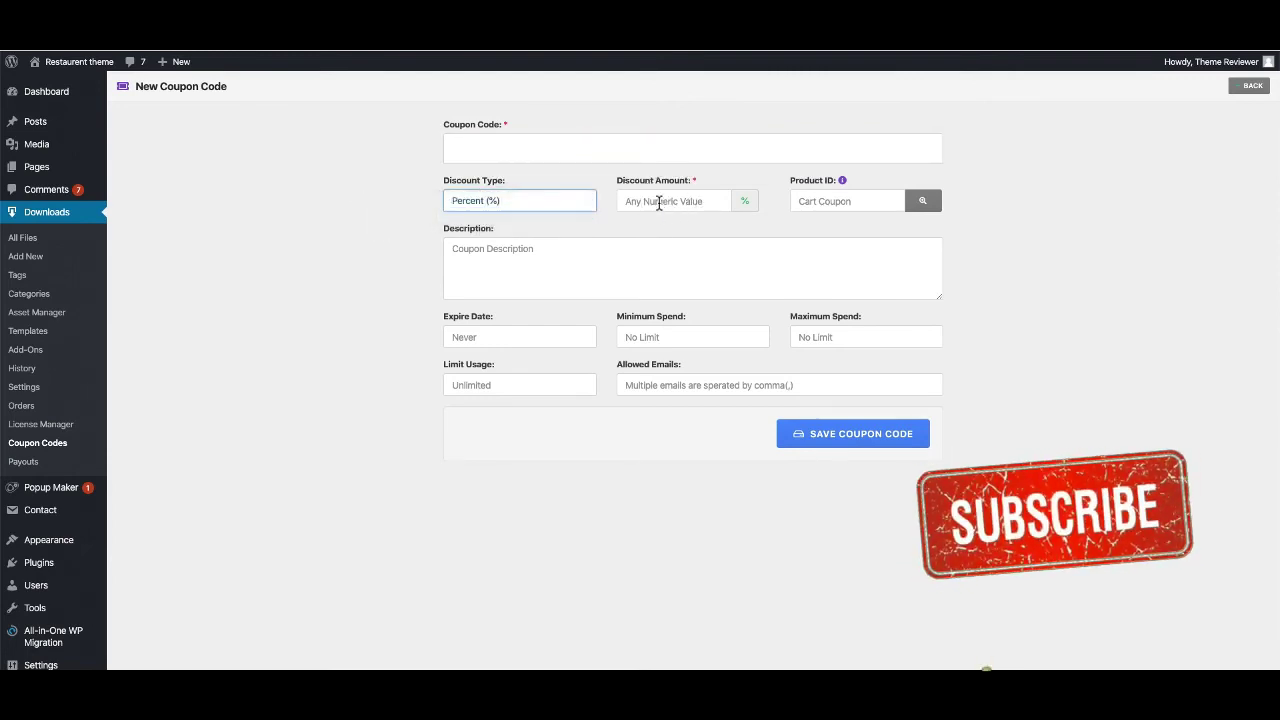
{"action": "left_click", "coordinate": [557, 261]}
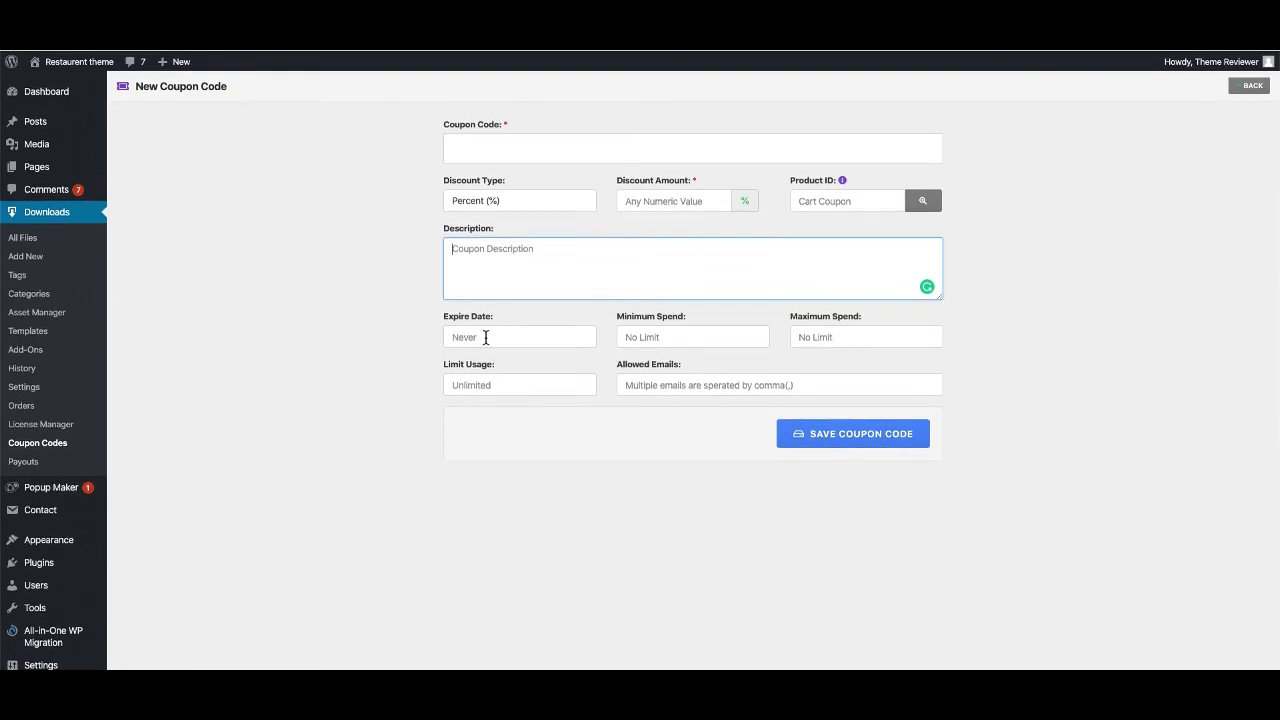
{"action": "left_click", "coordinate": [284, 340]}
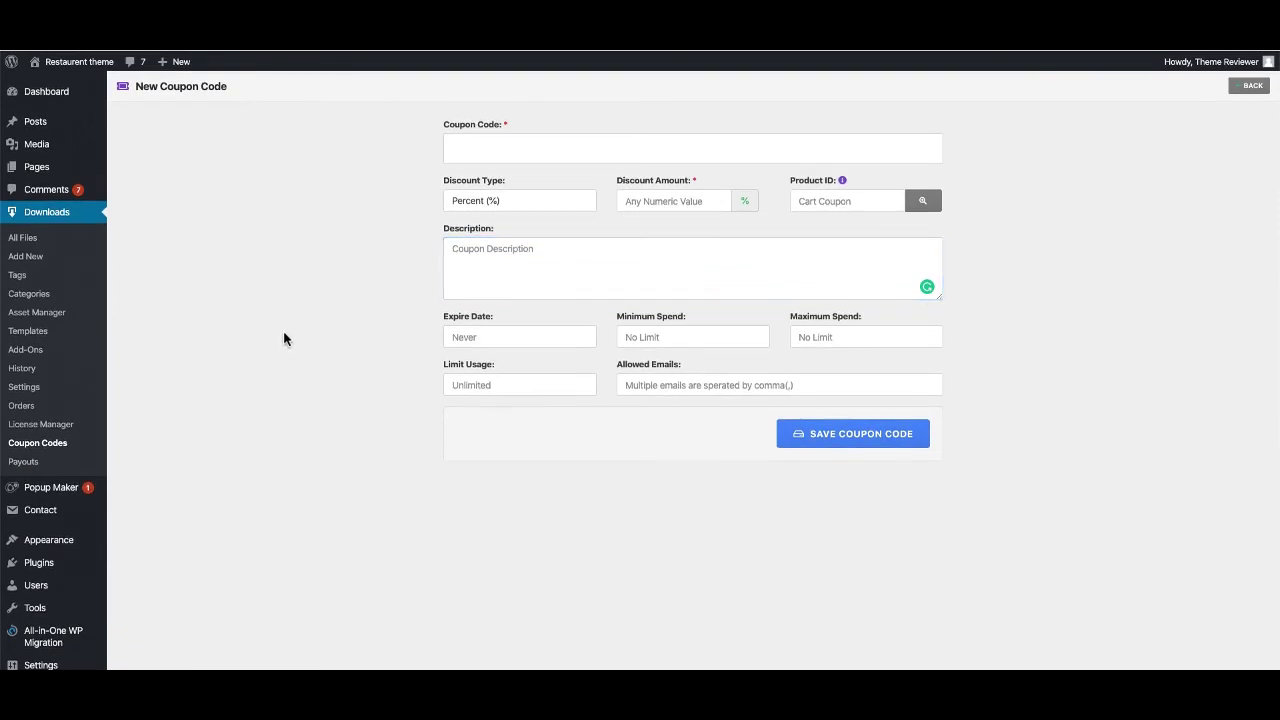
{"action": "scroll", "coordinate": [188, 457], "scroll_direction": "down", "scroll_amount": 1}
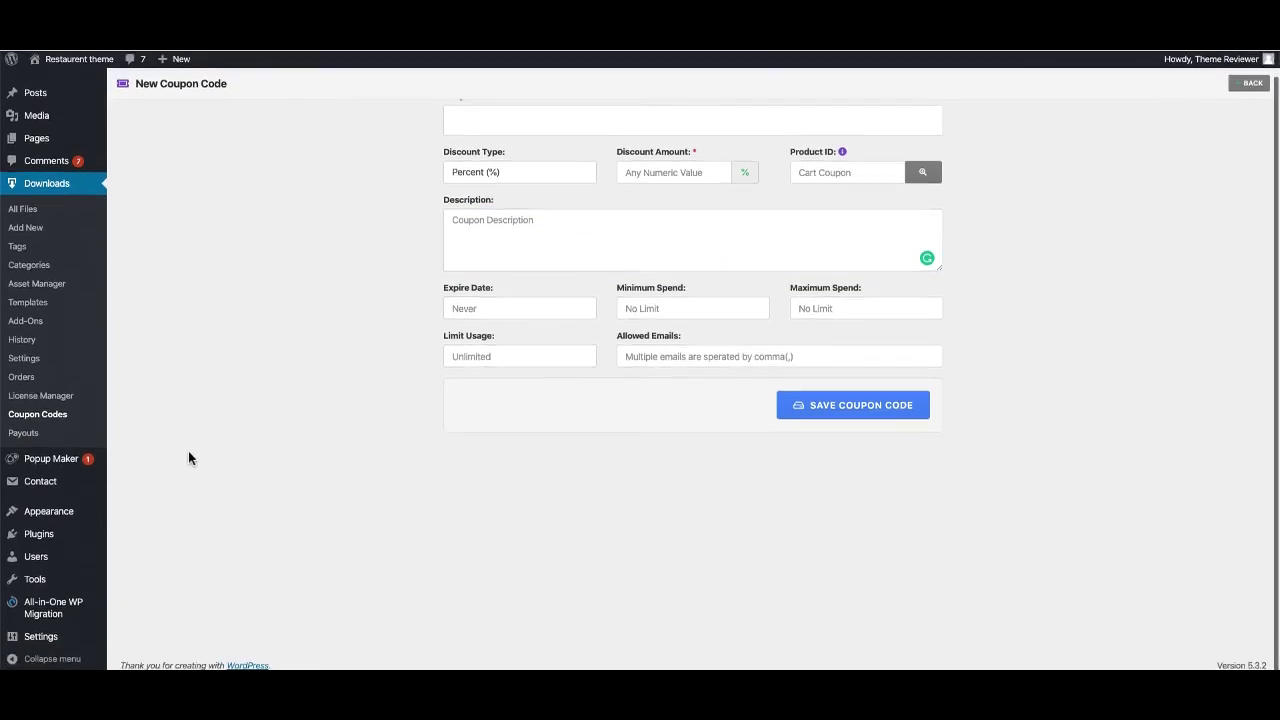
{"action": "scroll", "coordinate": [188, 457], "scroll_direction": "up", "scroll_amount": 2}
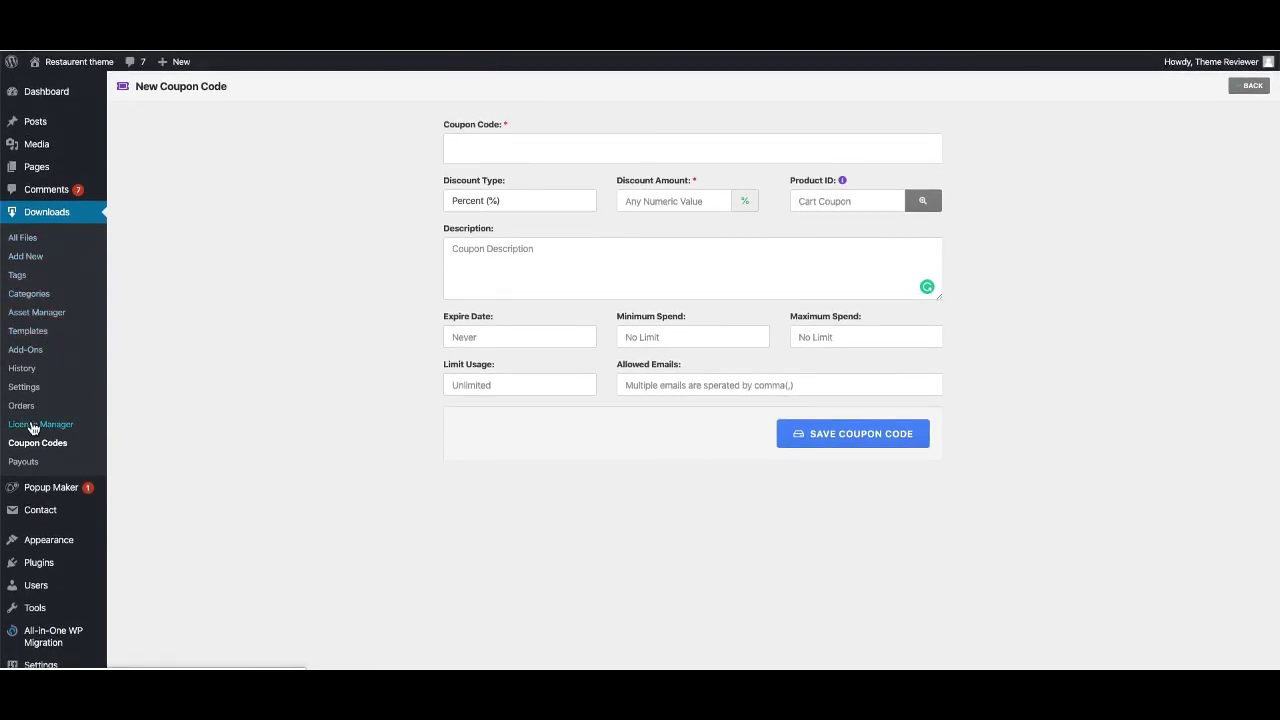
Step: In the Download Manager's basic settings, add the example address 192.168.23.12 to the Blocked IPs list
{"action": "left_click", "coordinate": [30, 392]}
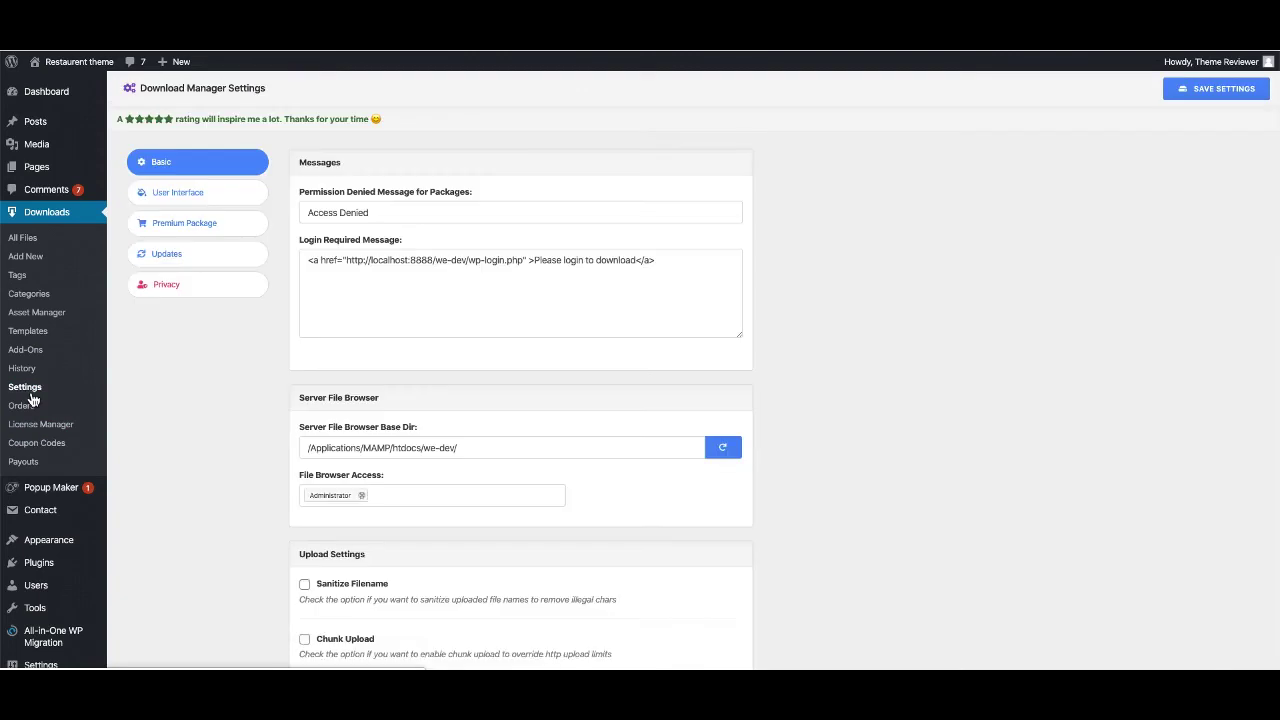
{"action": "scroll", "coordinate": [339, 427], "scroll_direction": "down", "scroll_amount": 2}
{"action": "scroll", "coordinate": [288, 456], "scroll_direction": "up", "scroll_amount": 2}
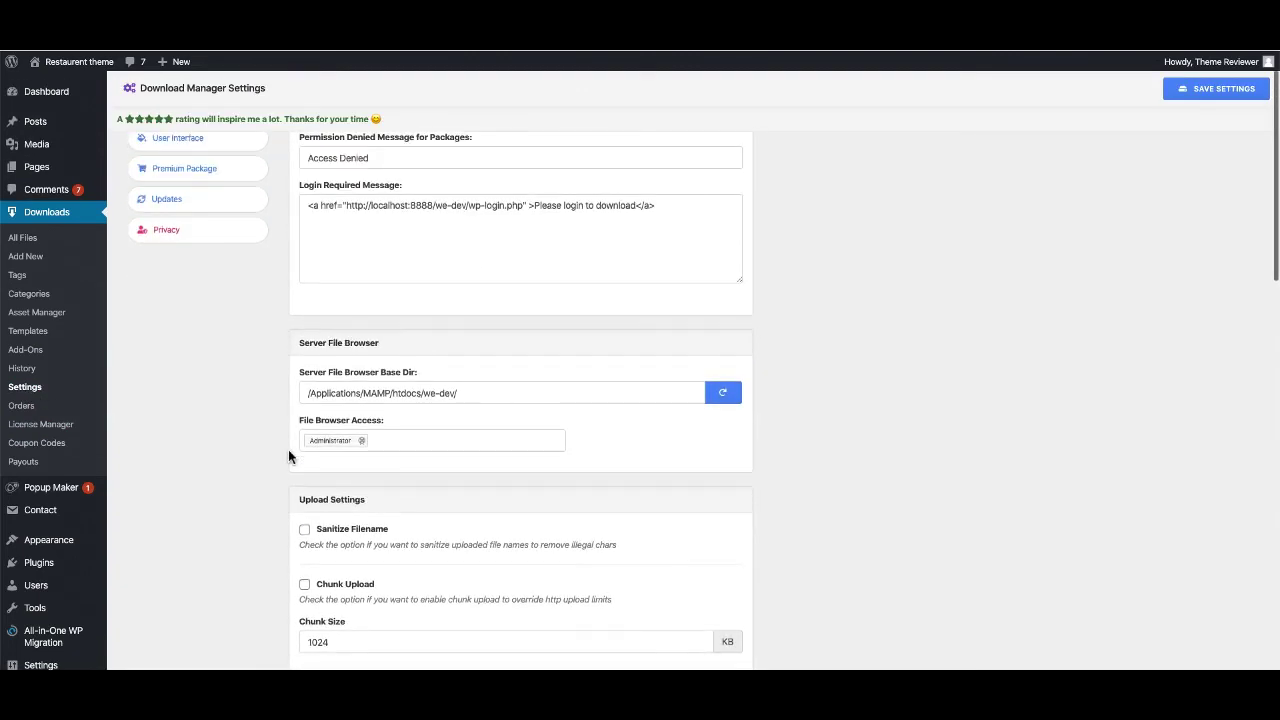
{"action": "scroll", "coordinate": [288, 456], "scroll_direction": "down", "scroll_amount": 5}
{"action": "scroll", "coordinate": [288, 456], "scroll_direction": "down", "scroll_amount": 5}
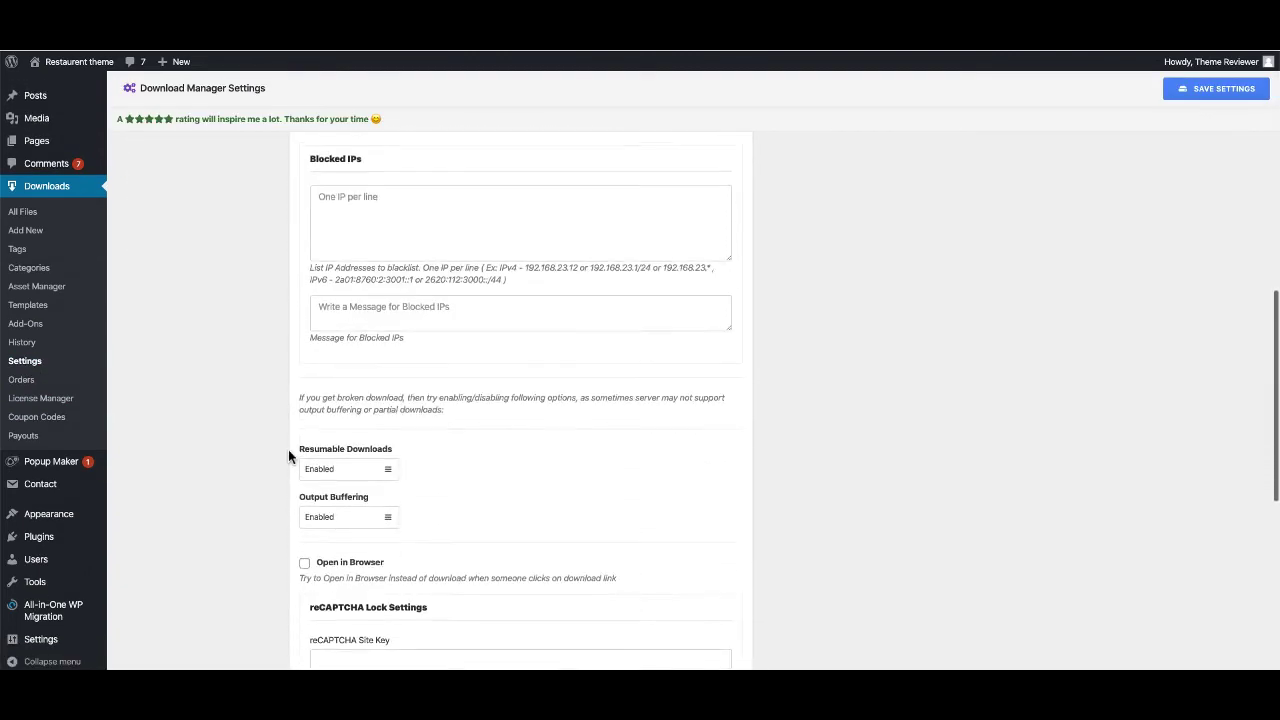
{"action": "scroll", "coordinate": [372, 288], "scroll_direction": "up", "scroll_amount": 1}
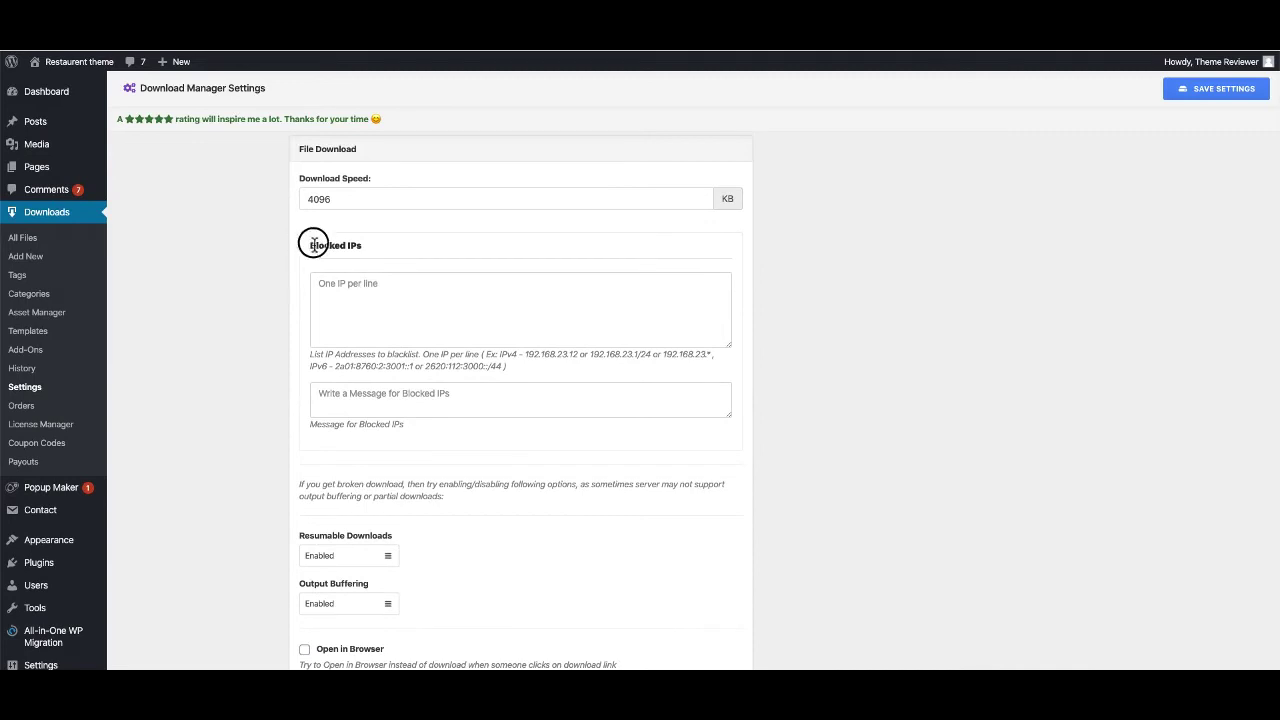
{"action": "scroll", "coordinate": [385, 241], "scroll_direction": "up", "scroll_amount": 1}
{"action": "left_click", "coordinate": [381, 324]}
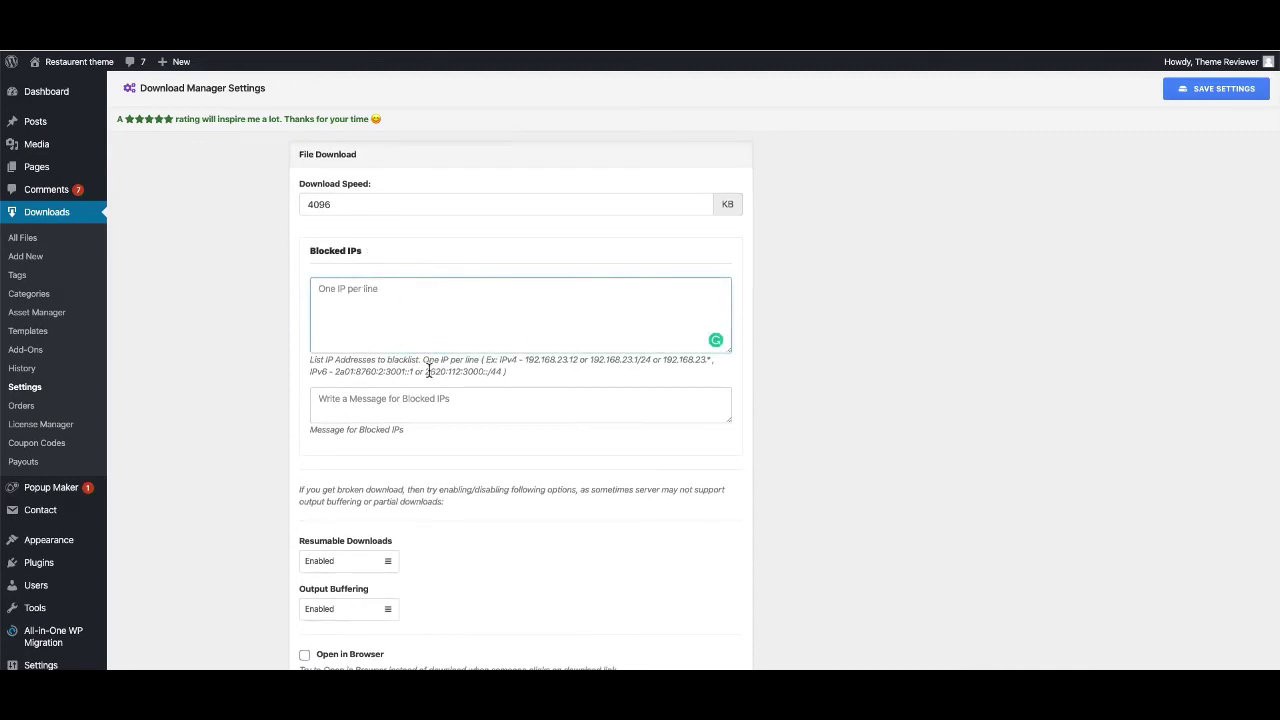
{"action": "left_click_drag", "start_coordinate": [526, 360], "coordinate": [578, 360]}
{"action": "key", "text": "ctrl+c"}
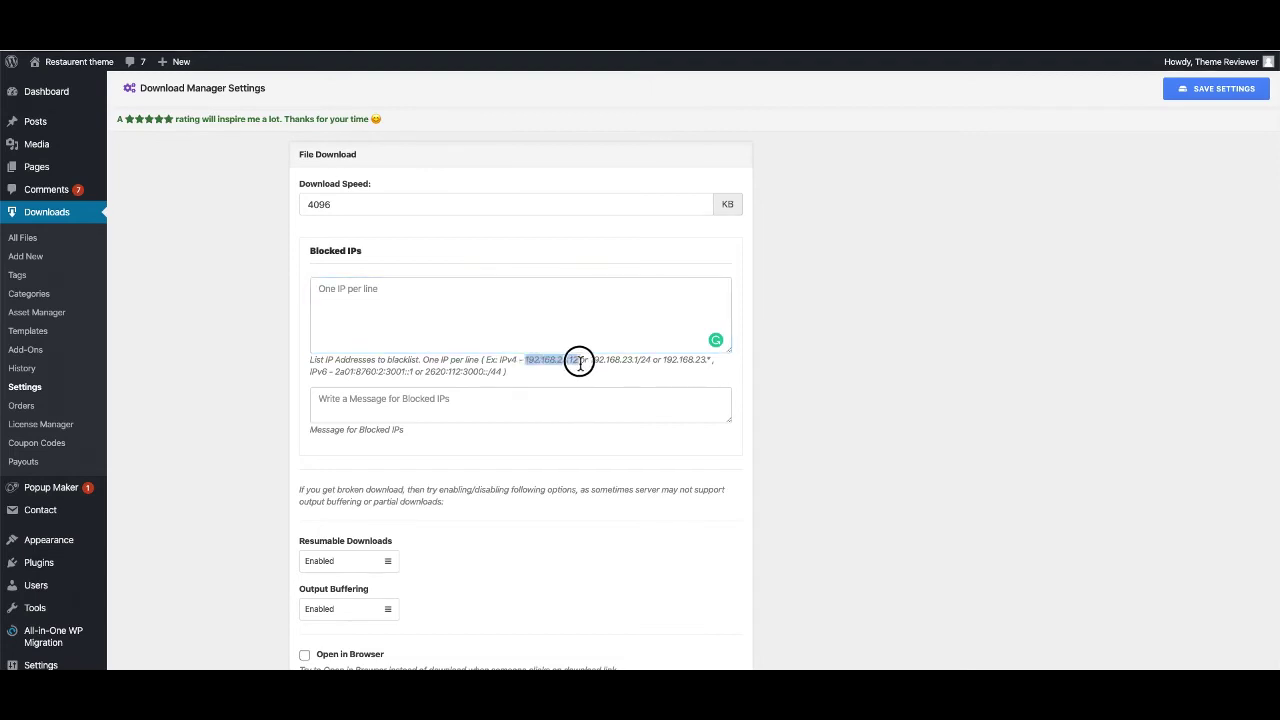
{"action": "left_click", "coordinate": [430, 296]}
{"action": "key", "text": "ctrl+v"}
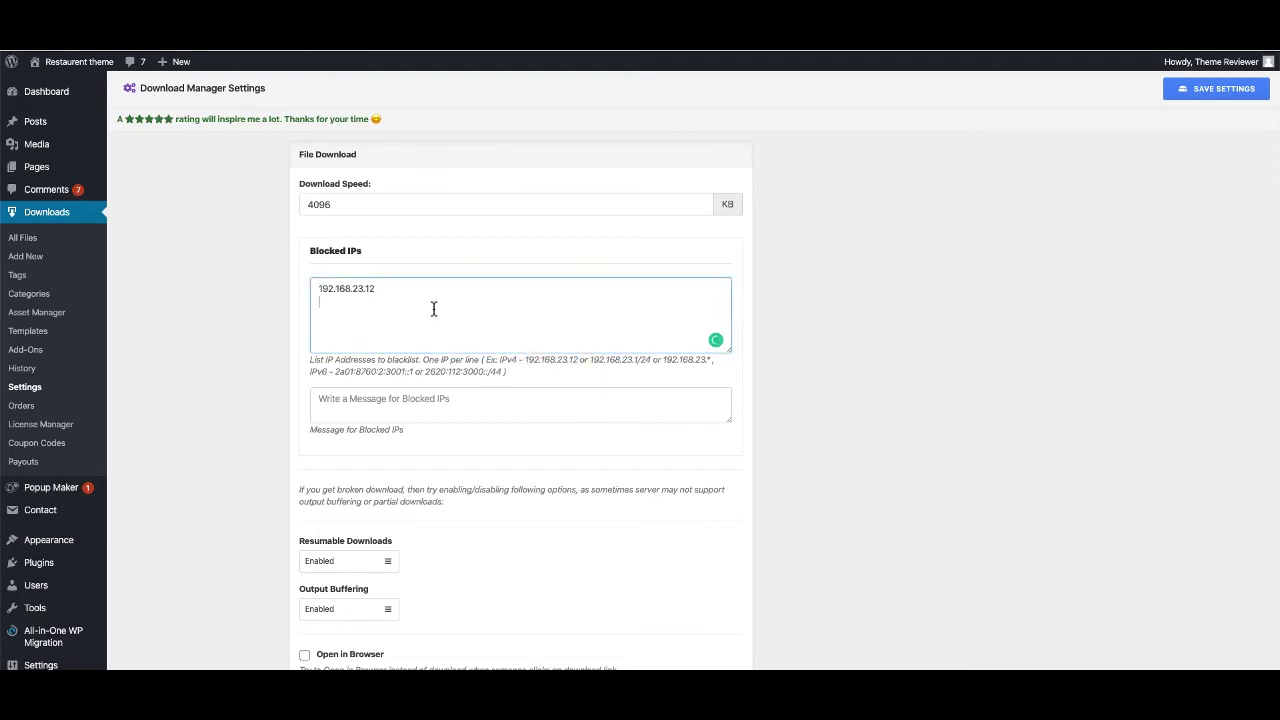
Step: Add the second example IPv4 address from the hint text on a new line of the Blocked IPs list
{"action": "left_click_drag", "start_coordinate": [591, 360], "coordinate": [638, 359]}
{"action": "key", "text": "ctrl+c"}
{"action": "left_click", "coordinate": [366, 314]}
{"action": "key", "text": "Return"}
{"action": "key", "text": "ctrl+v"}
Step: Examine the remaining basic settings, including the reCAPTCHA lock keys and the login, register and dashboard page short-codes
{"action": "scroll", "coordinate": [296, 428], "scroll_direction": "down", "scroll_amount": 2}
{"action": "scroll", "coordinate": [261, 468], "scroll_direction": "down", "scroll_amount": 3}
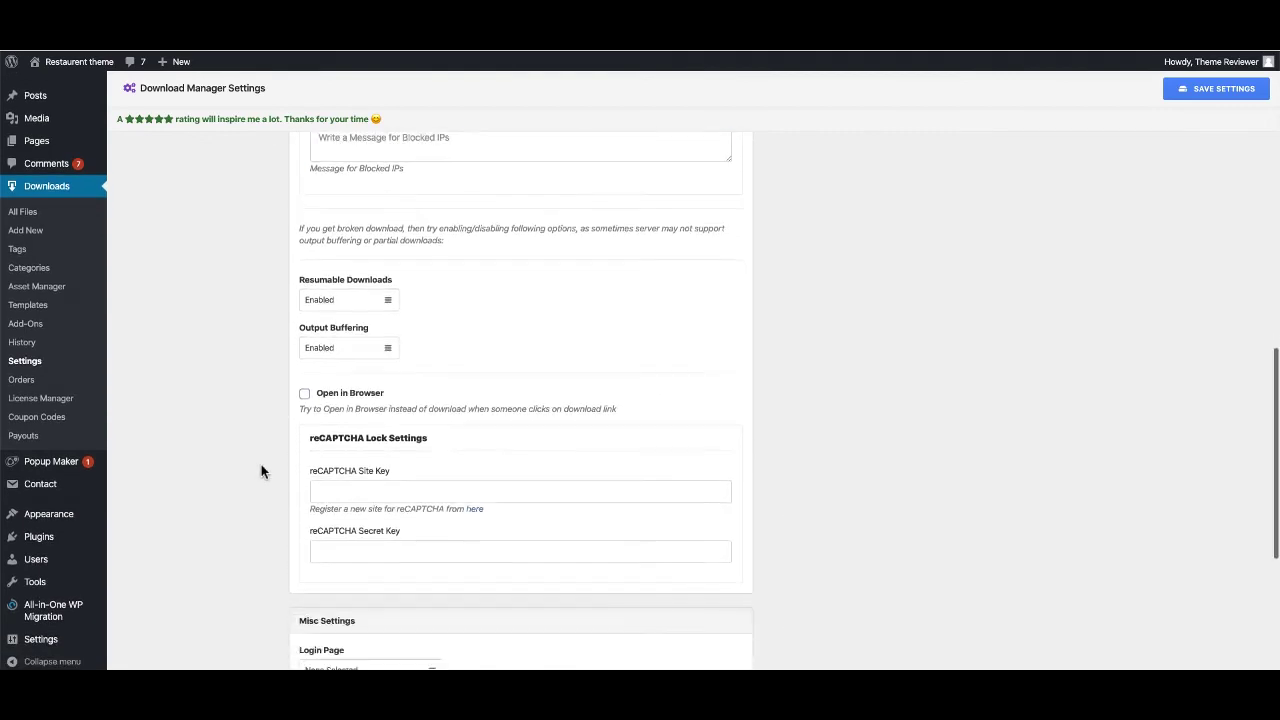
{"action": "scroll", "coordinate": [261, 468], "scroll_direction": "down", "scroll_amount": 4}
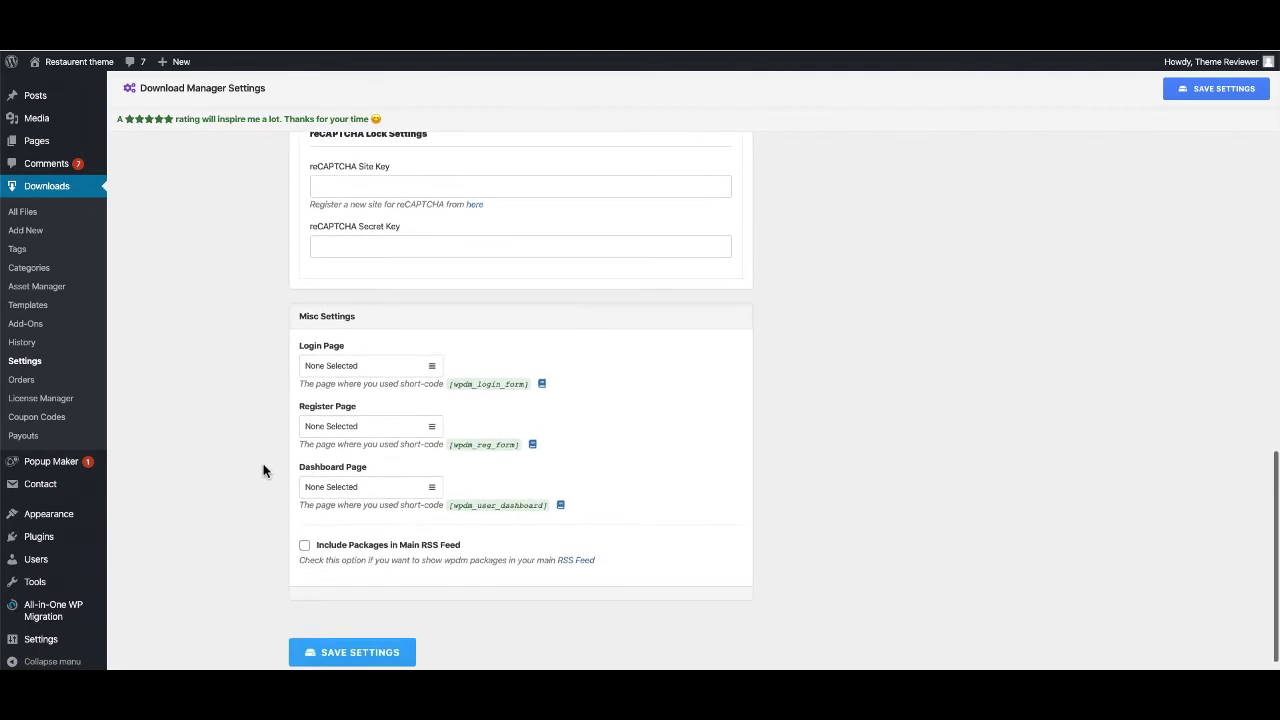
{"action": "scroll", "coordinate": [365, 365], "scroll_direction": "up", "scroll_amount": 1}
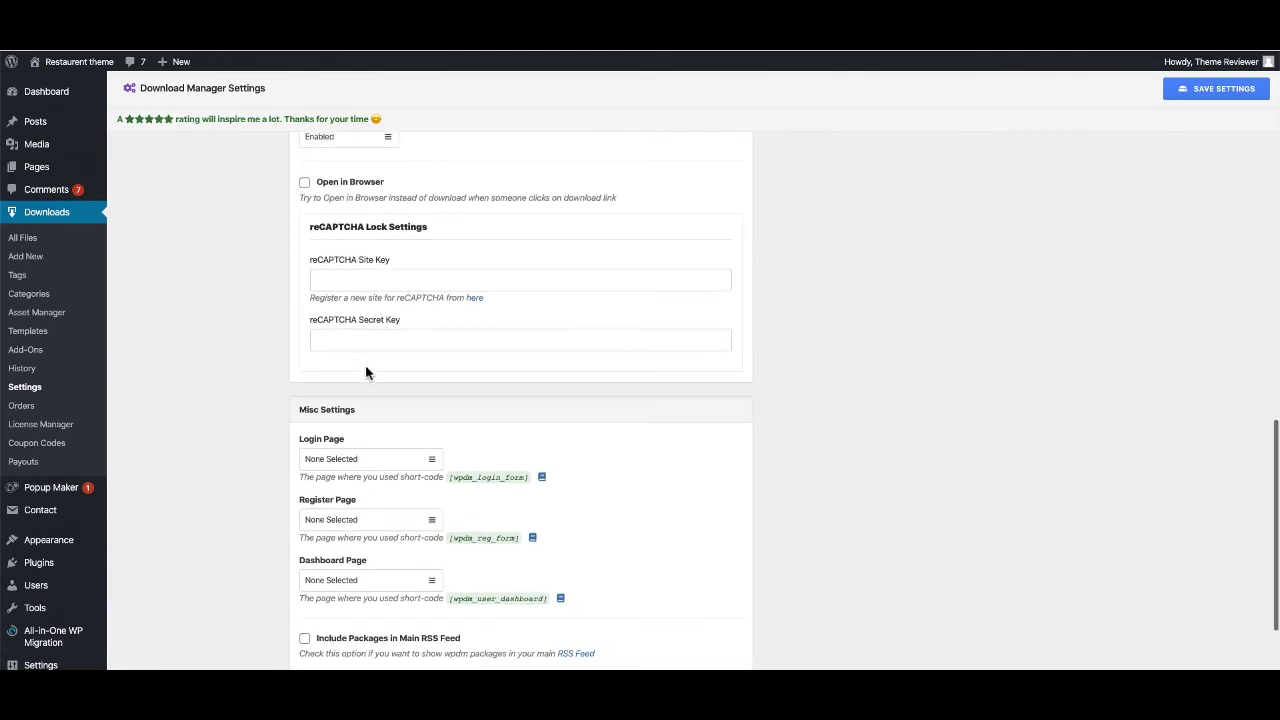
{"action": "scroll", "coordinate": [352, 466], "scroll_direction": "down", "scroll_amount": 1}
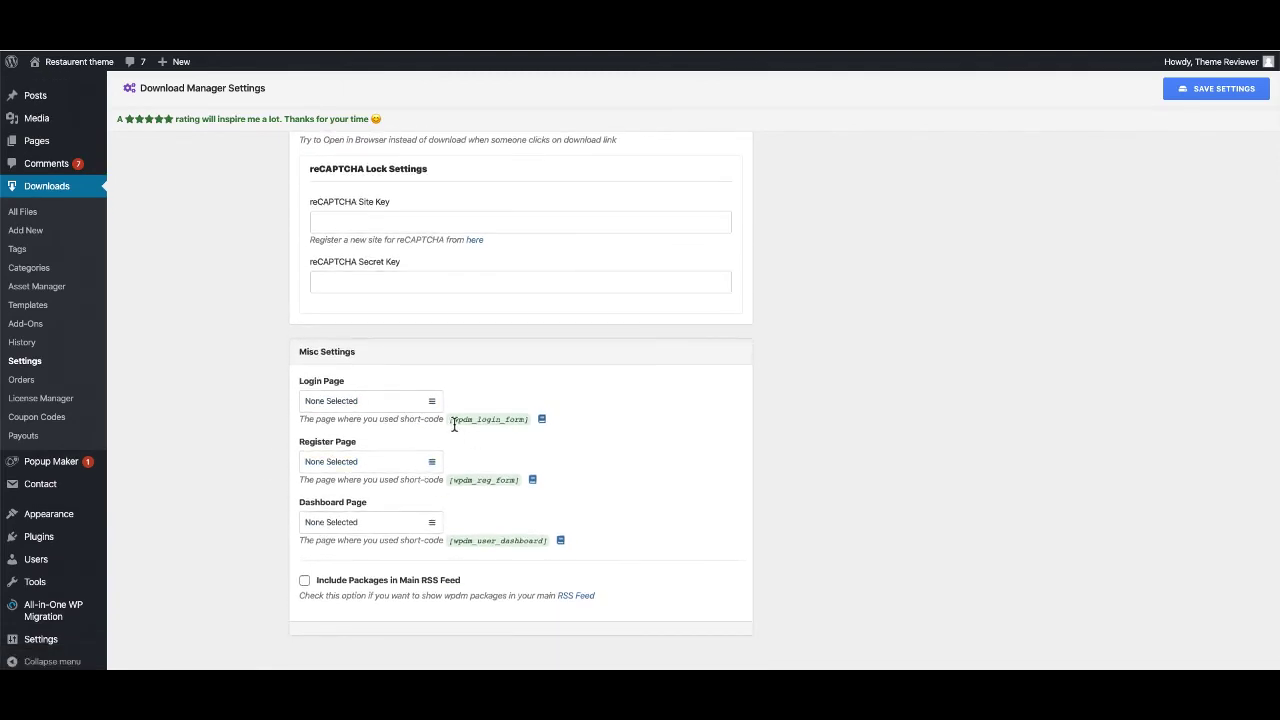
{"action": "left_click", "coordinate": [455, 421]}
{"action": "left_click_drag", "start_coordinate": [455, 421], "coordinate": [533, 421]}
{"action": "double_click", "coordinate": [472, 482]}
{"action": "scroll", "coordinate": [165, 408], "scroll_direction": "up", "scroll_amount": 5}
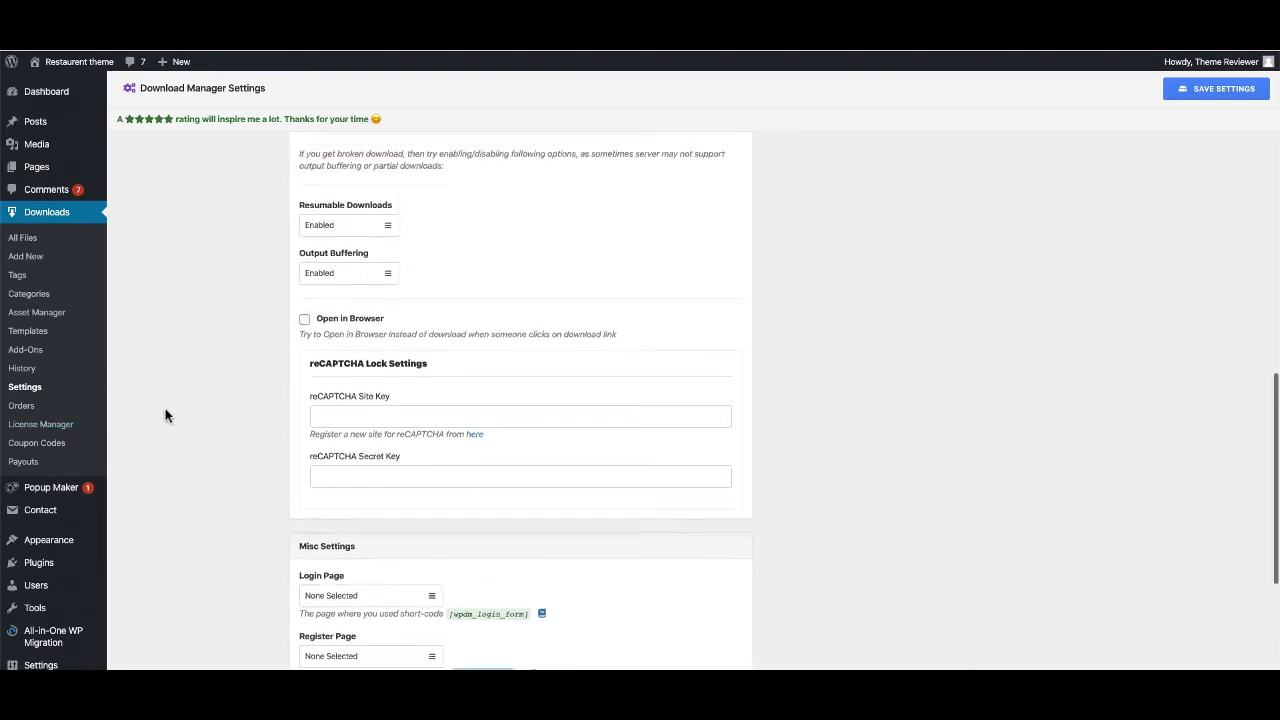
Step: Copy the short-code of the download "How to make a WordPress site for Free!" from the list of all files
{"action": "left_click", "coordinate": [30, 242]}
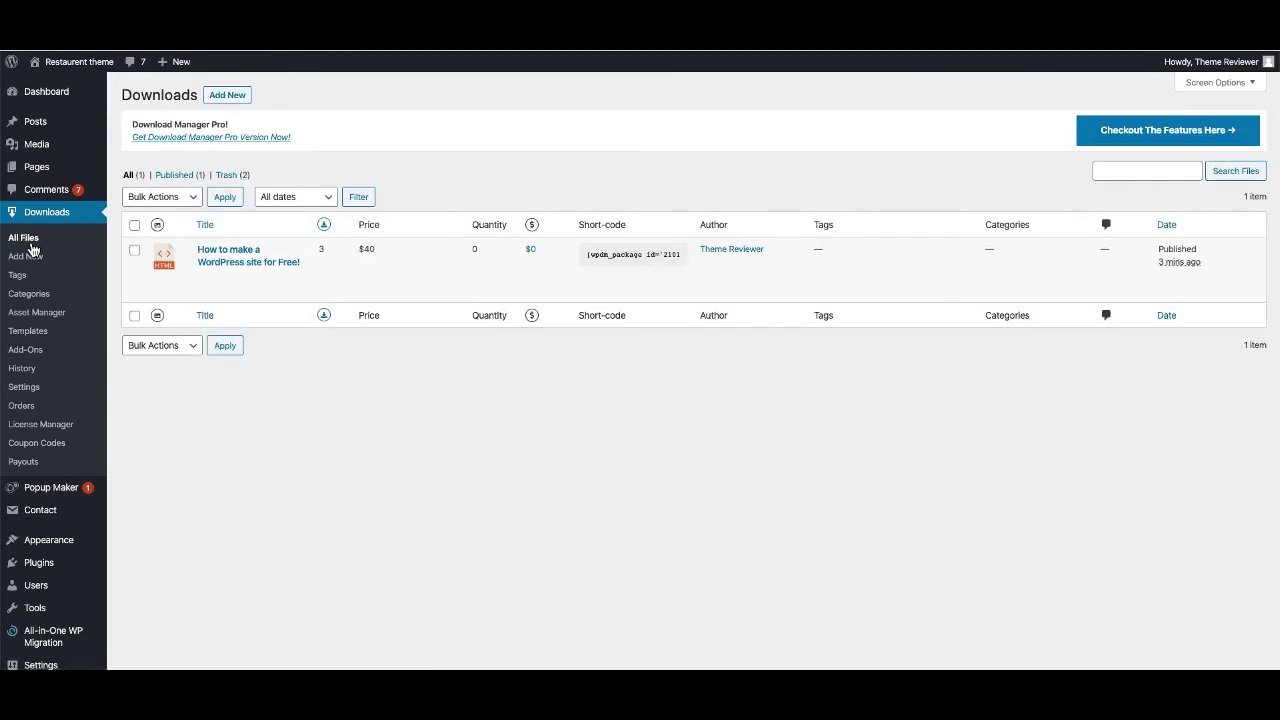
{"action": "left_click", "coordinate": [603, 251]}
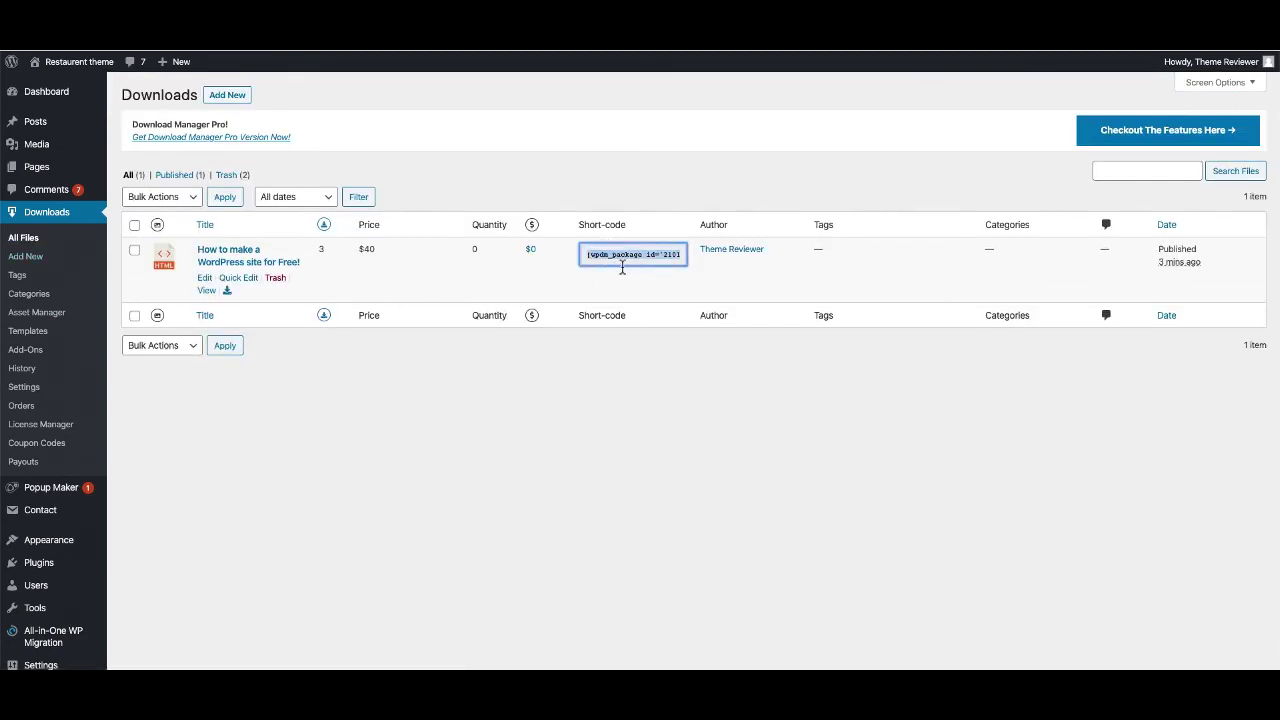
{"action": "left_click", "coordinate": [589, 253]}
{"action": "right_click", "coordinate": [614, 253]}
{"action": "left_click", "coordinate": [640, 282]}
Step: Create a new page and add a Shortcode block containing the copied package short-code [wpdm_package id='2101']
{"action": "mouse_move", "coordinate": [40, 170]}
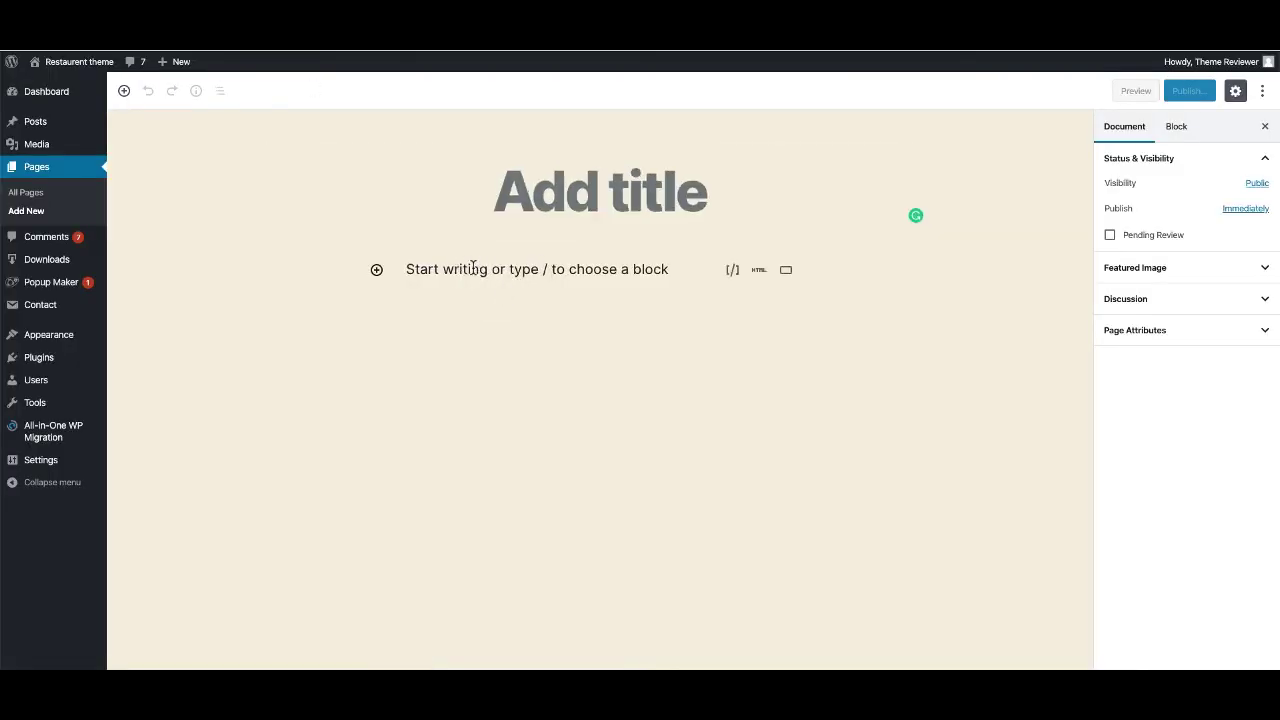
{"action": "left_click", "coordinate": [473, 268]}
{"action": "left_click", "coordinate": [376, 270]}
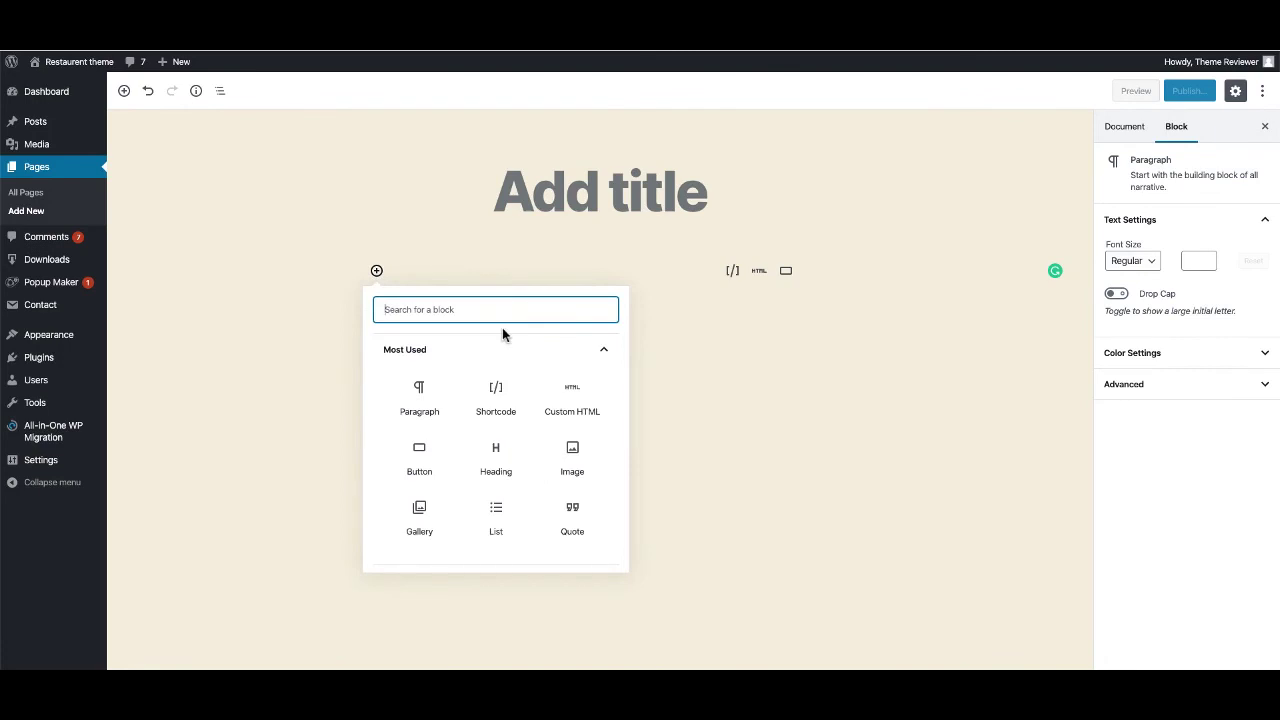
{"action": "type", "text": "shor"}
{"action": "left_click", "coordinate": [420, 393]}
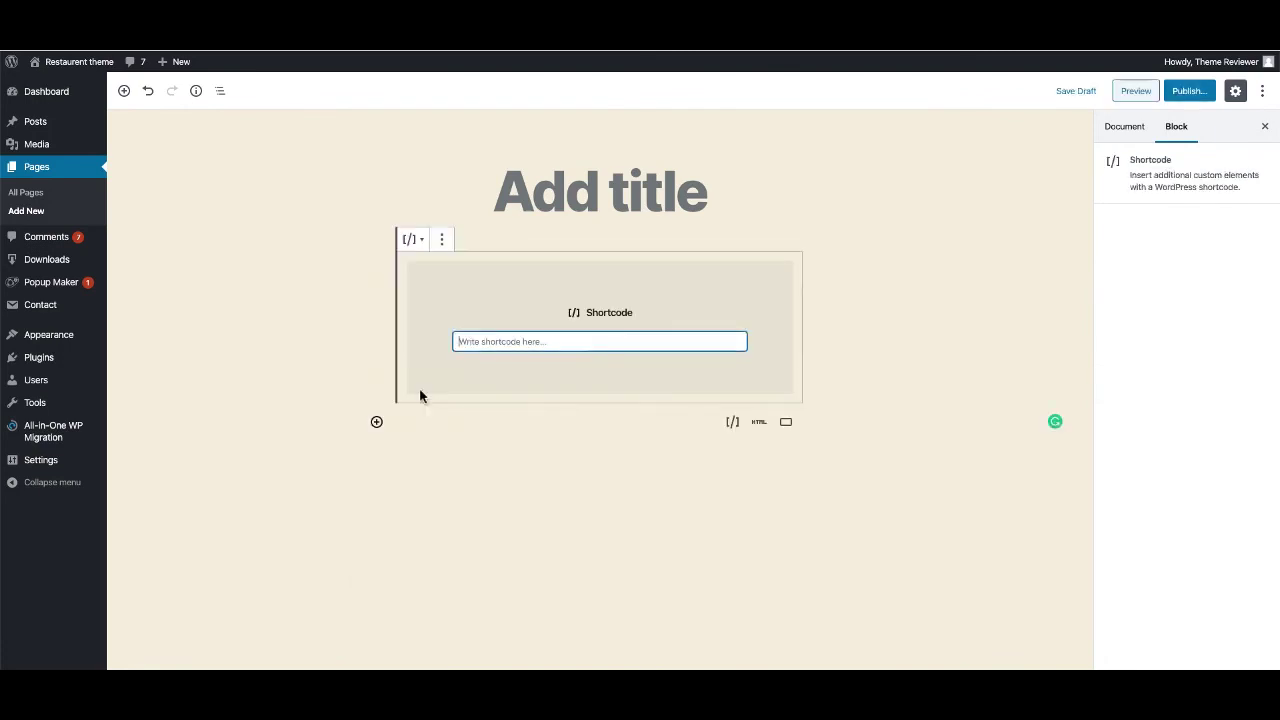
{"action": "key", "text": "ctrl+v"}
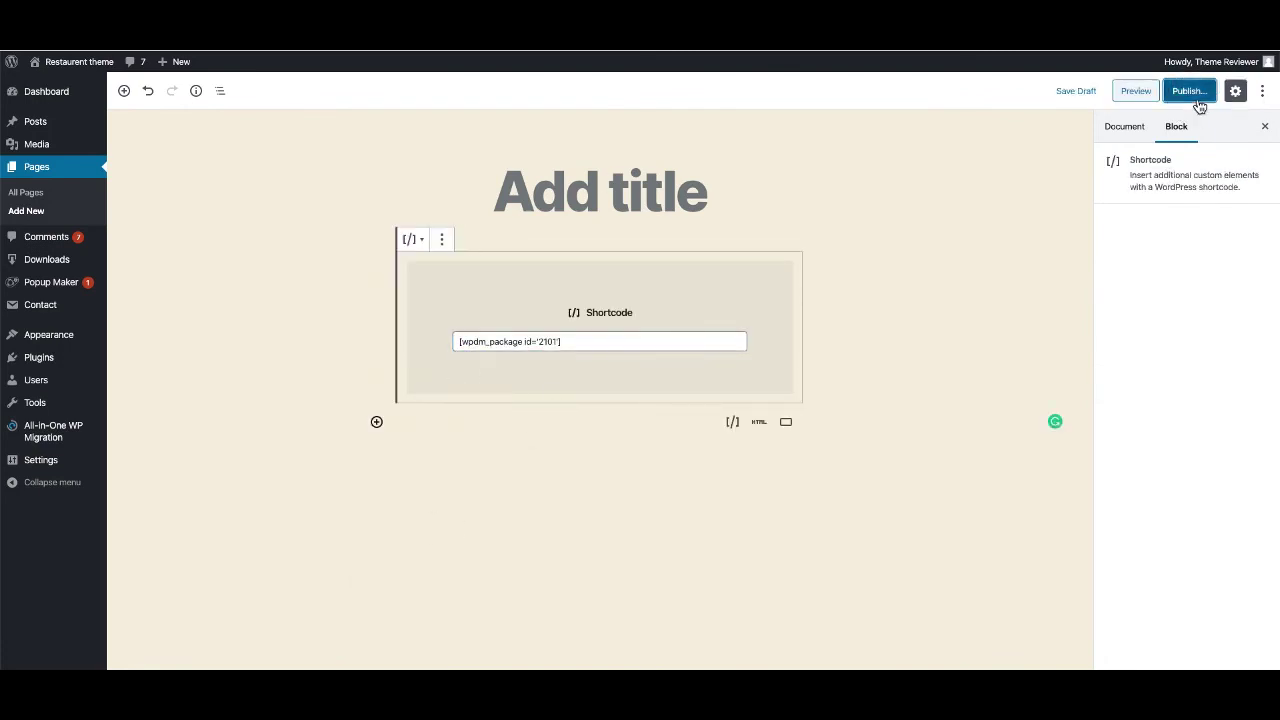
Step: Publish the untitled page and view it on the public site
{"action": "left_click", "coordinate": [1189, 91]}
{"action": "left_click", "coordinate": [1193, 91]}
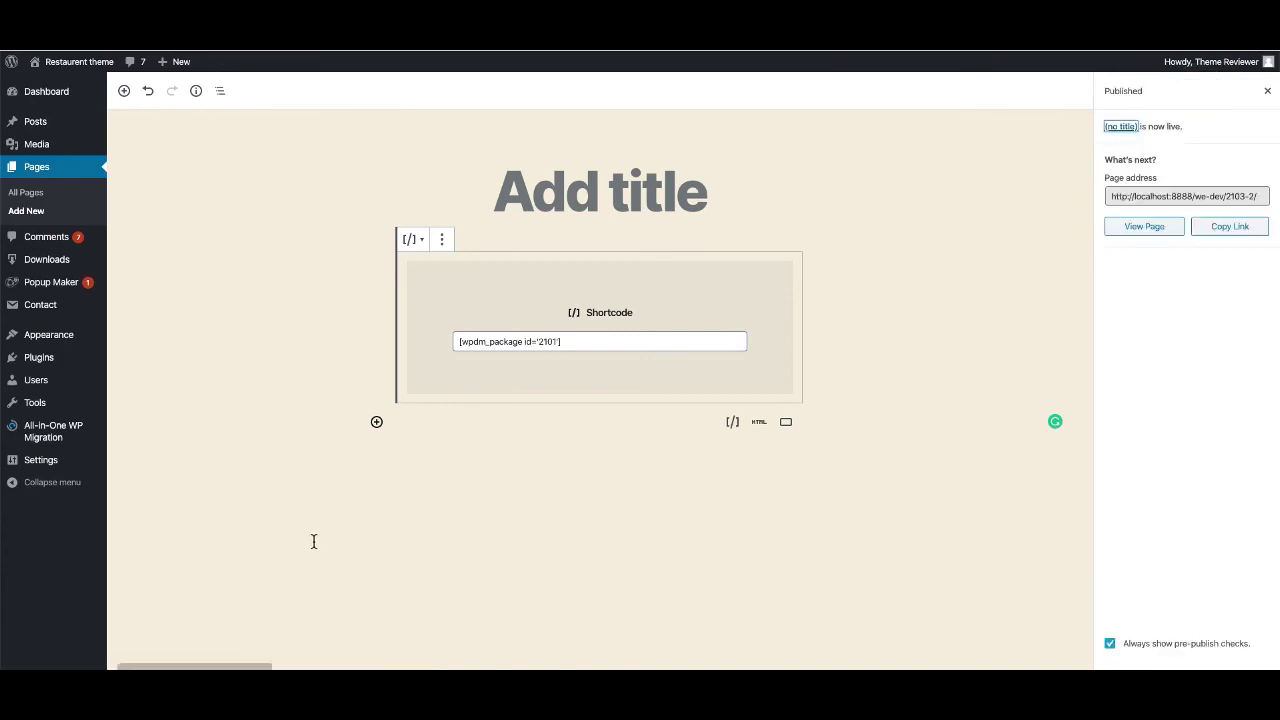
{"action": "left_click", "coordinate": [236, 652]}
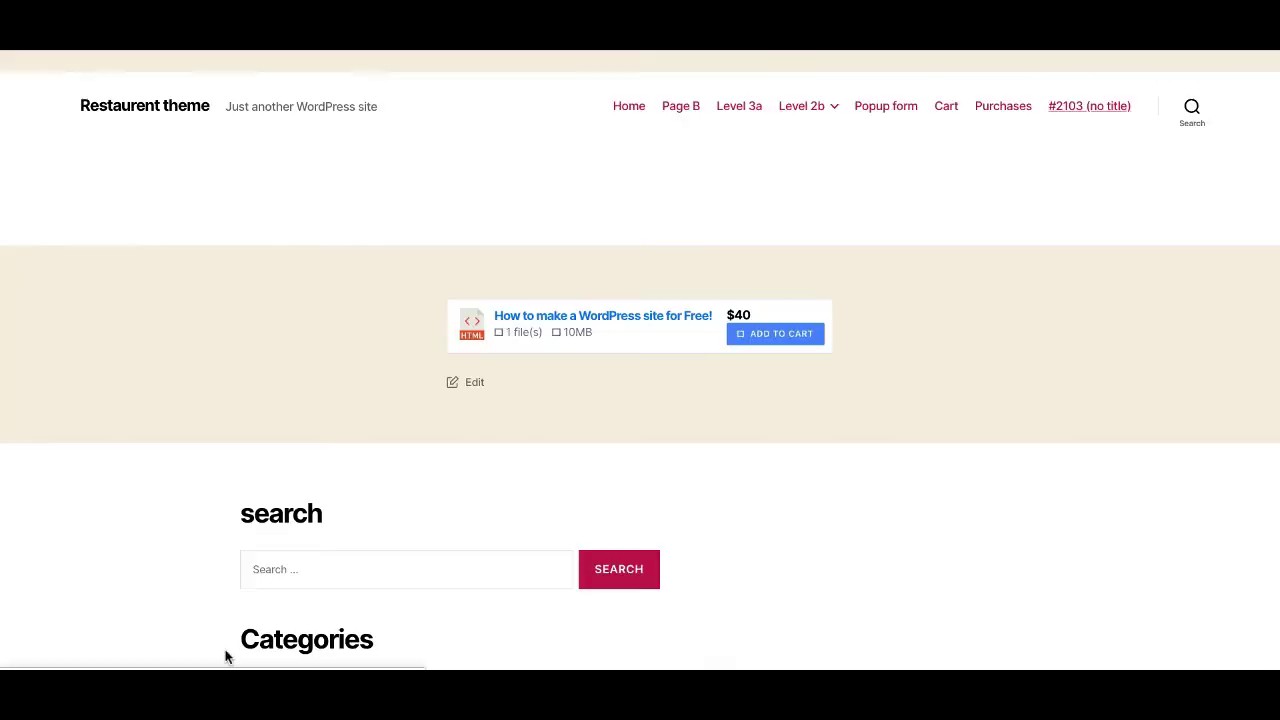